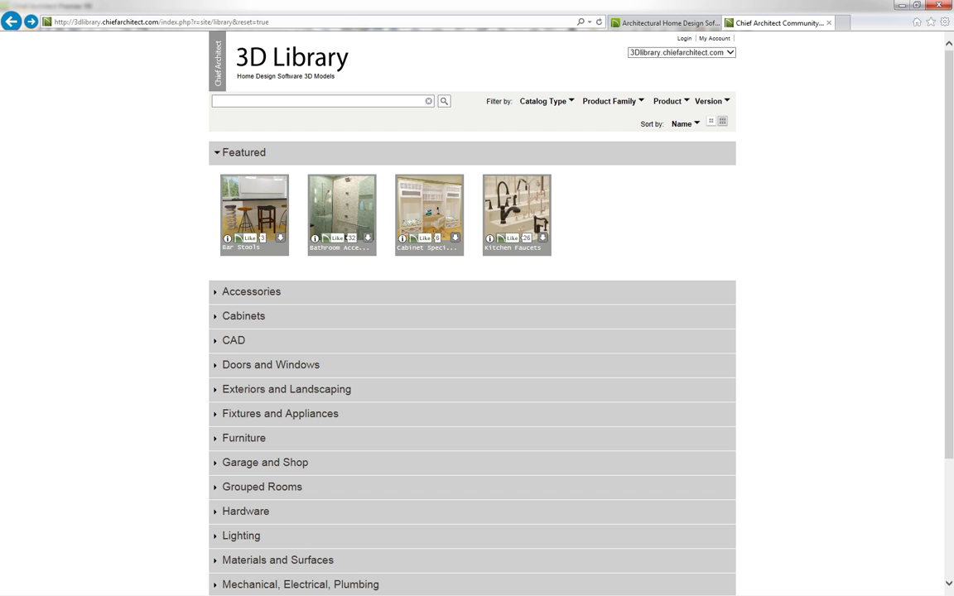
View the Cabinet Specialty Storage catalog details and enlarge its product image
click(436, 217)
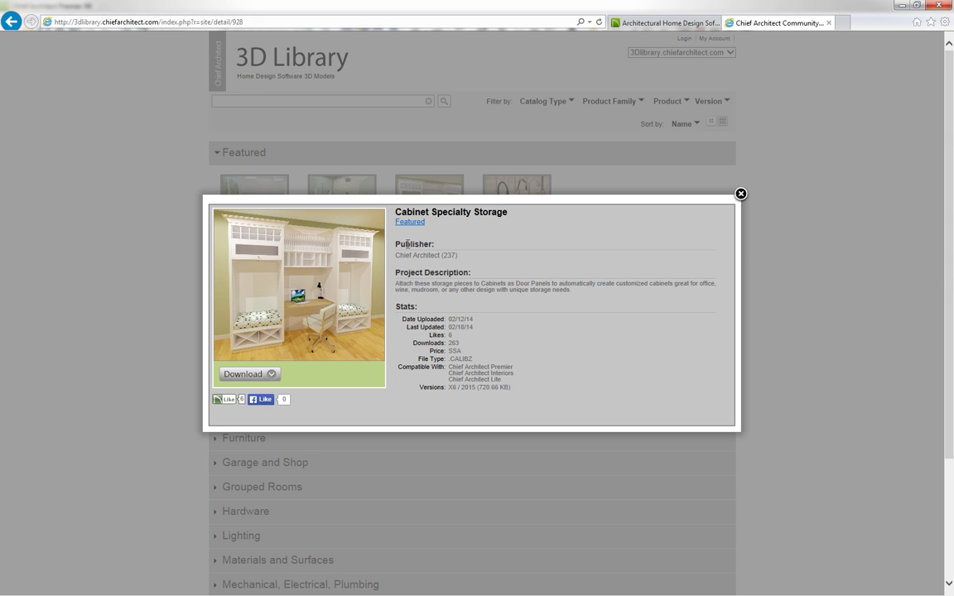
click(347, 302)
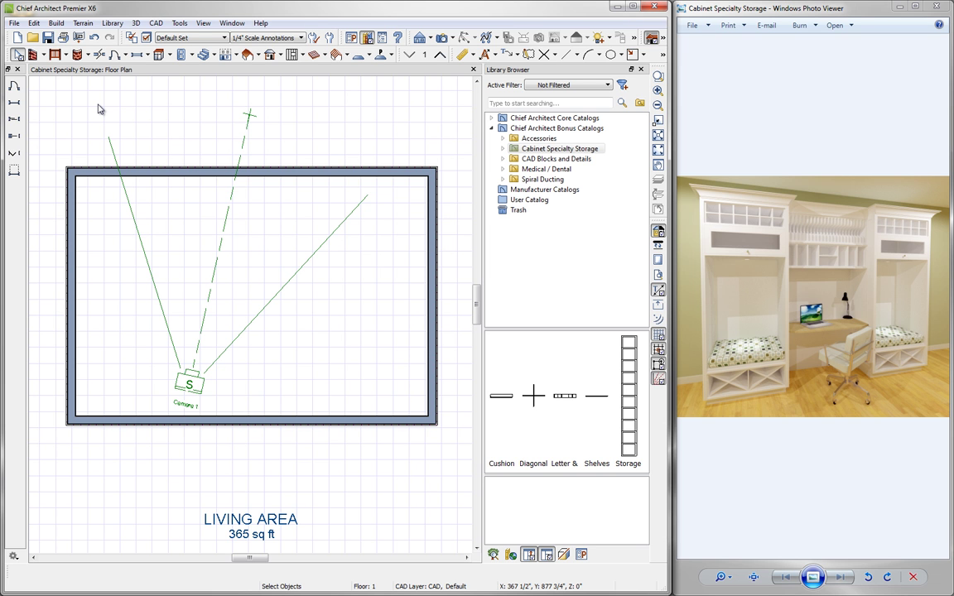
Open a Full Camera 3D view of the empty room from Camera 1
click(43, 55)
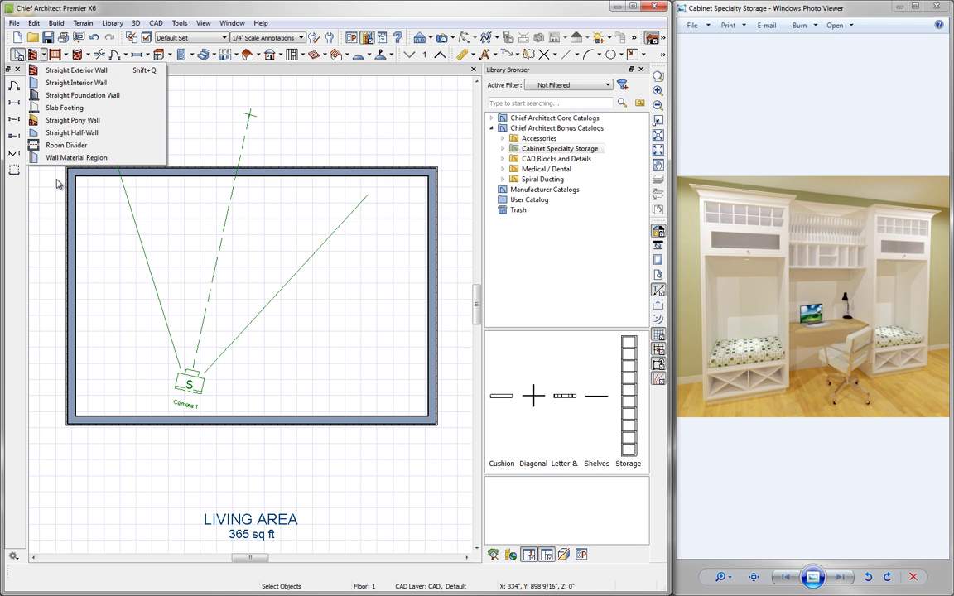
click(452, 38)
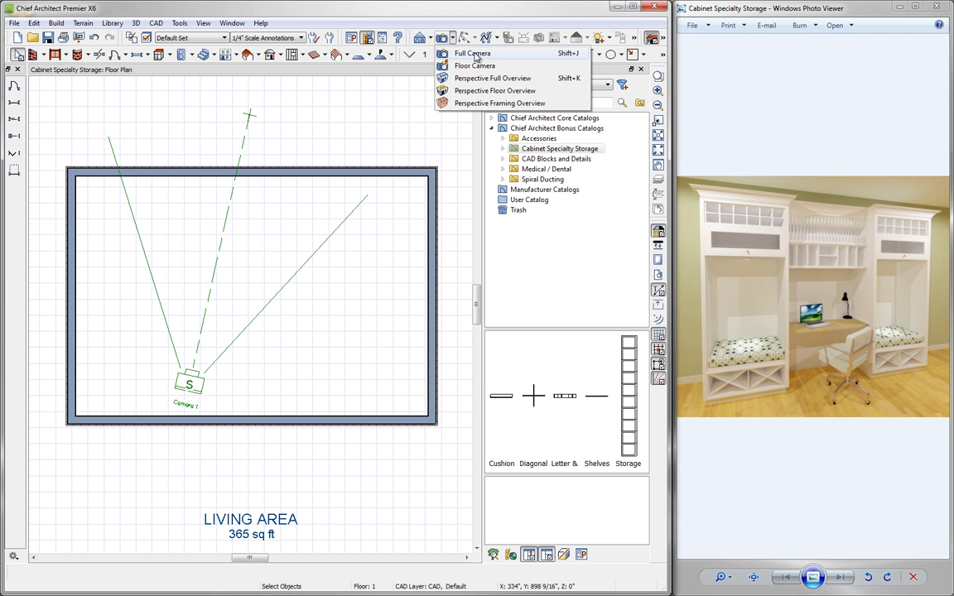
click(190, 384)
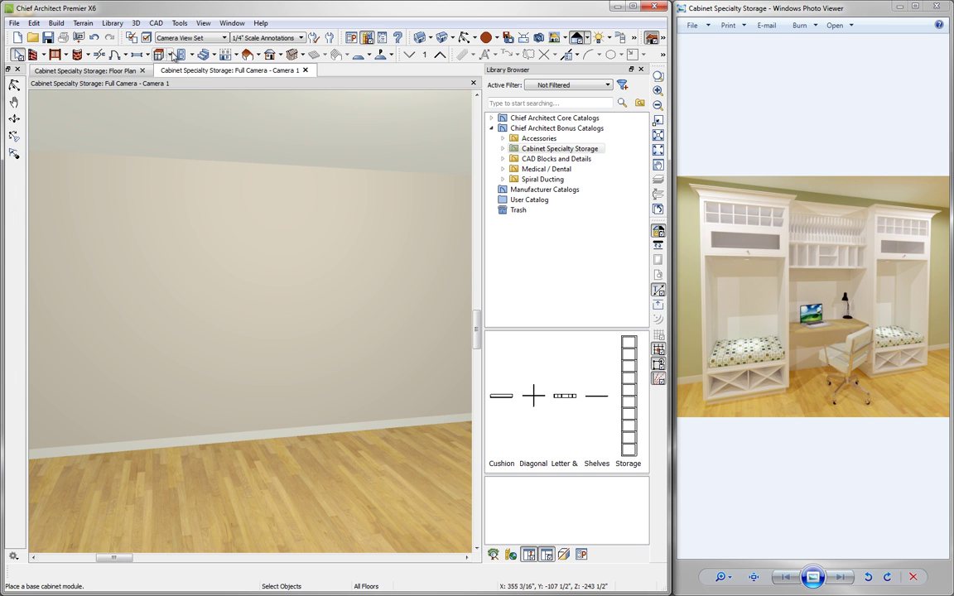
Place a Full Height Cabinet against the back wall and open its specification dialog
click(172, 55)
click(214, 96)
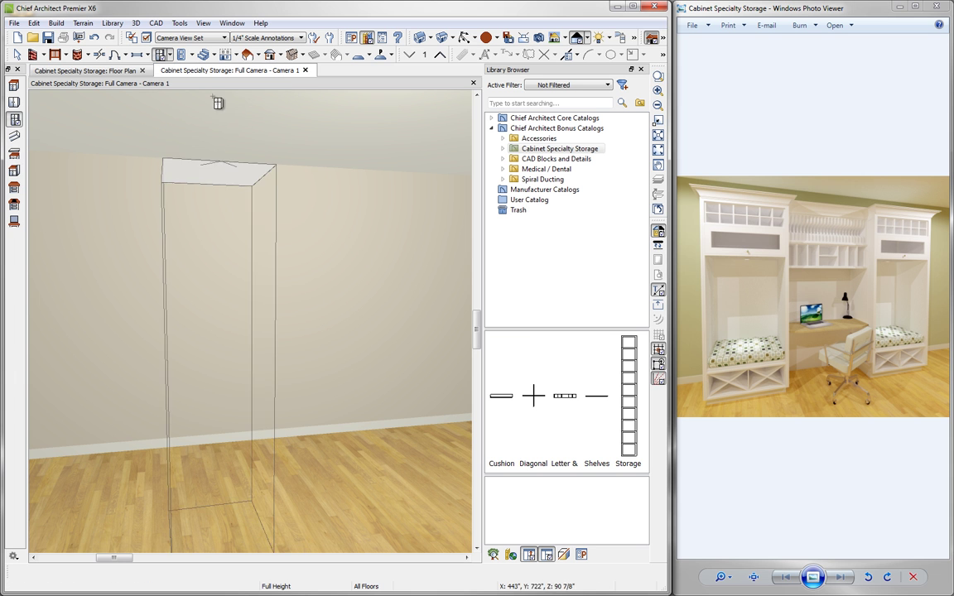
click(350, 315)
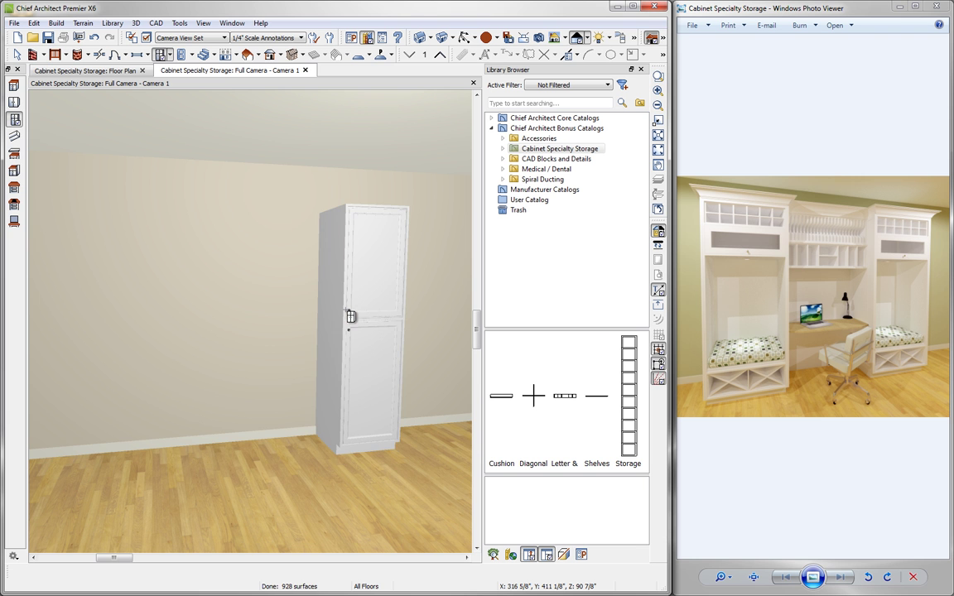
double_click(350, 316)
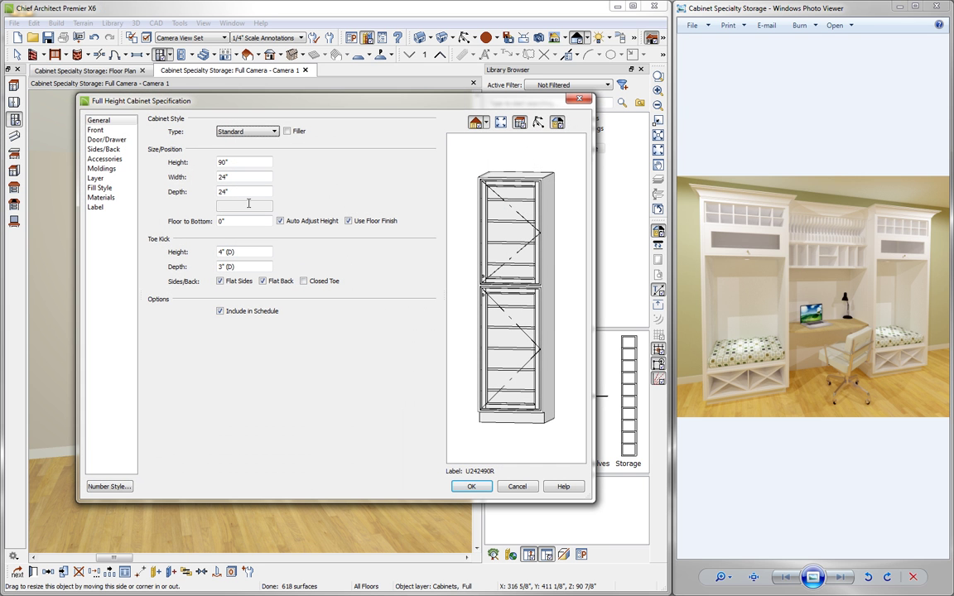
Set the cabinet width to 36" and make the top front section a 9" door panel
drag(245, 177, 210, 176)
key(Tab)
click(492, 224)
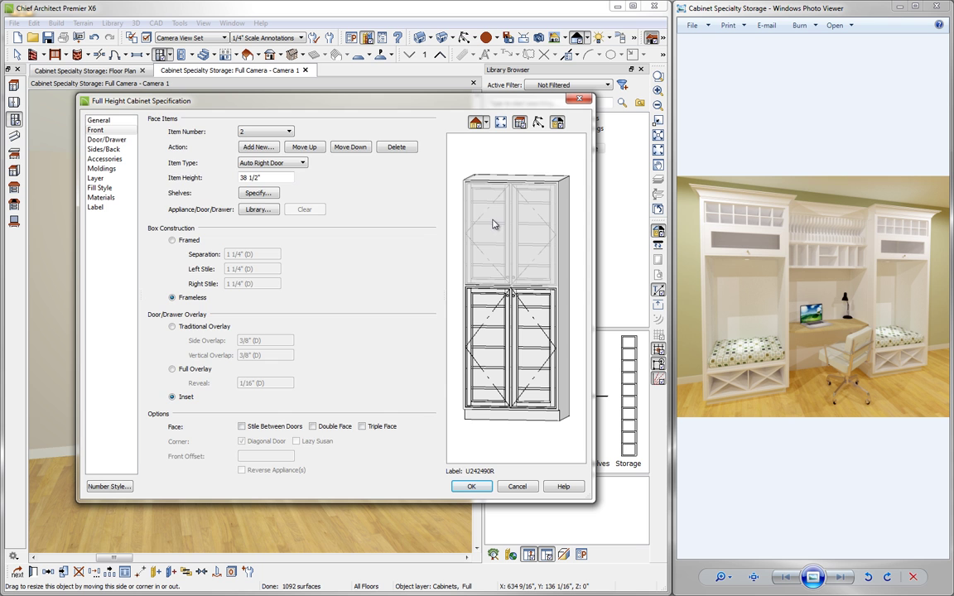
click(277, 163)
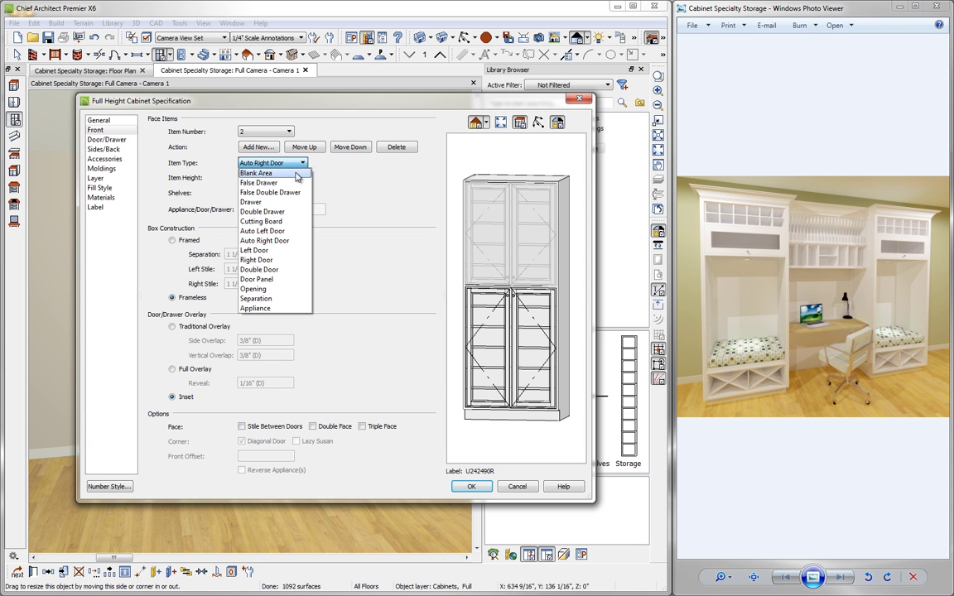
click(278, 279)
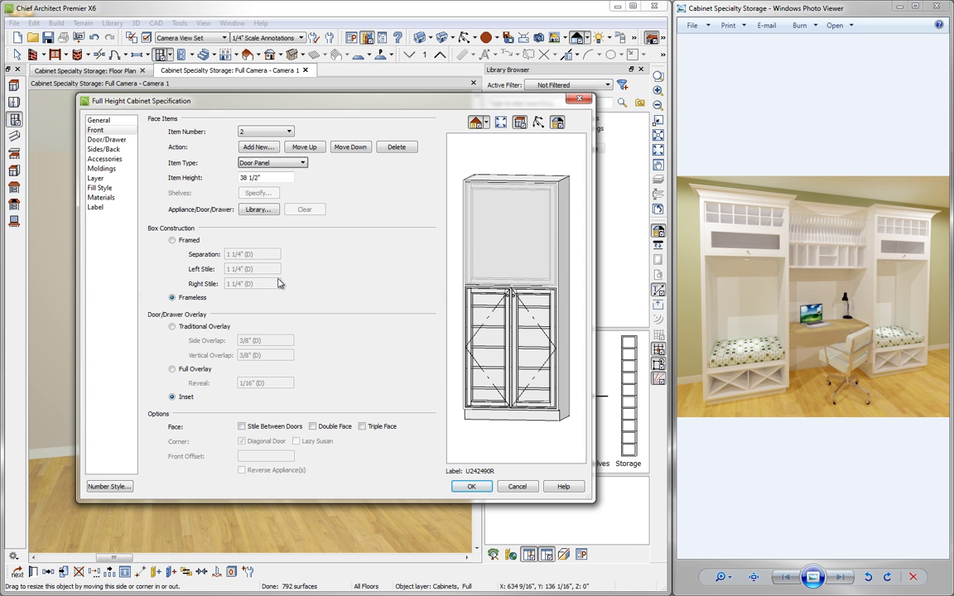
drag(262, 177, 237, 173)
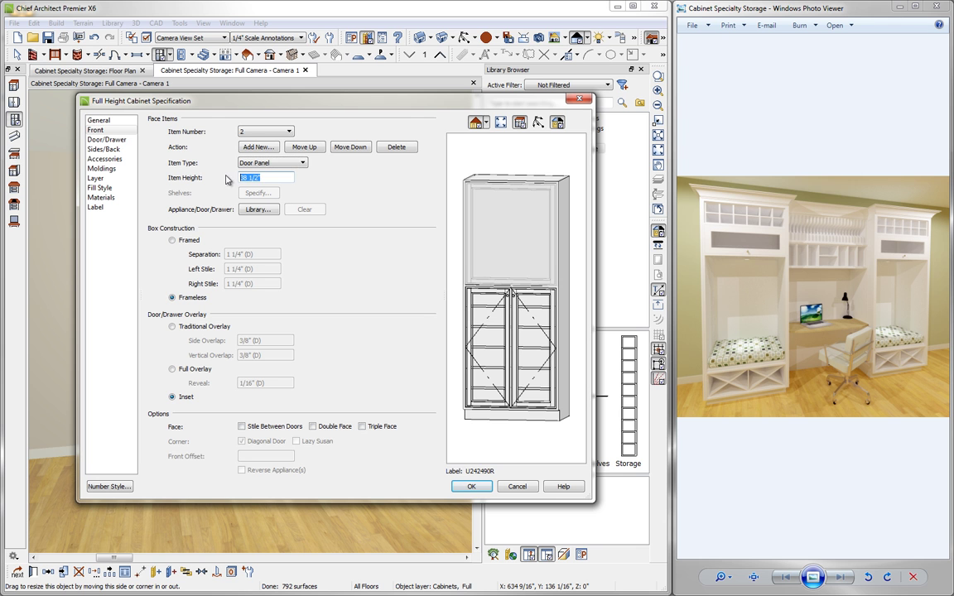
text(9)
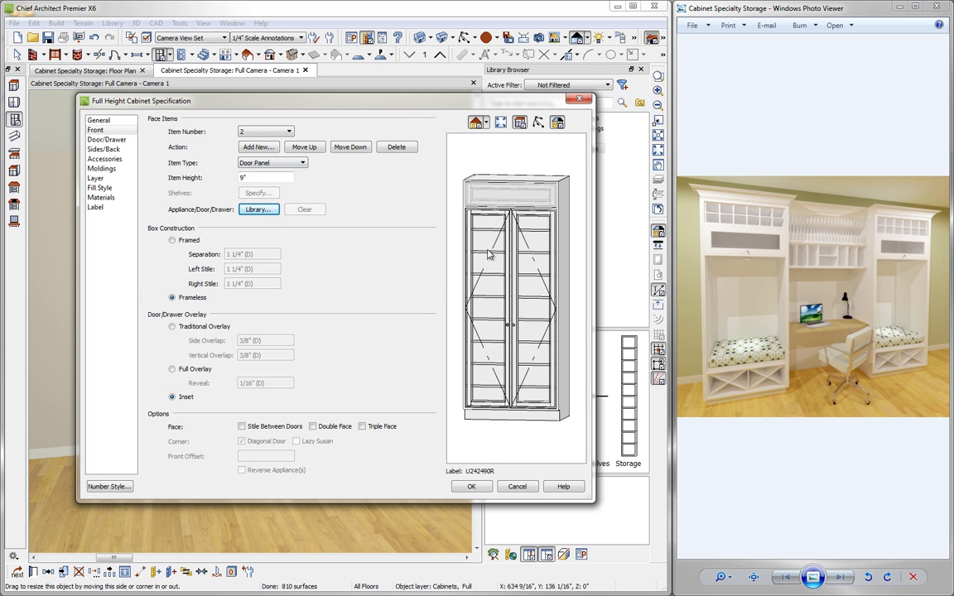
Make the next front section a 12" single left door
click(489, 254)
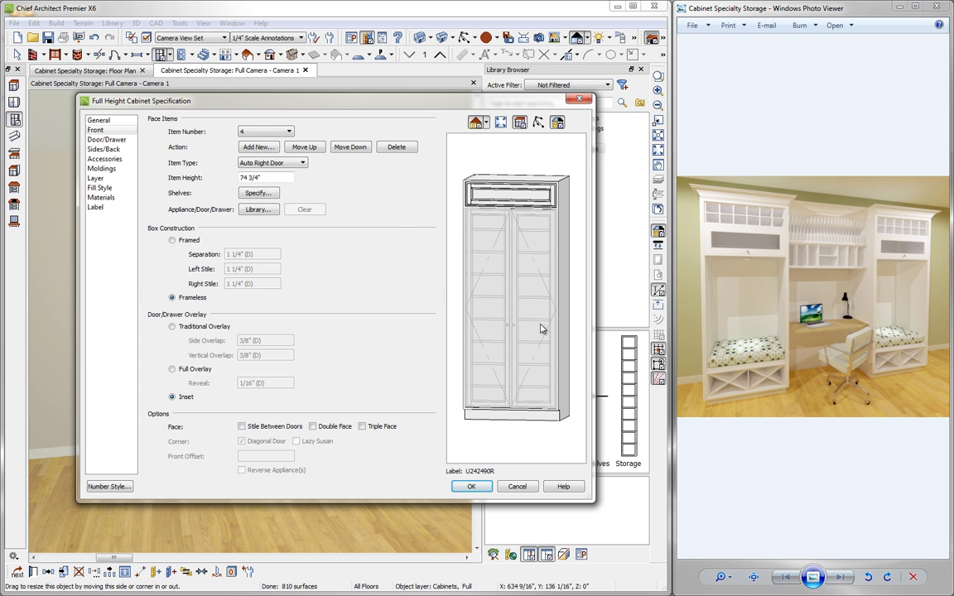
click(265, 162)
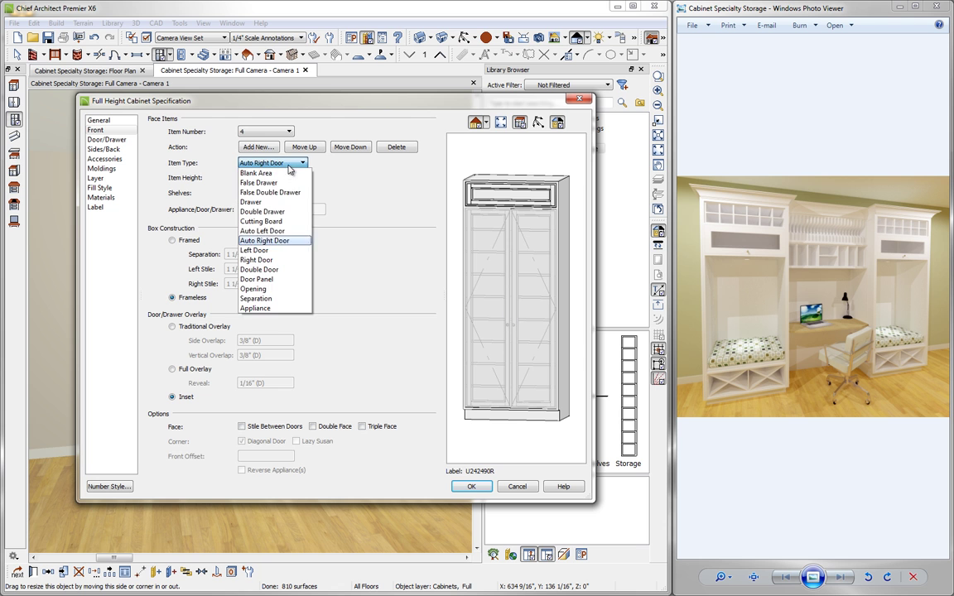
click(274, 252)
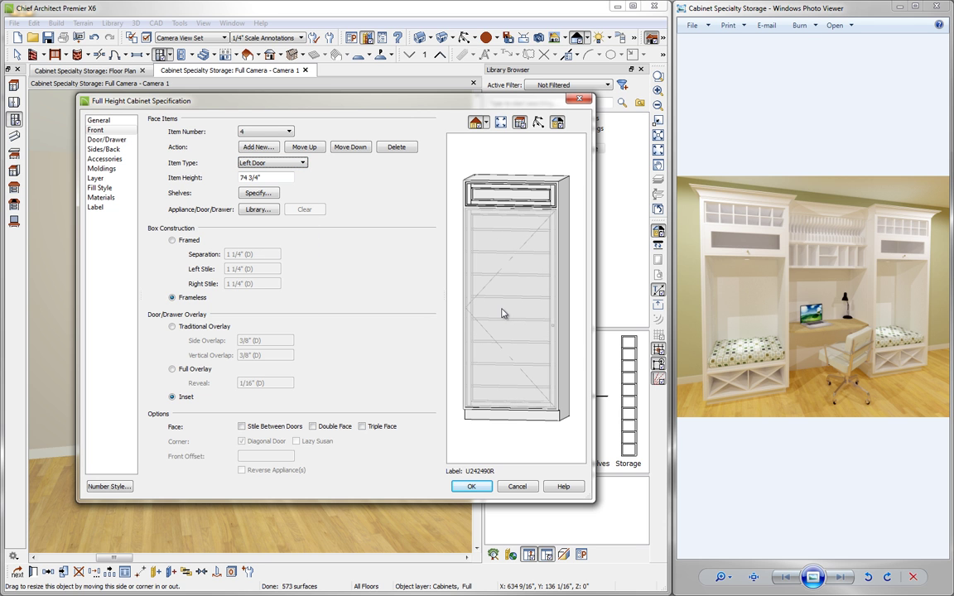
drag(288, 177, 225, 177)
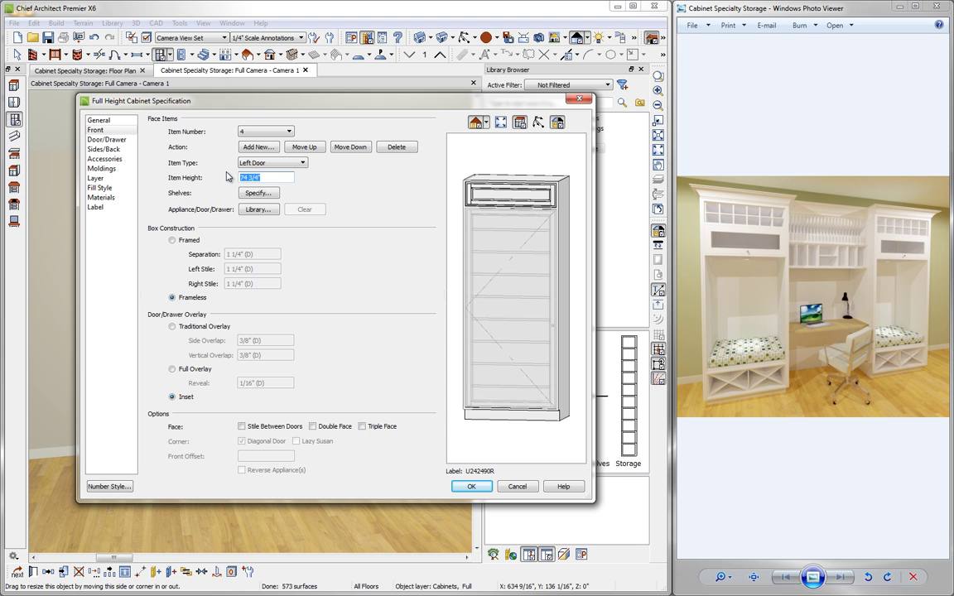
text(12)
key(Tab)
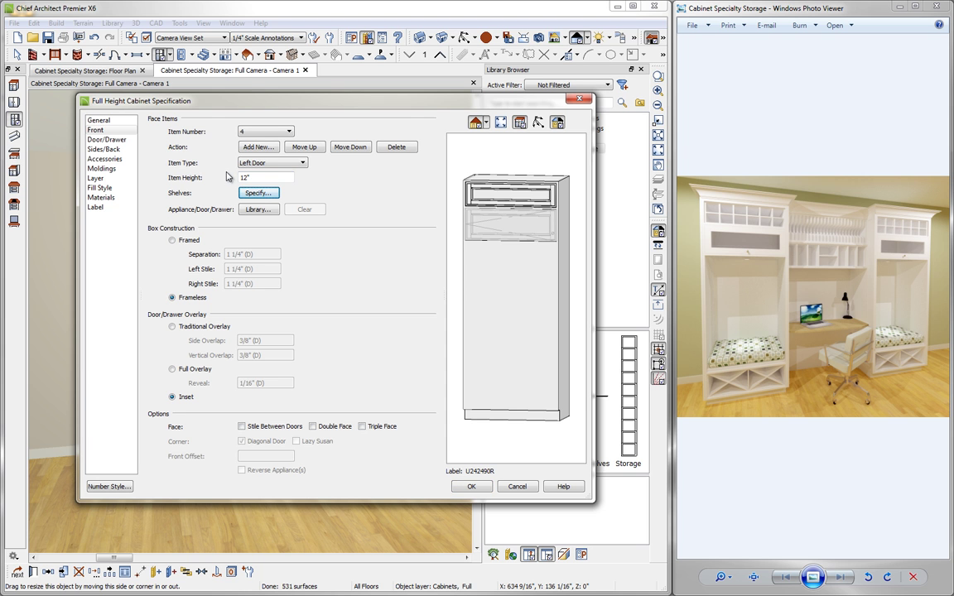
Turn the area below into a 51" door panel and the bottom strip into a door panel
click(449, 269)
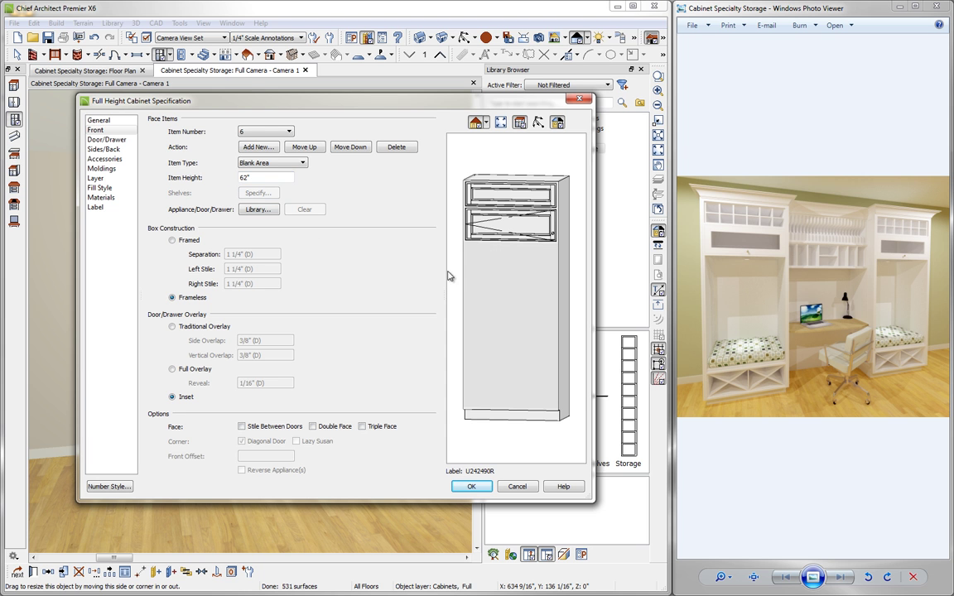
click(280, 162)
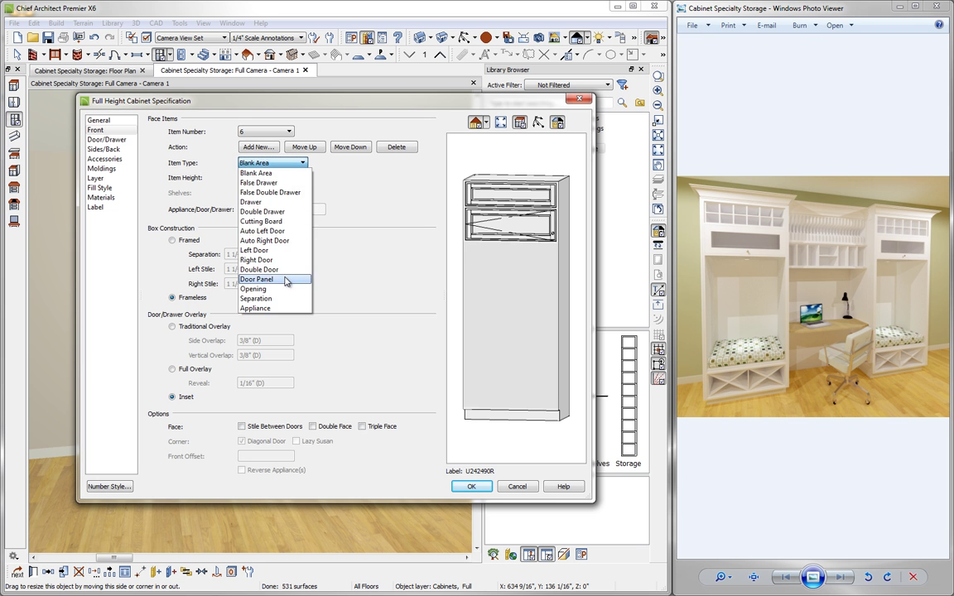
click(285, 282)
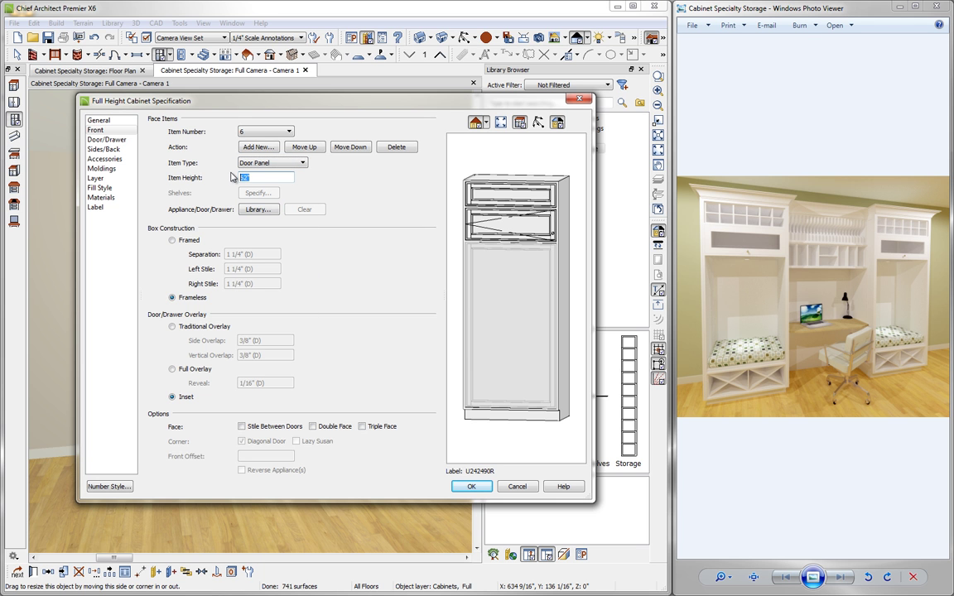
key(Tab)
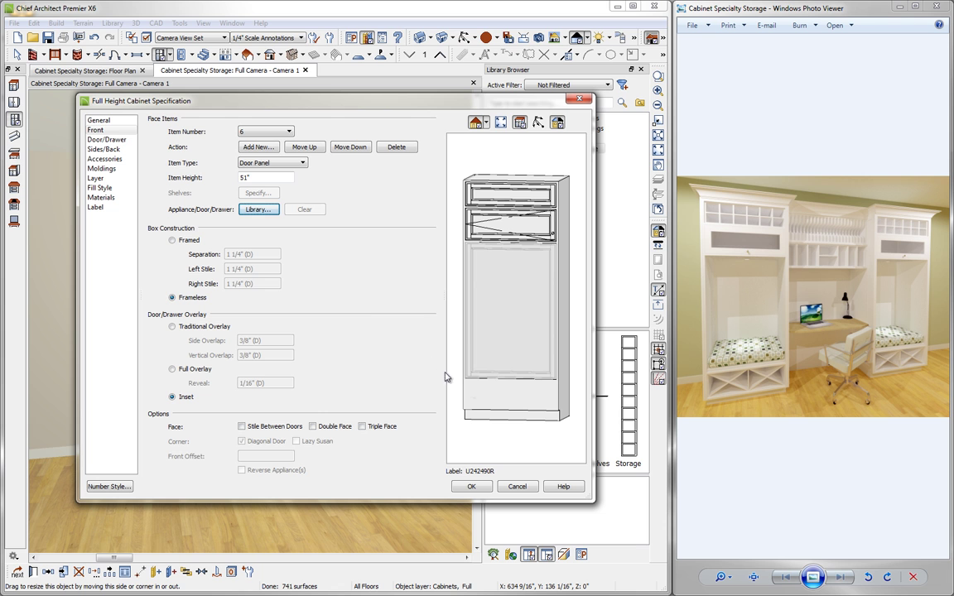
click(511, 401)
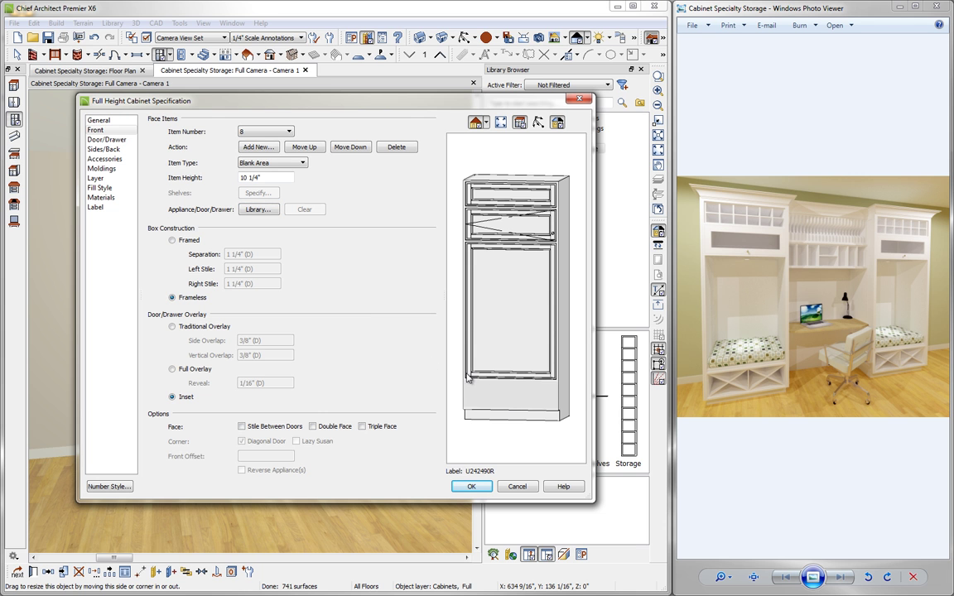
click(273, 162)
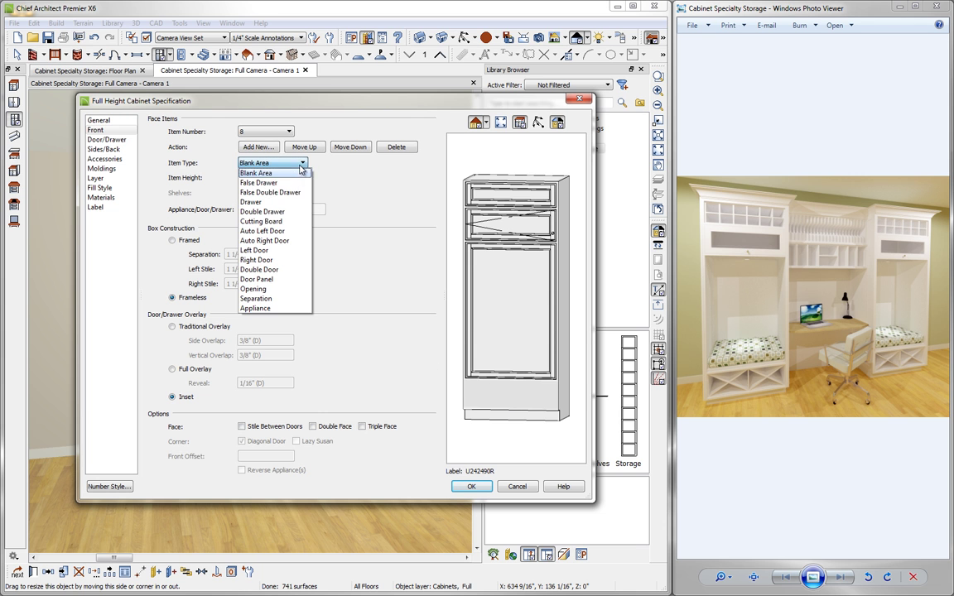
click(283, 280)
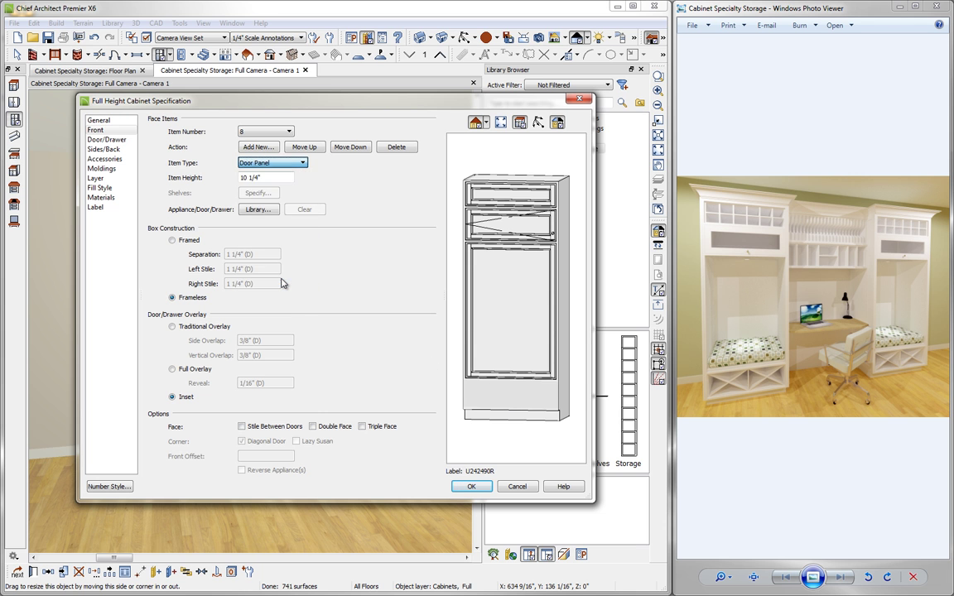
click(538, 436)
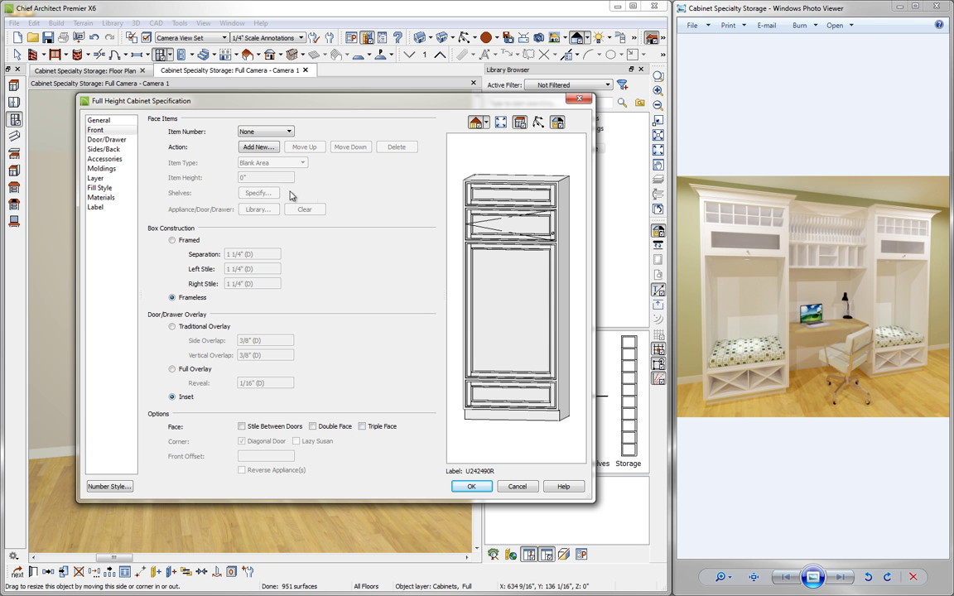
Add the CM-05 crown molding from Core Catalogs > Architectural > Molding to the cabinet
click(114, 170)
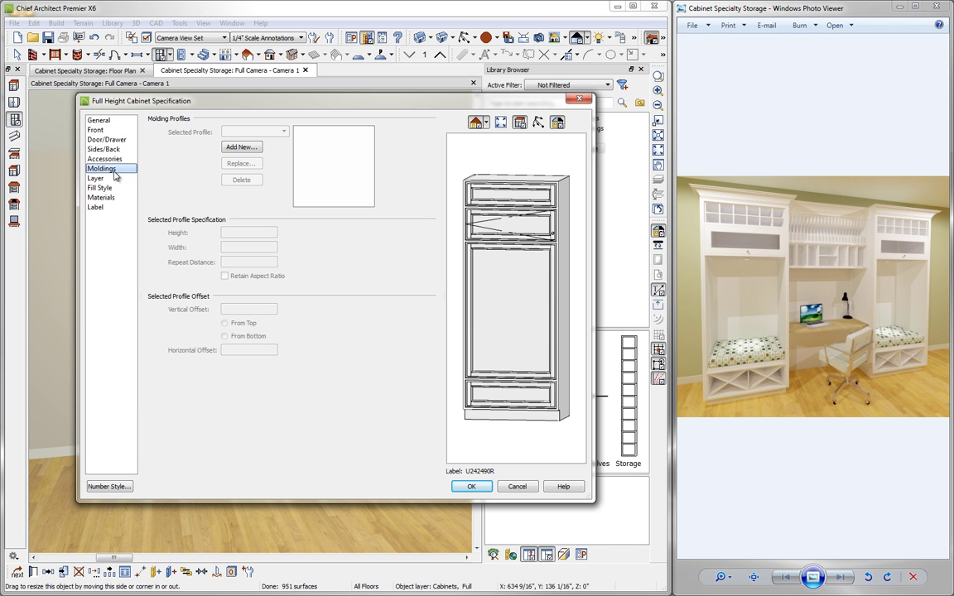
click(234, 146)
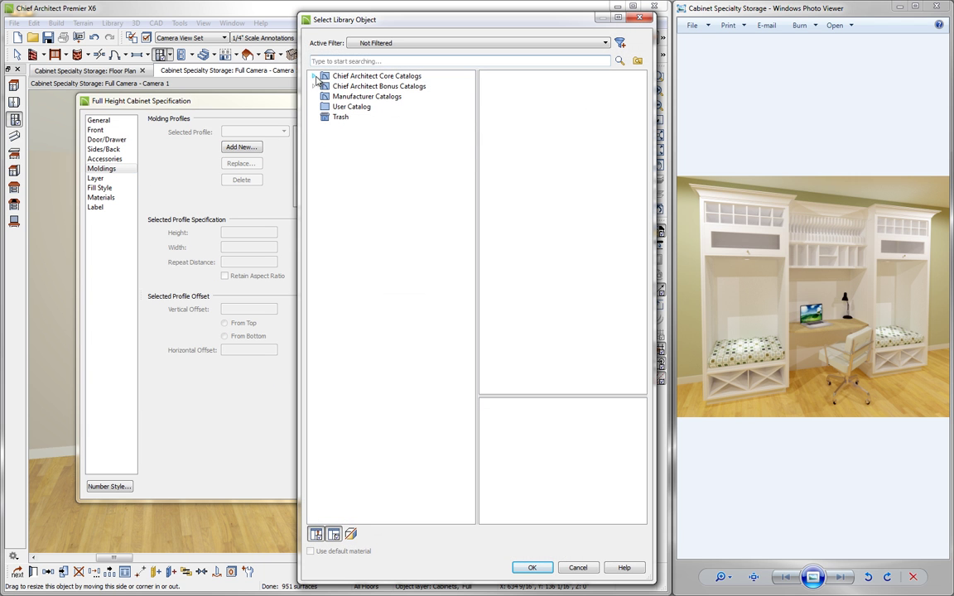
click(315, 76)
click(325, 86)
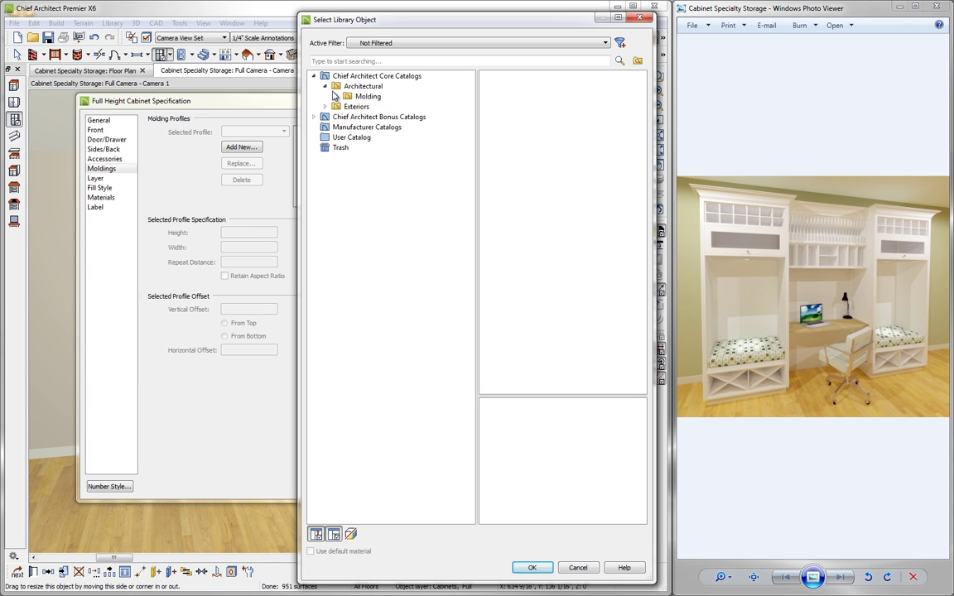
click(336, 97)
click(348, 127)
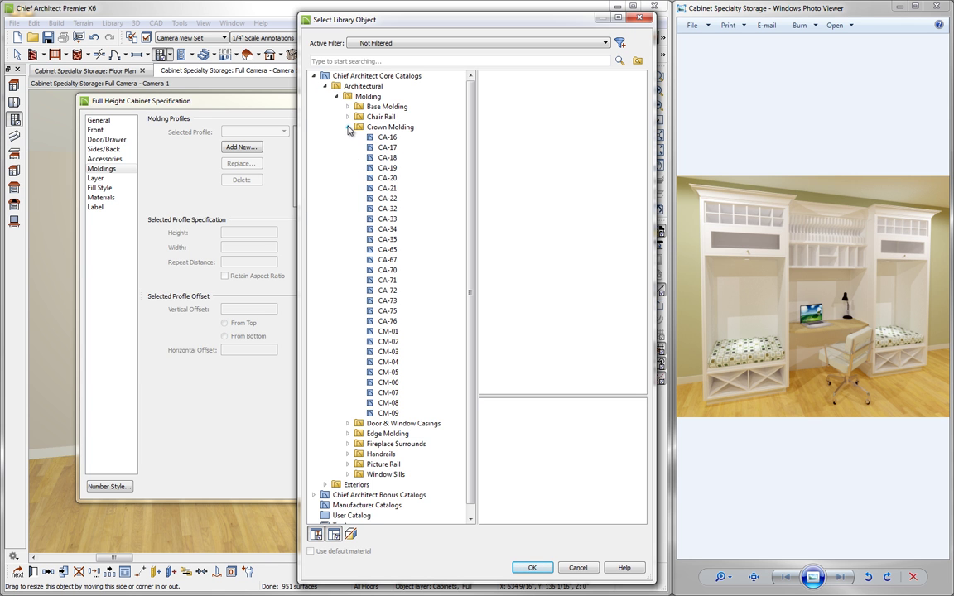
click(387, 372)
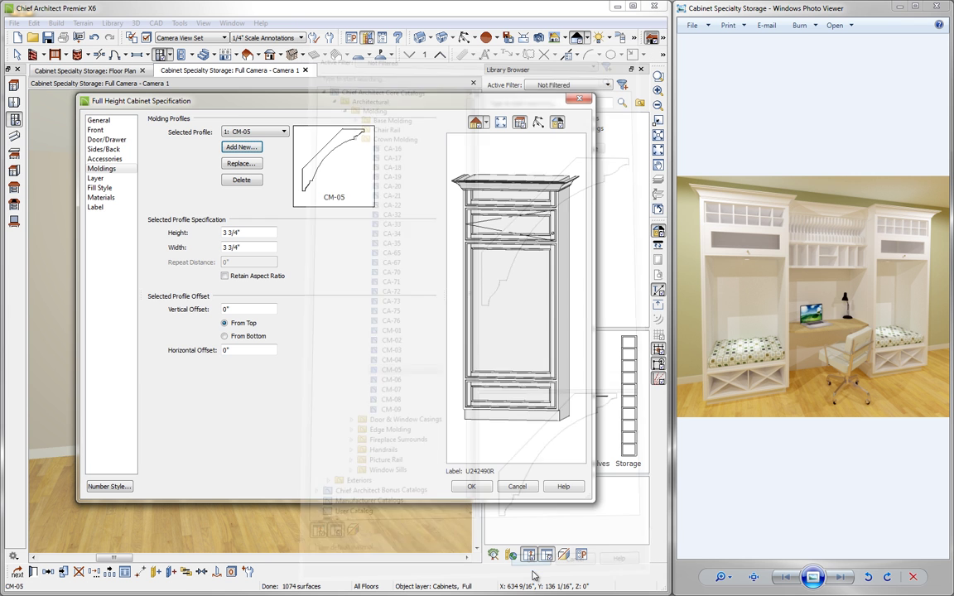
key(Return)
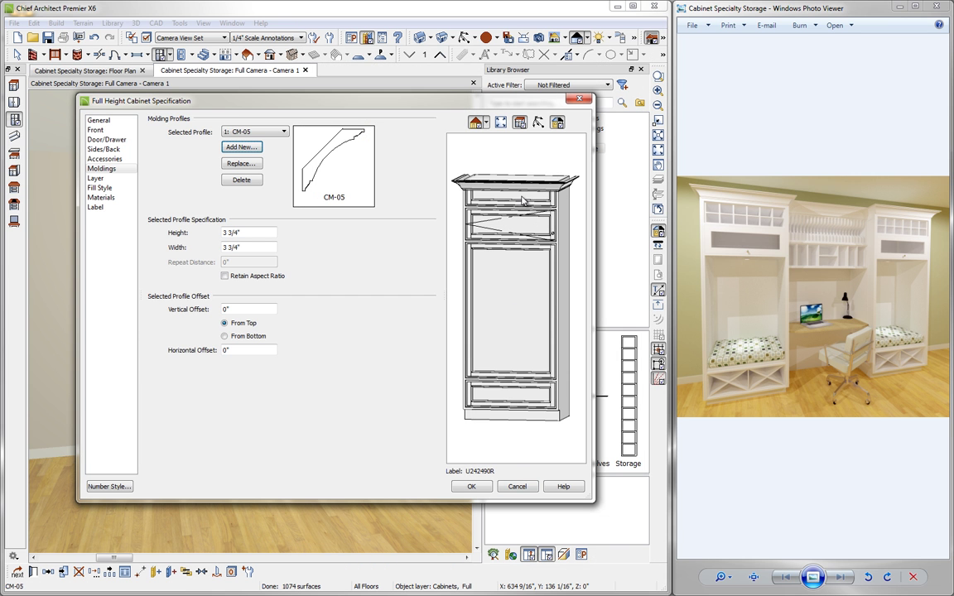
Set the crown molding's vertical offset to -3 3/4"
click(225, 309)
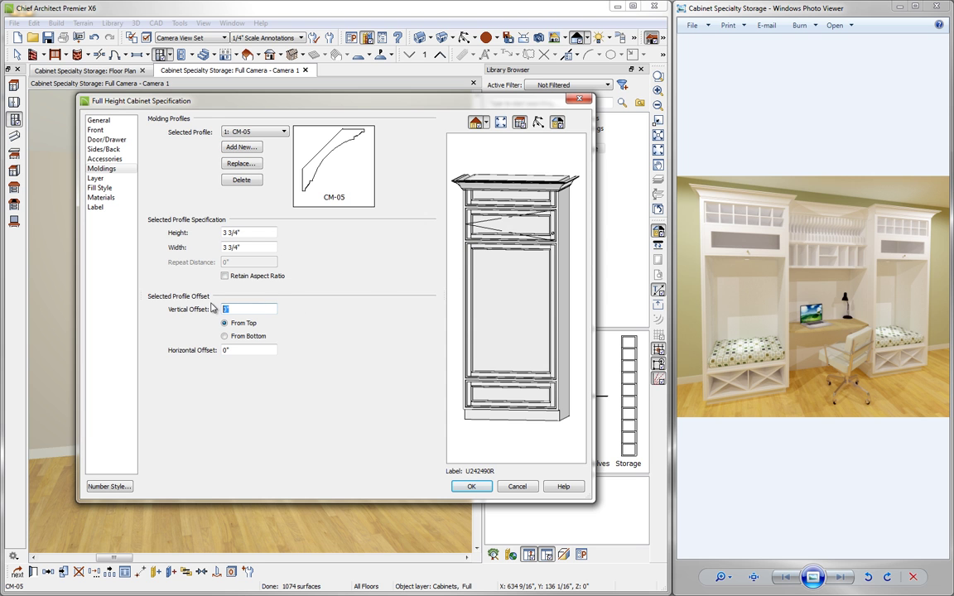
key(Tab)
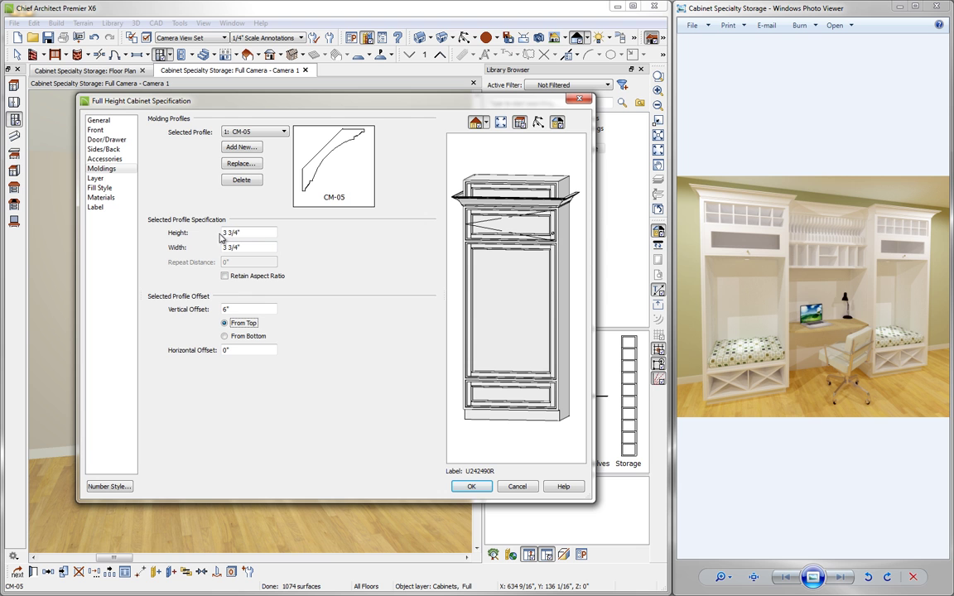
click(236, 309)
text(-3.75)
key(Tab)
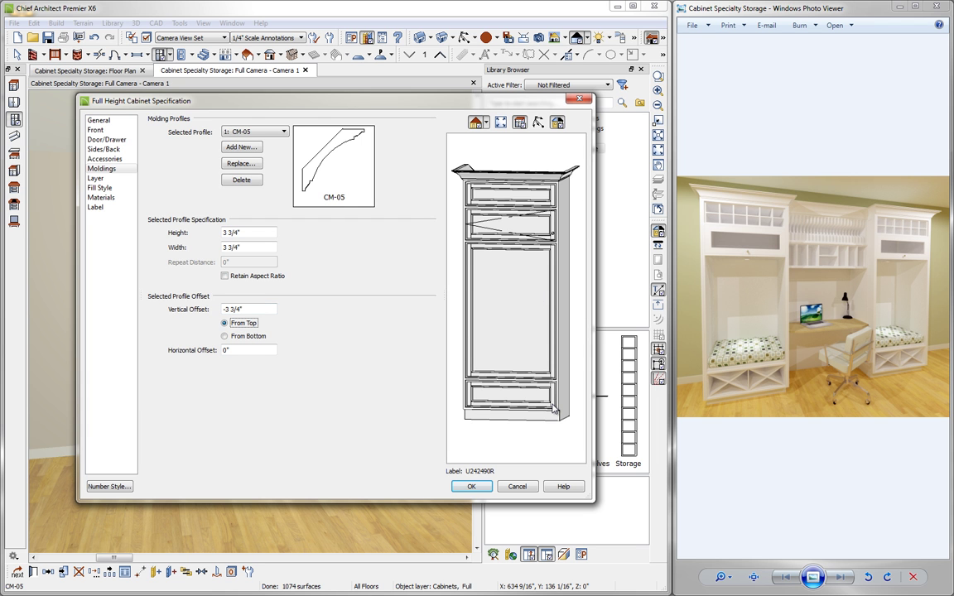
Apply the molding, then fill the cabinet with Cubes 6x2 from Storage Cubes > 6 Columns
click(472, 486)
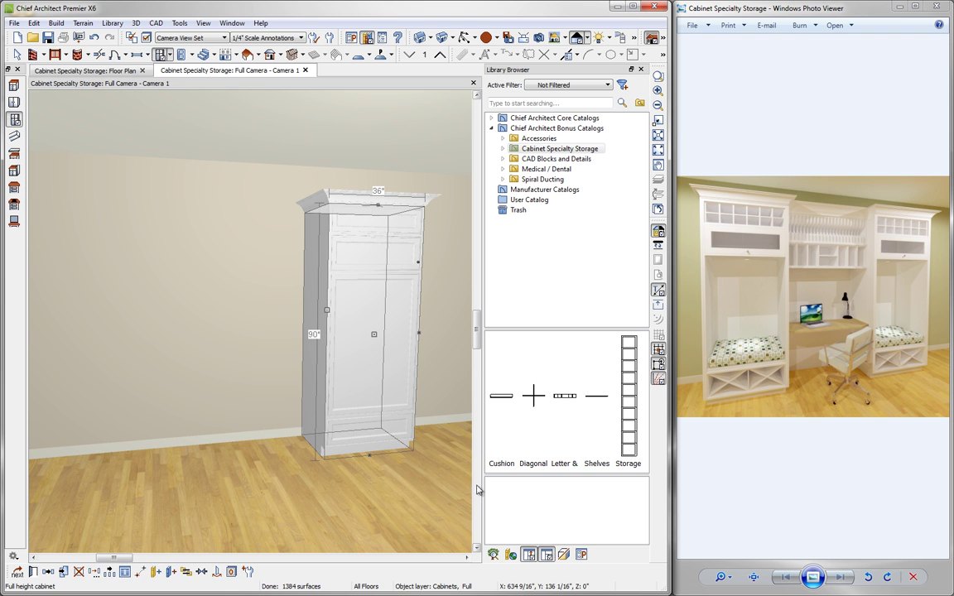
key(Escape)
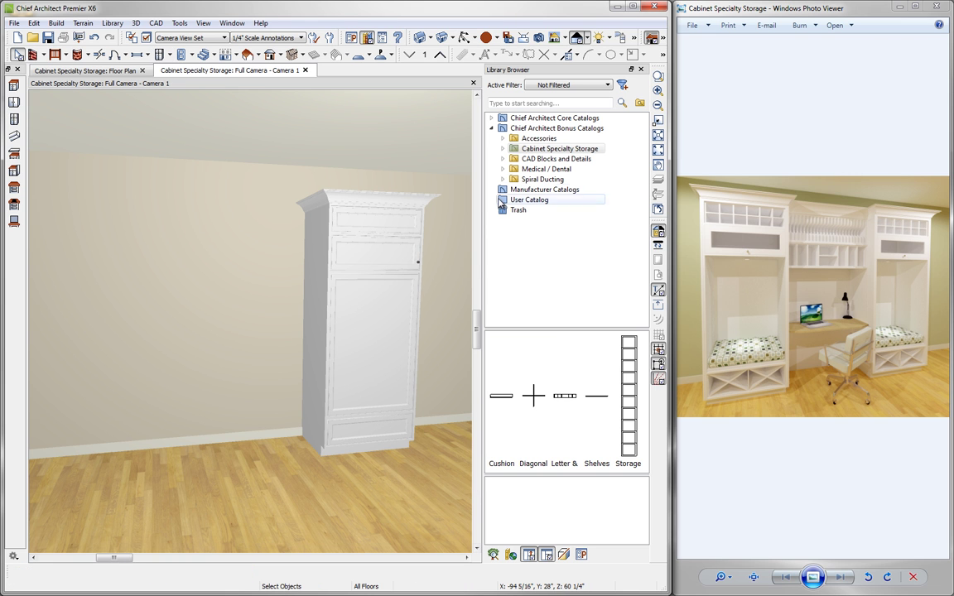
click(503, 150)
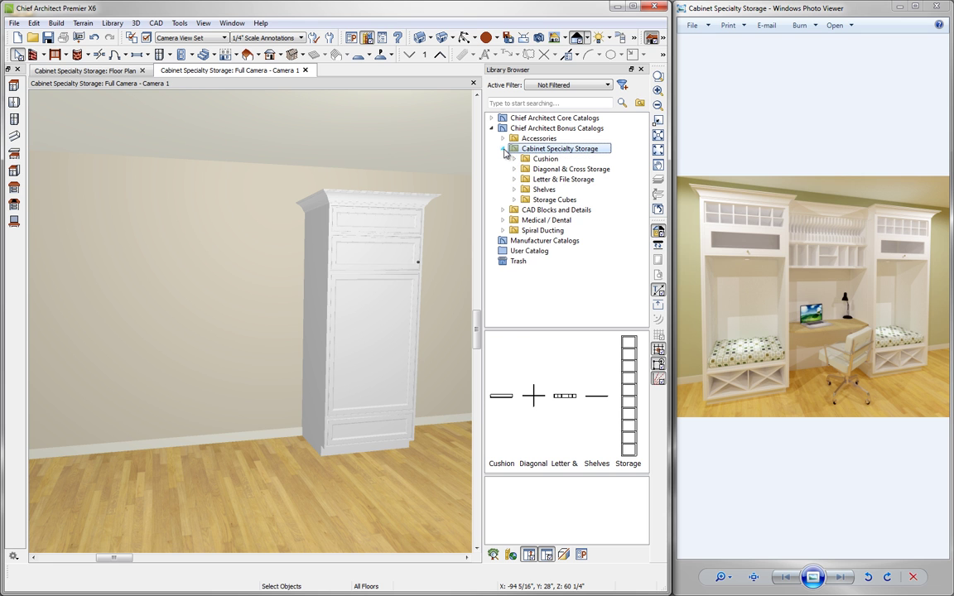
click(514, 200)
click(525, 251)
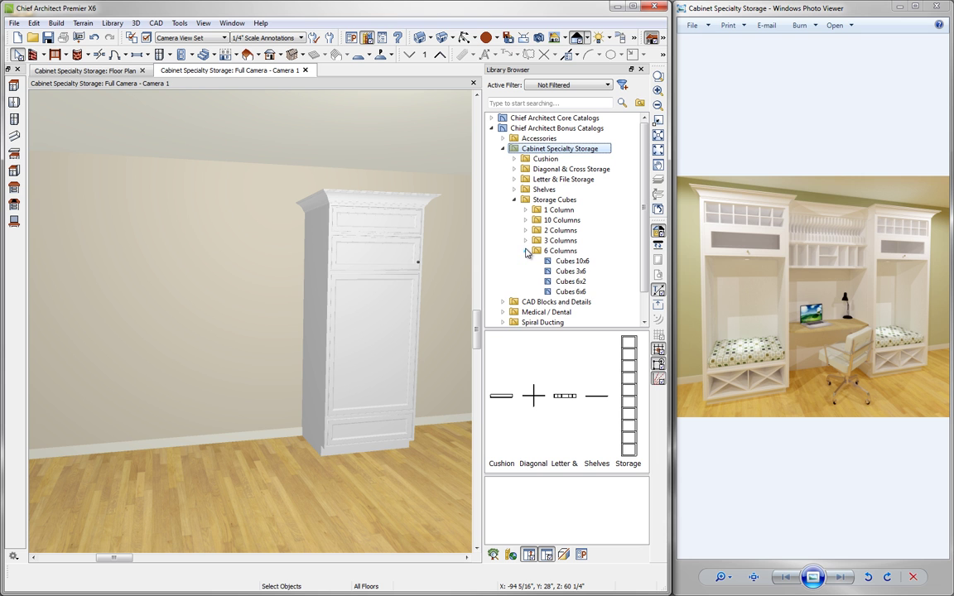
click(572, 283)
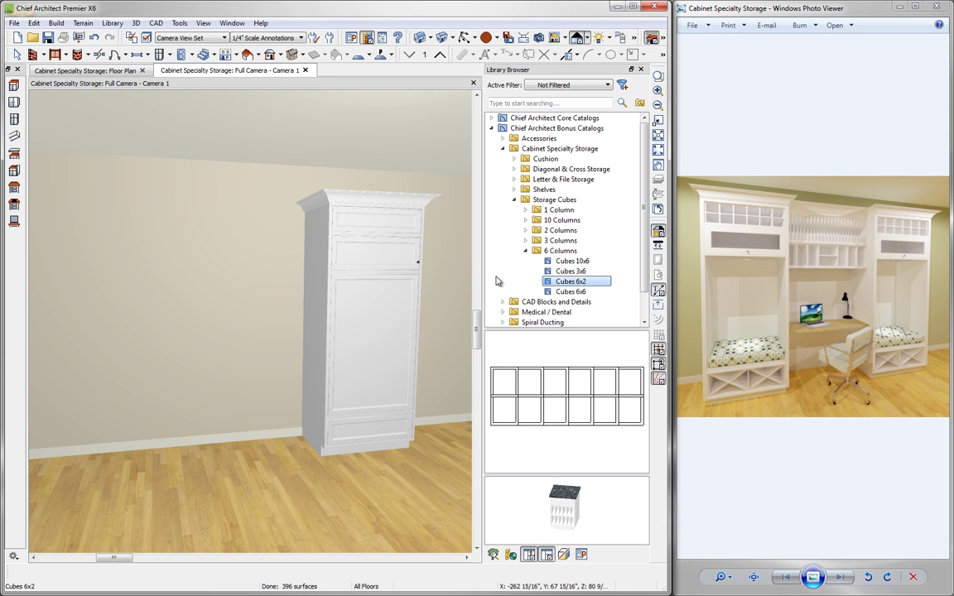
click(370, 221)
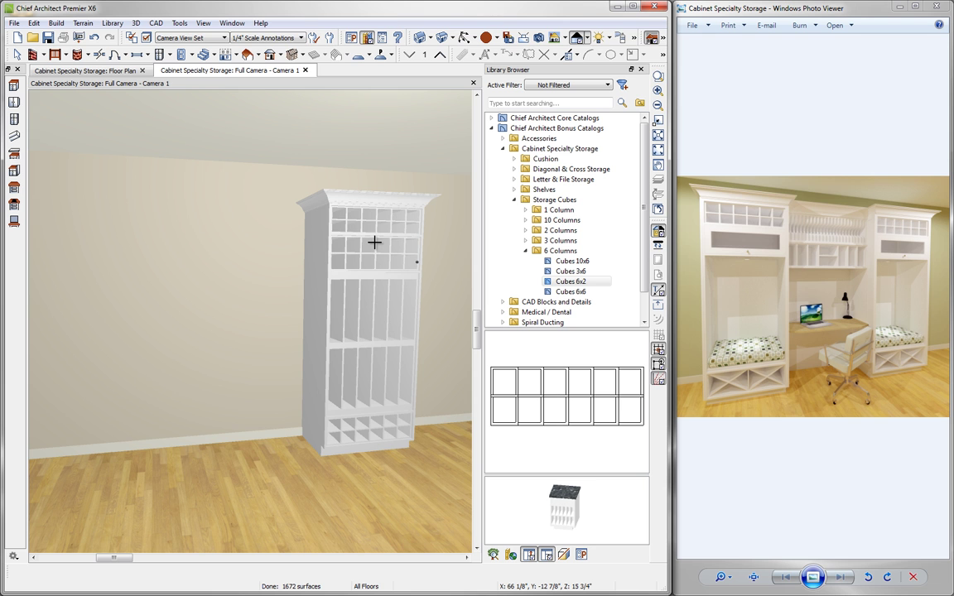
Undo the cubby placement and reopen the cabinet's front face items
key(ctrl+z)
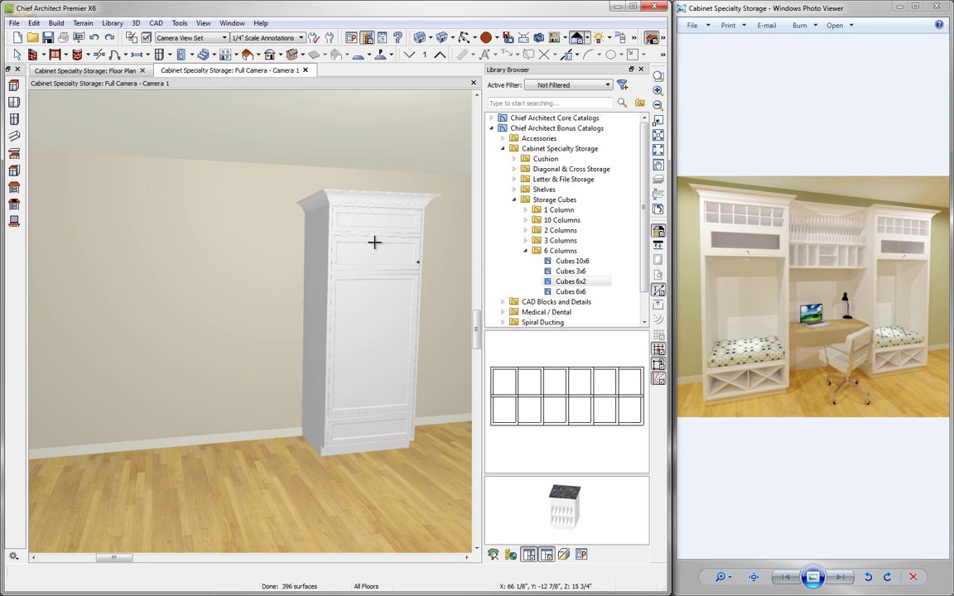
key(Escape)
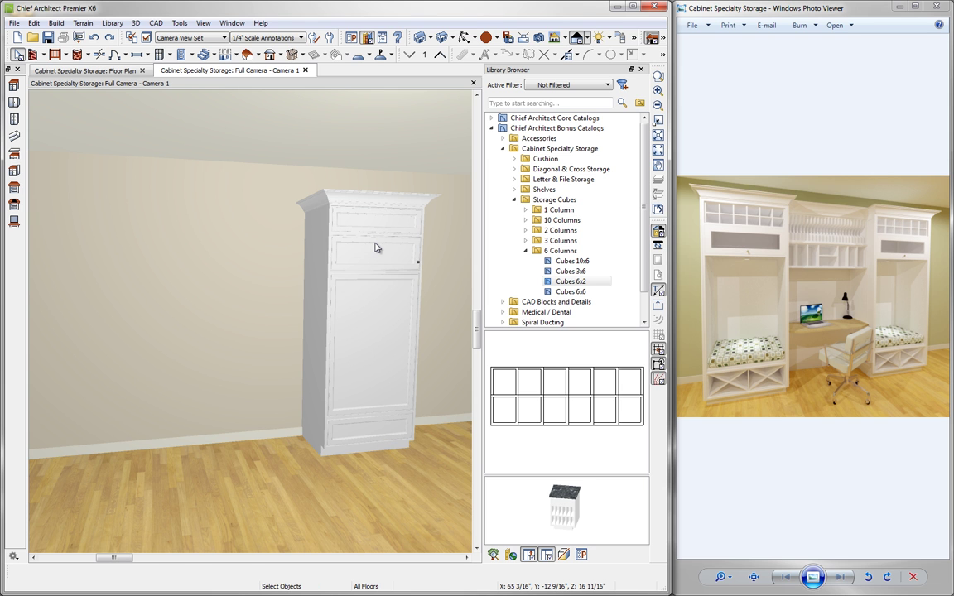
double_click(375, 247)
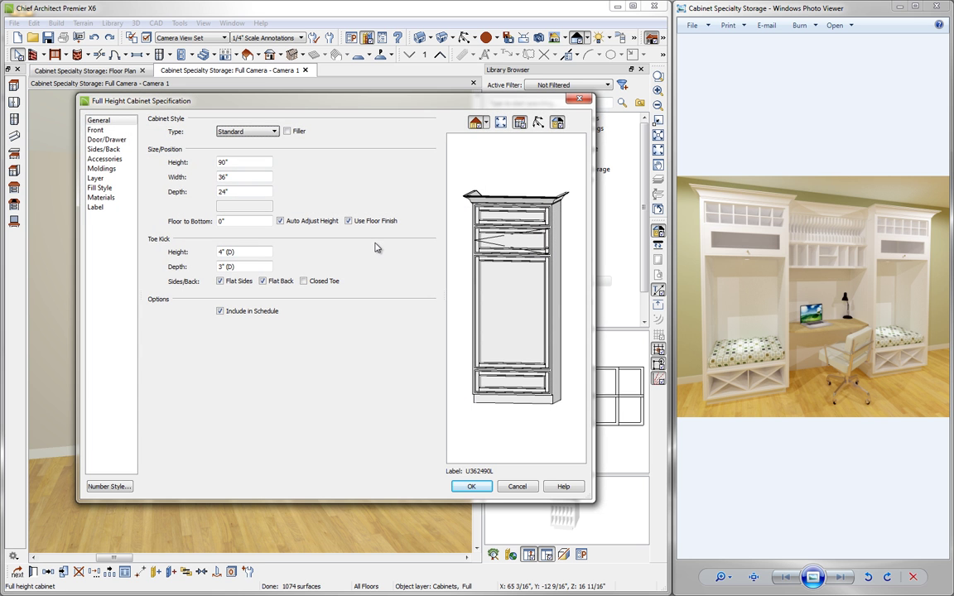
click(494, 221)
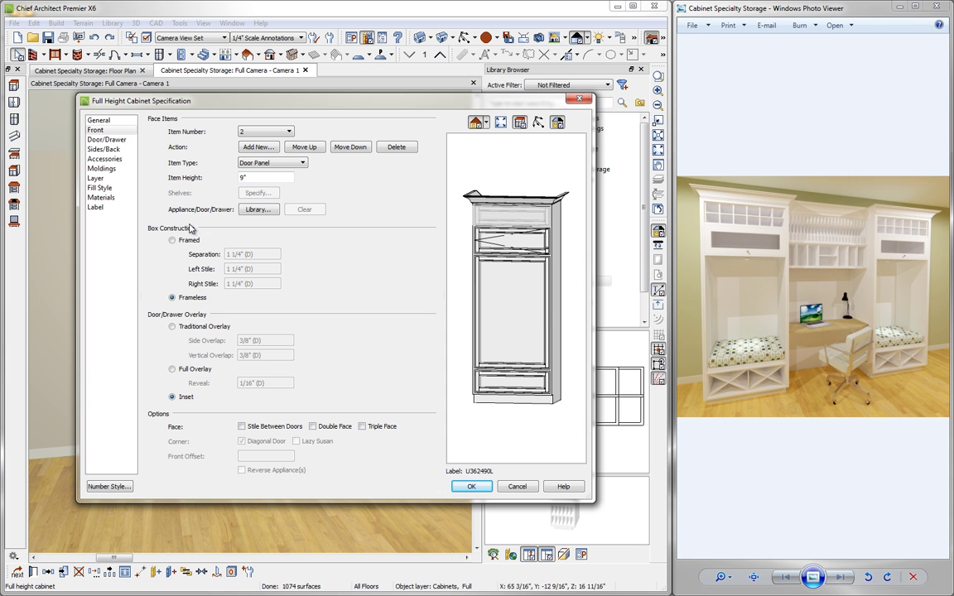
Assign the Cubes 6x2 library unit to the cabinet's top 9" face item
click(258, 210)
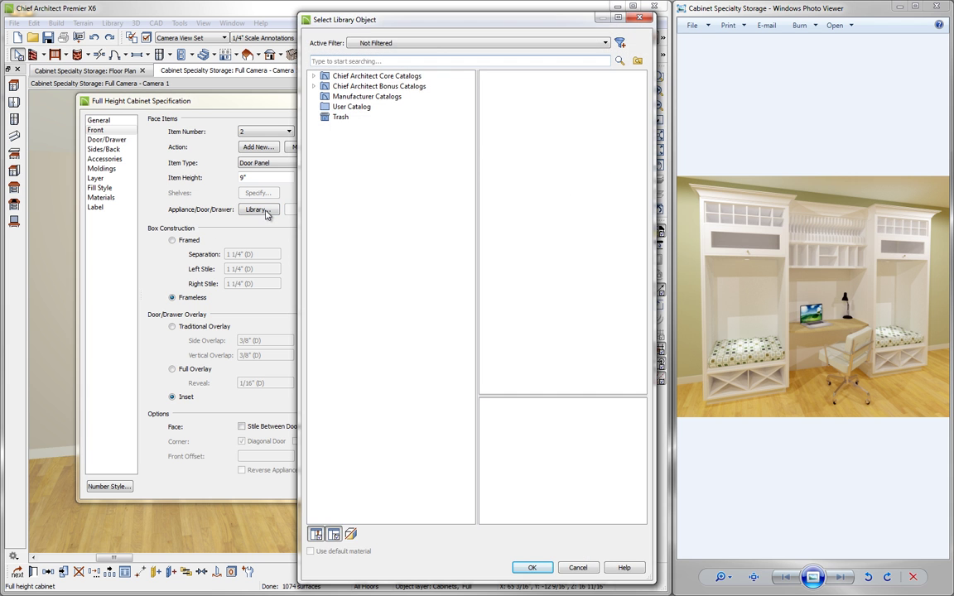
click(314, 86)
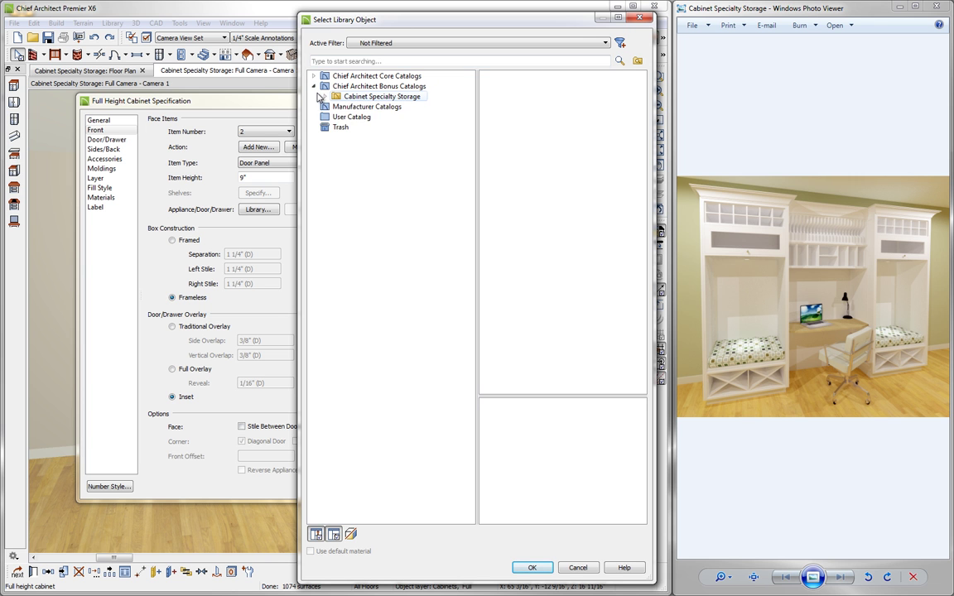
click(325, 96)
click(336, 148)
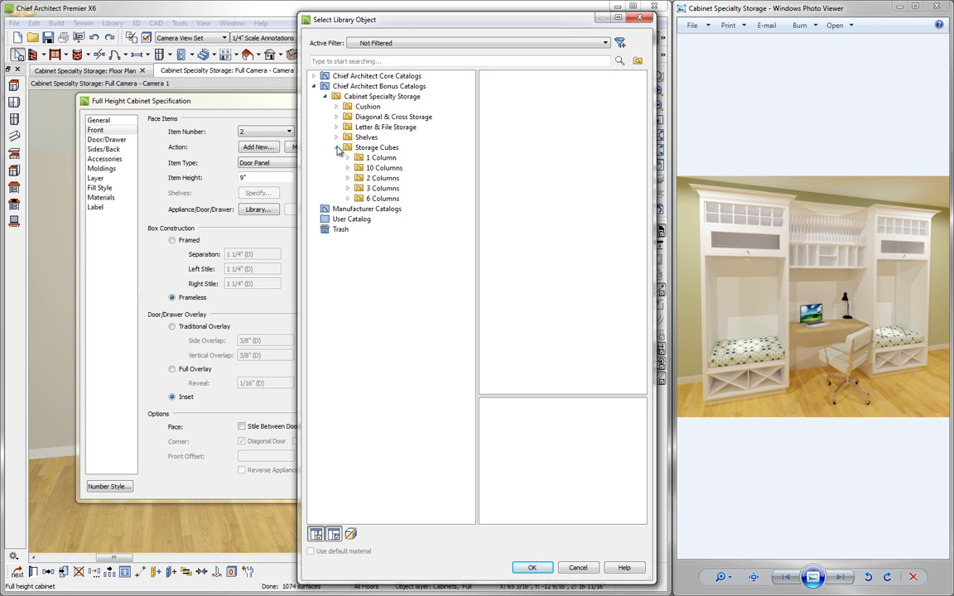
click(348, 198)
click(391, 230)
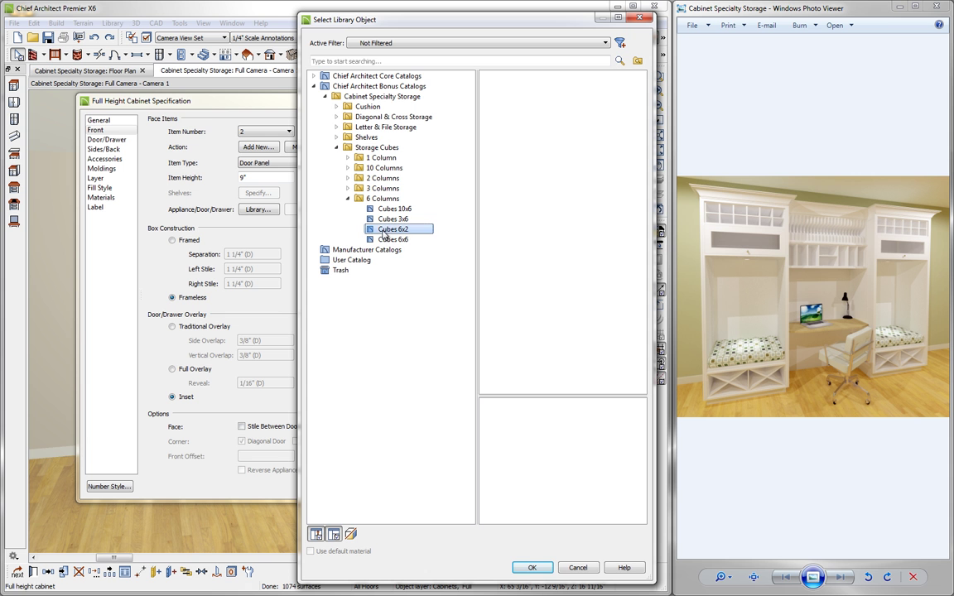
click(533, 567)
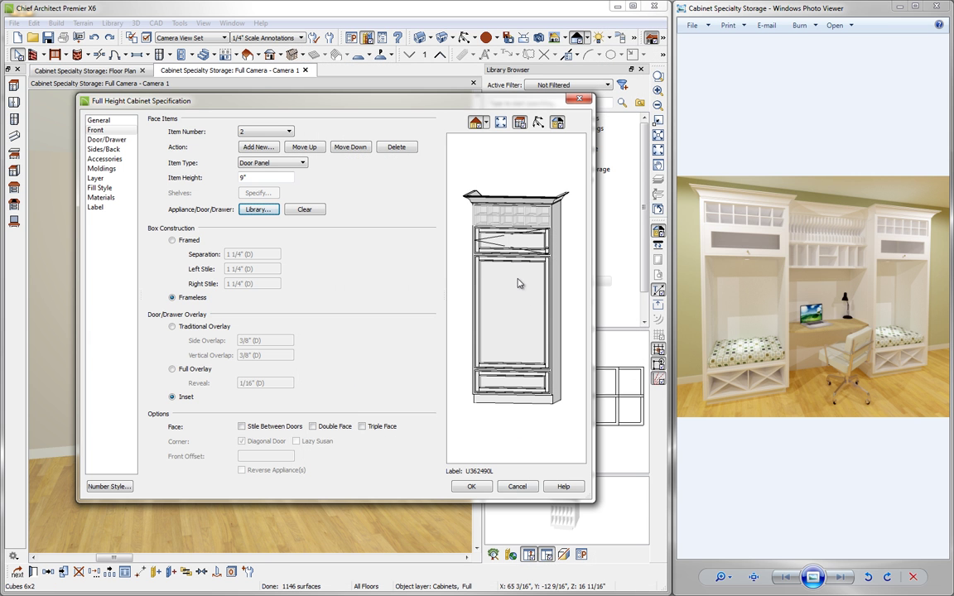
Make the cabinet's doors framed glass doors
click(508, 244)
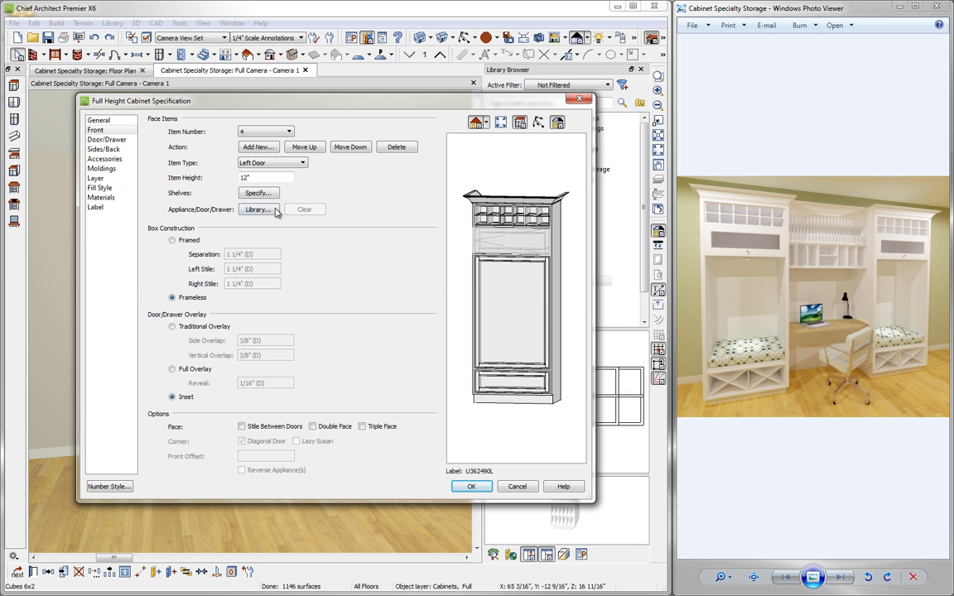
click(259, 211)
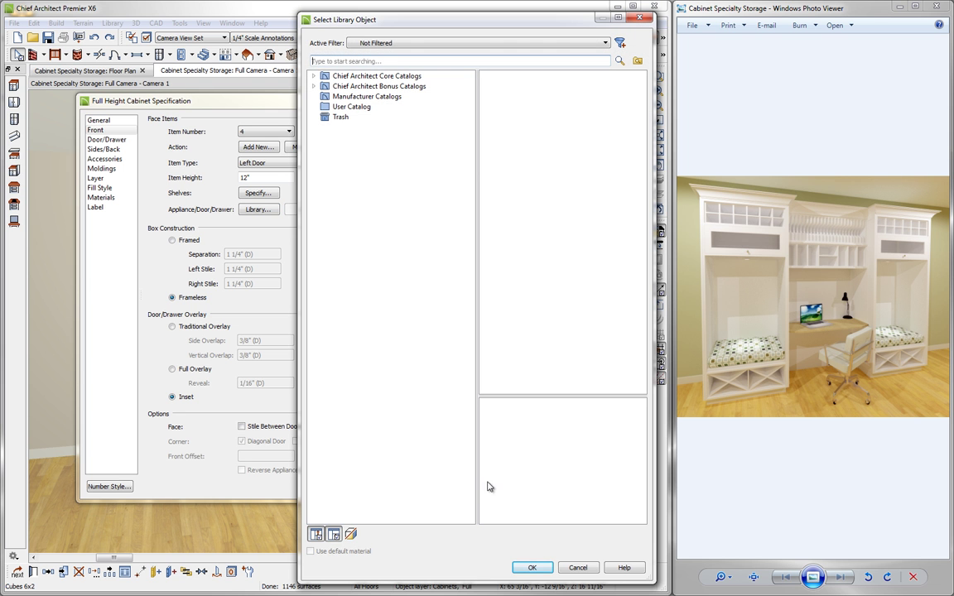
click(577, 567)
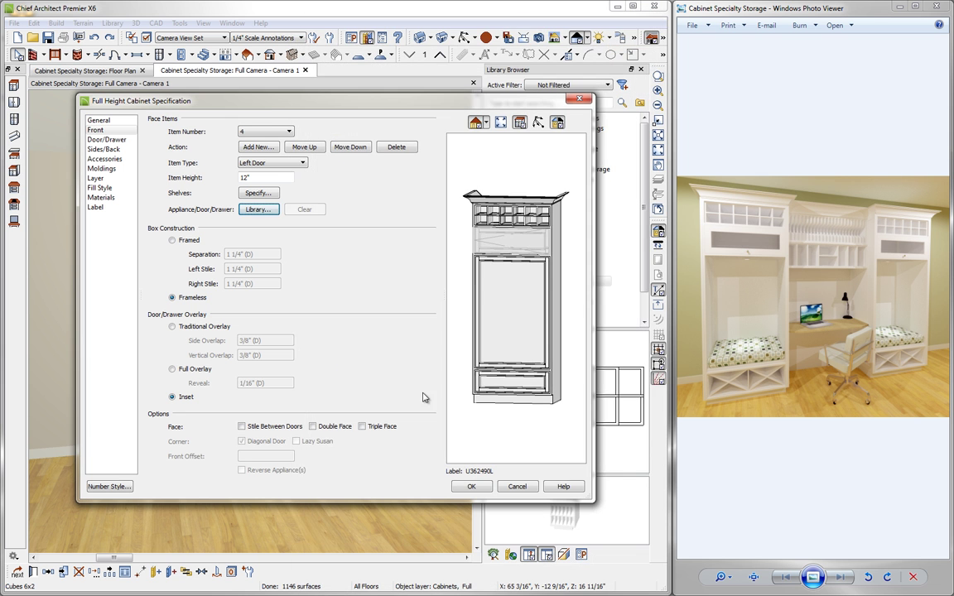
click(124, 140)
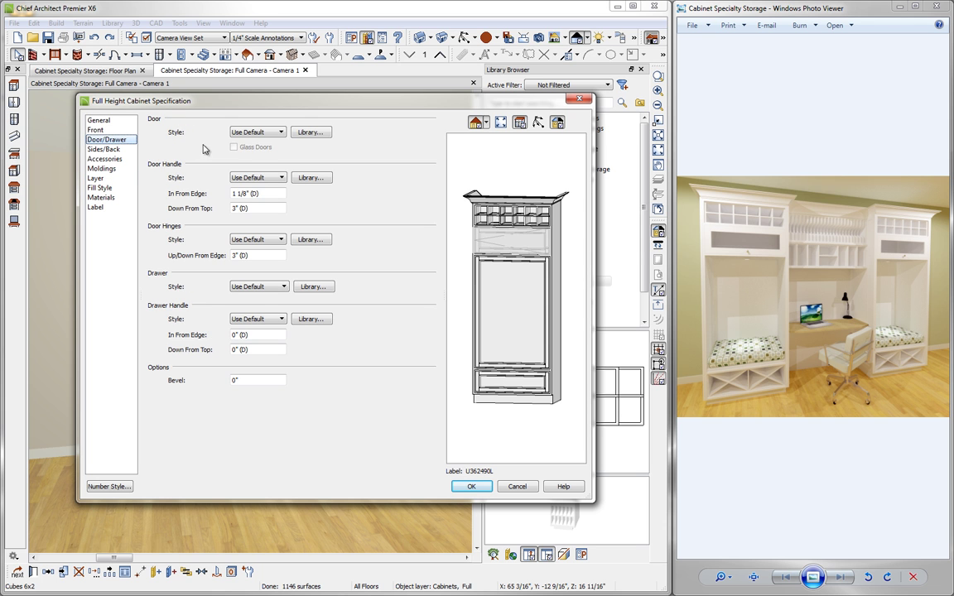
click(241, 130)
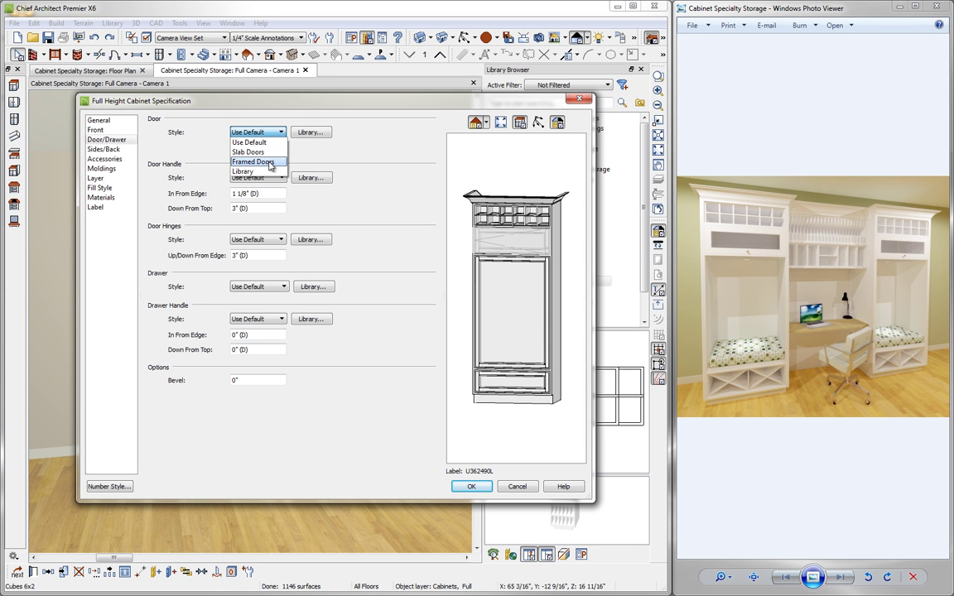
click(252, 161)
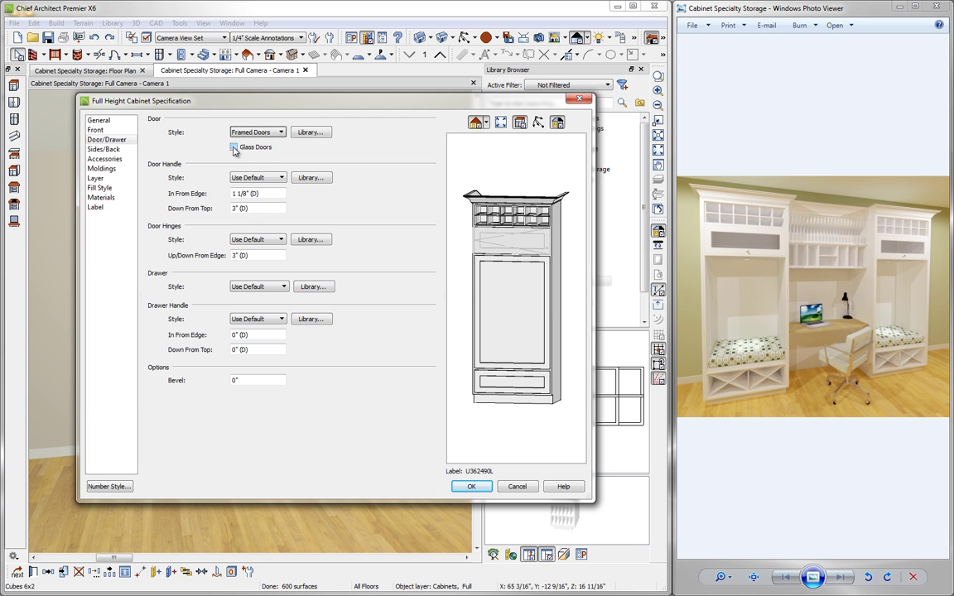
click(234, 148)
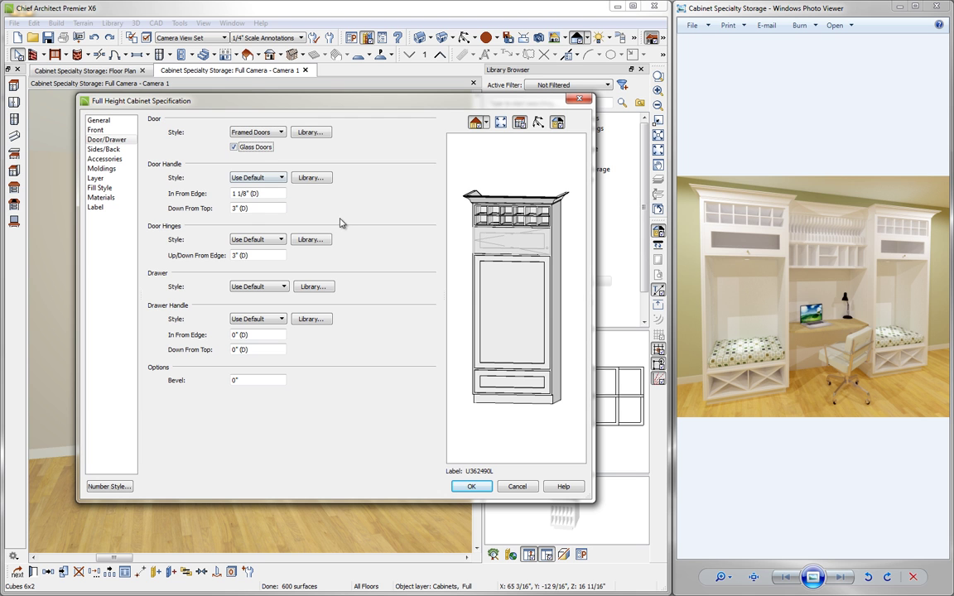
Set the door handles 17" in from the edge and 1 1/4" down from the top
key(Tab)
key(Tab)
key(Tab)
text(17)
key(Tab)
text(1)
key(Tab)
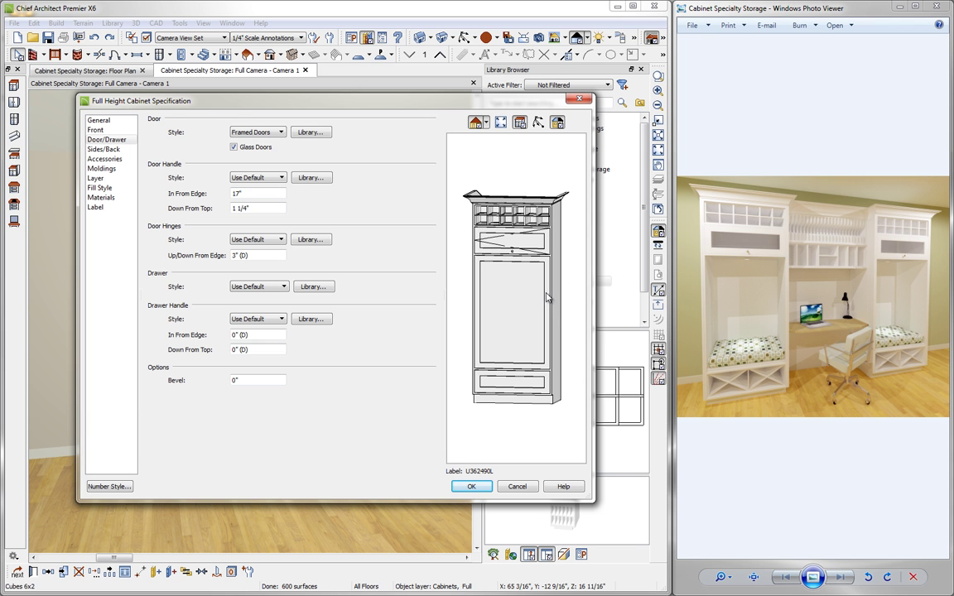
click(513, 310)
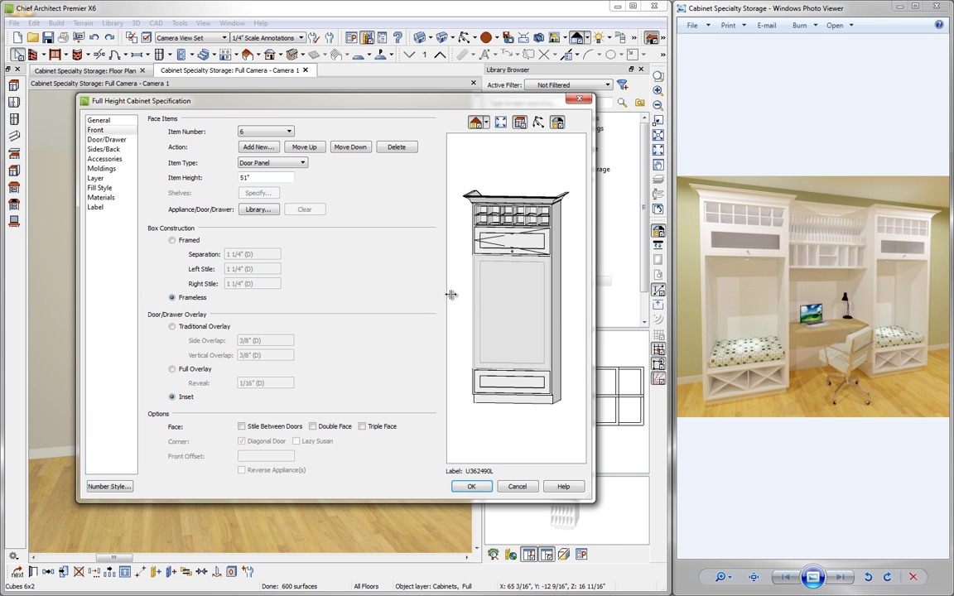
Fill the large lower door section with the Built-In Cushion from Cabinet Specialty Storage
click(257, 209)
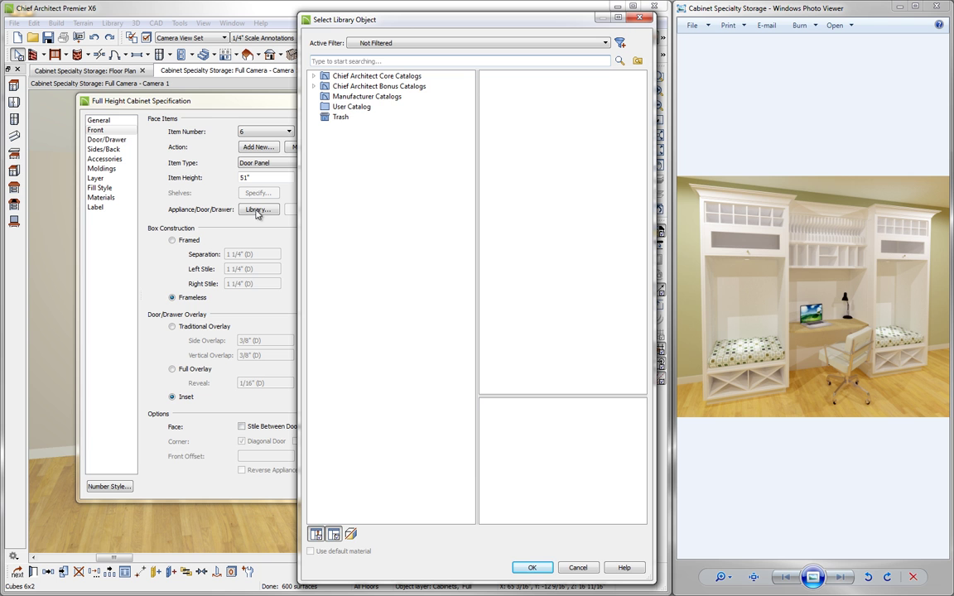
click(315, 87)
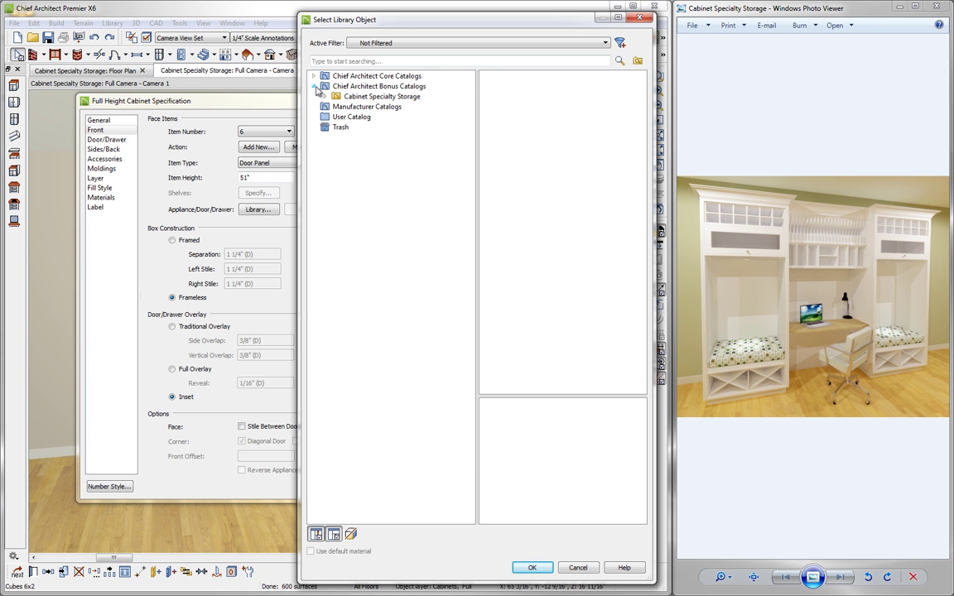
click(326, 97)
click(367, 106)
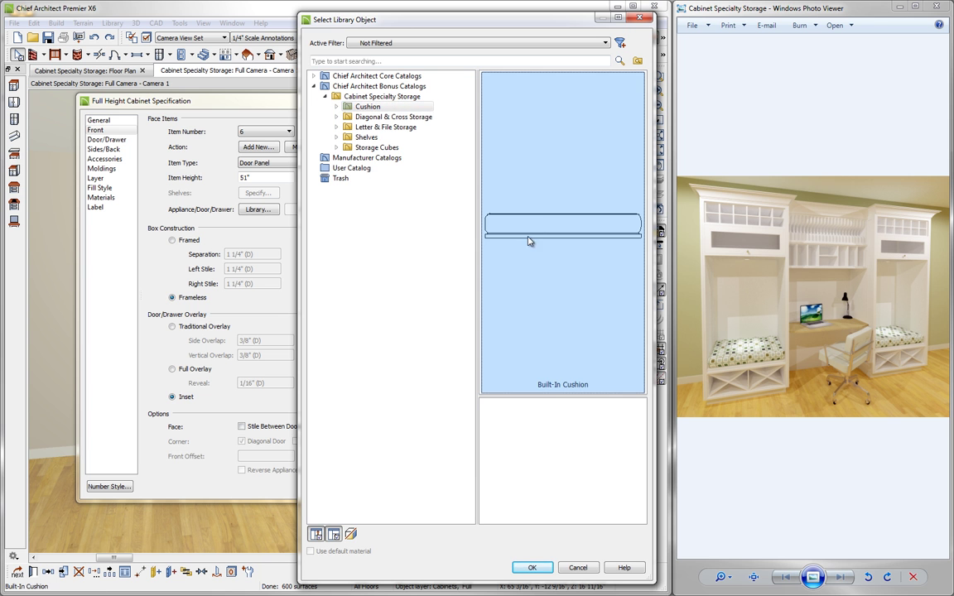
click(534, 567)
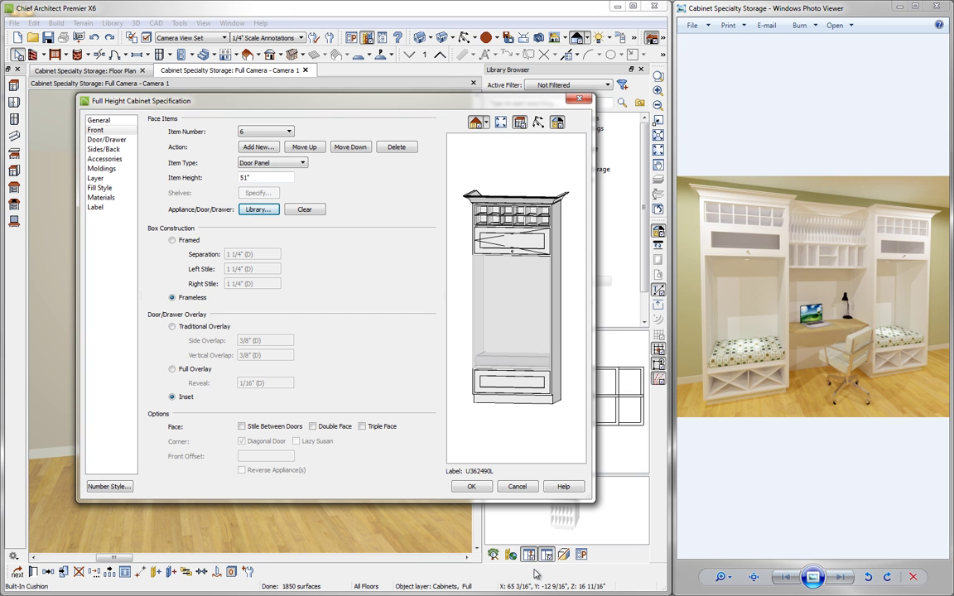
Put X Storage Side-by-Side cubbies from Diagonal & Cross Storage in the bottom drawer
click(536, 387)
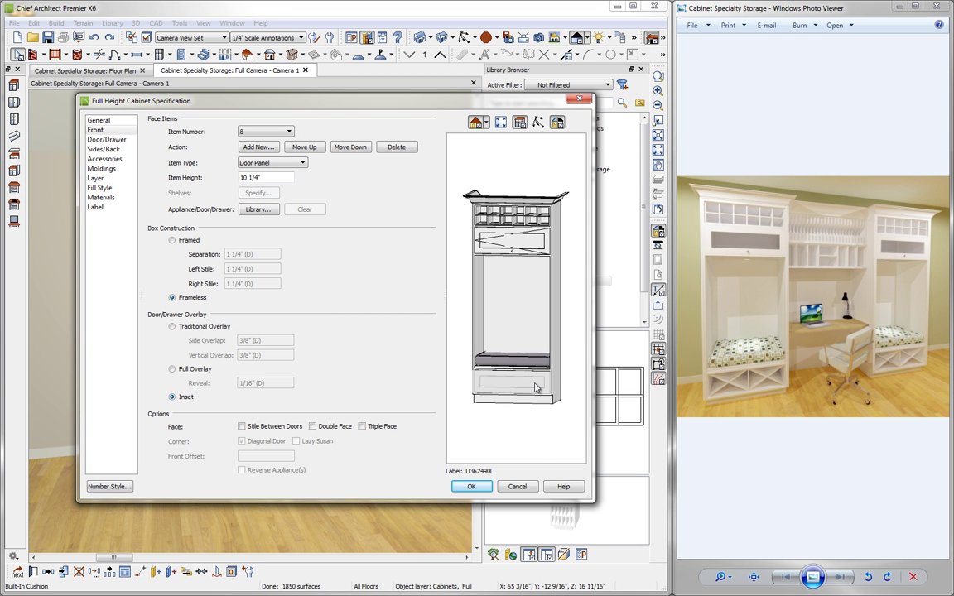
click(255, 211)
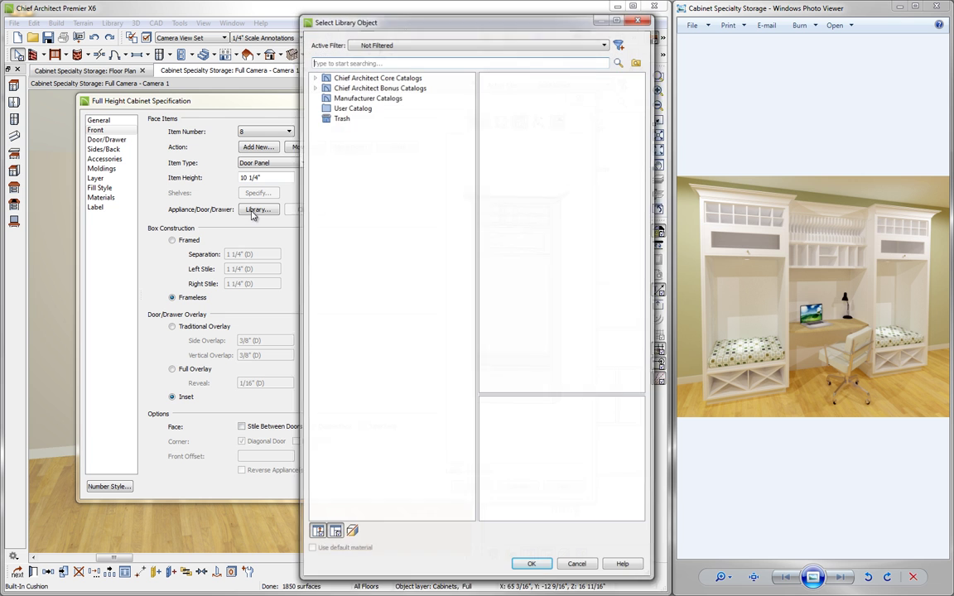
click(315, 86)
click(325, 97)
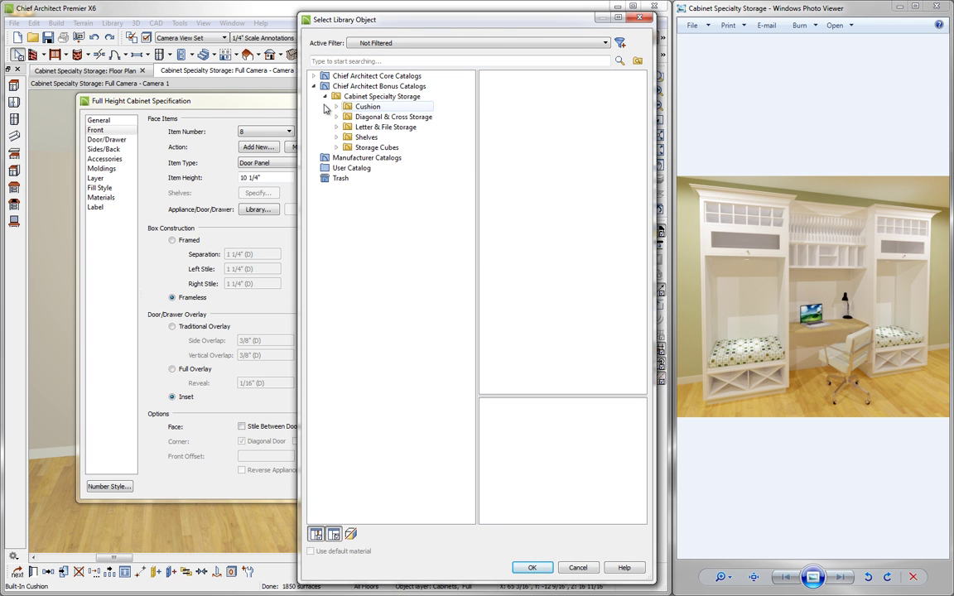
click(336, 117)
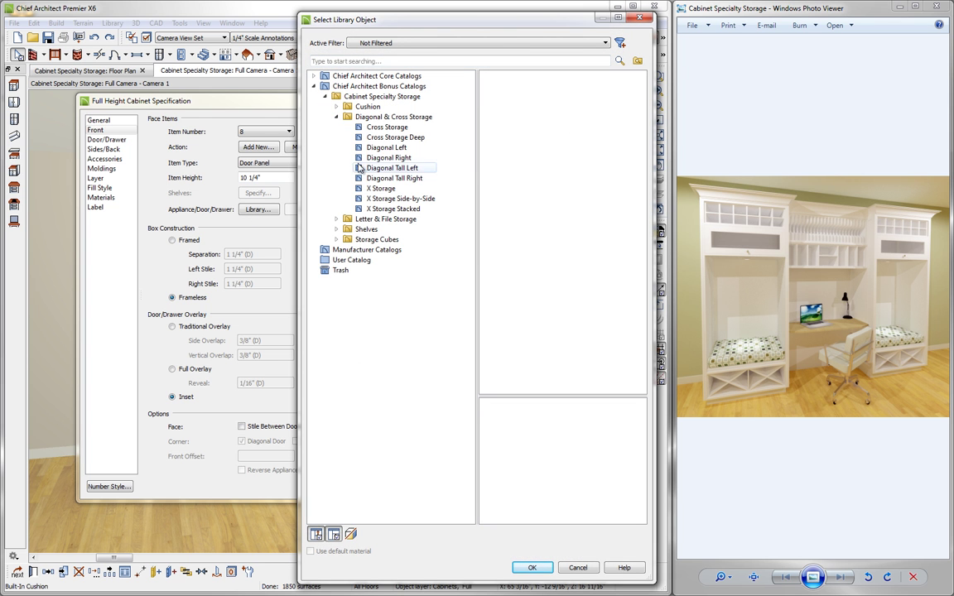
click(389, 199)
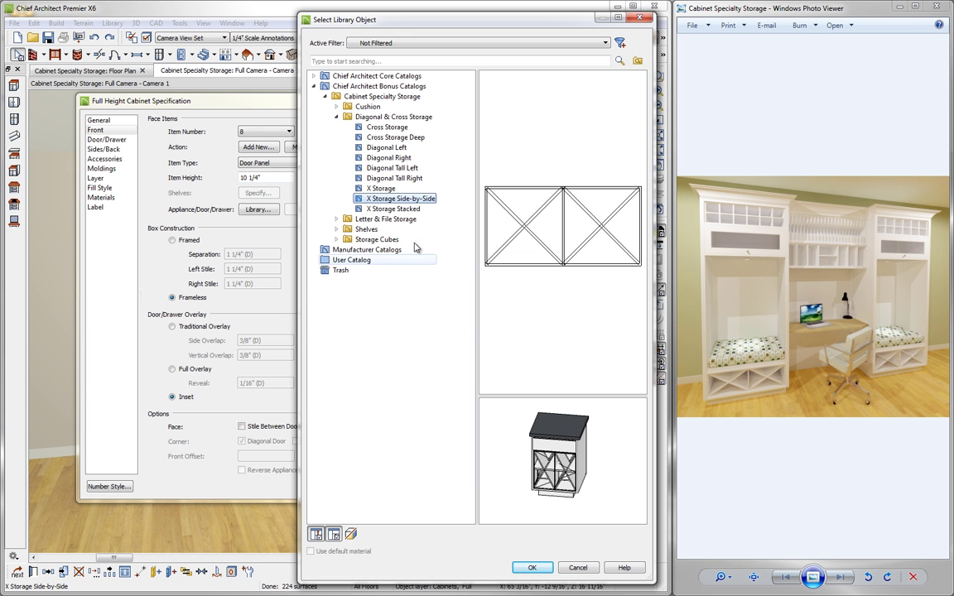
click(532, 568)
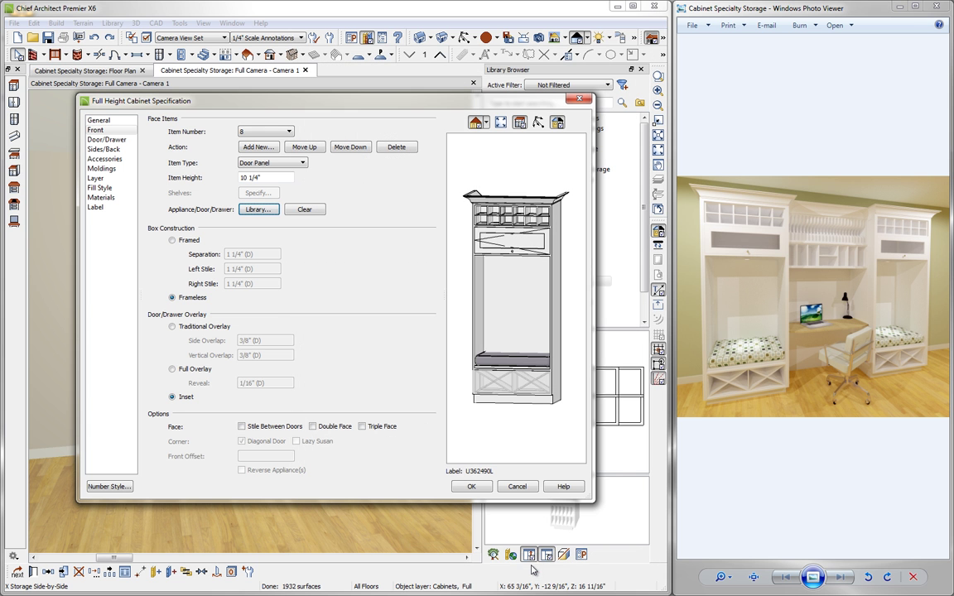
Apply the cabinet changes and place a second full-height cabinet to its left
click(472, 486)
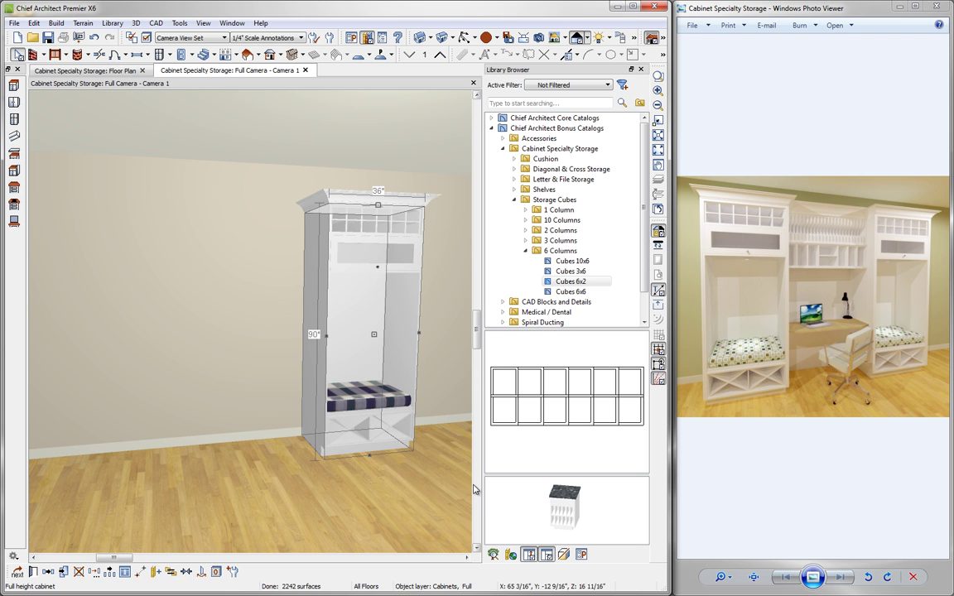
key(Escape)
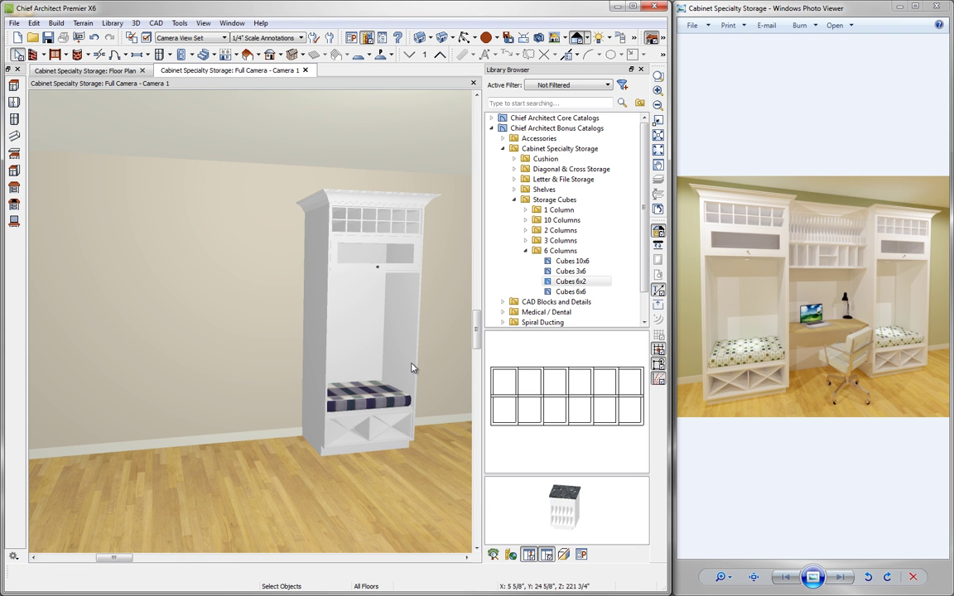
click(159, 55)
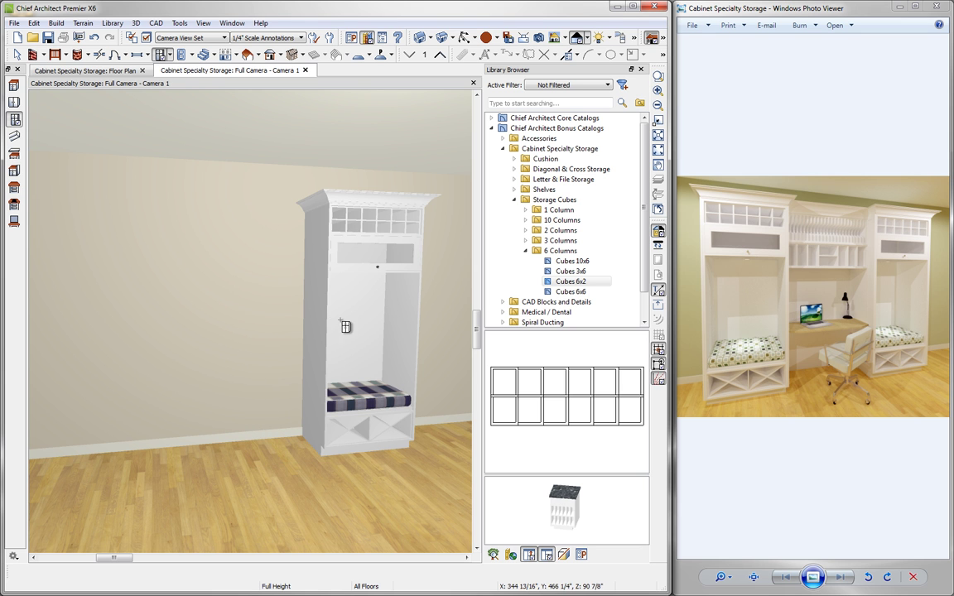
click(289, 316)
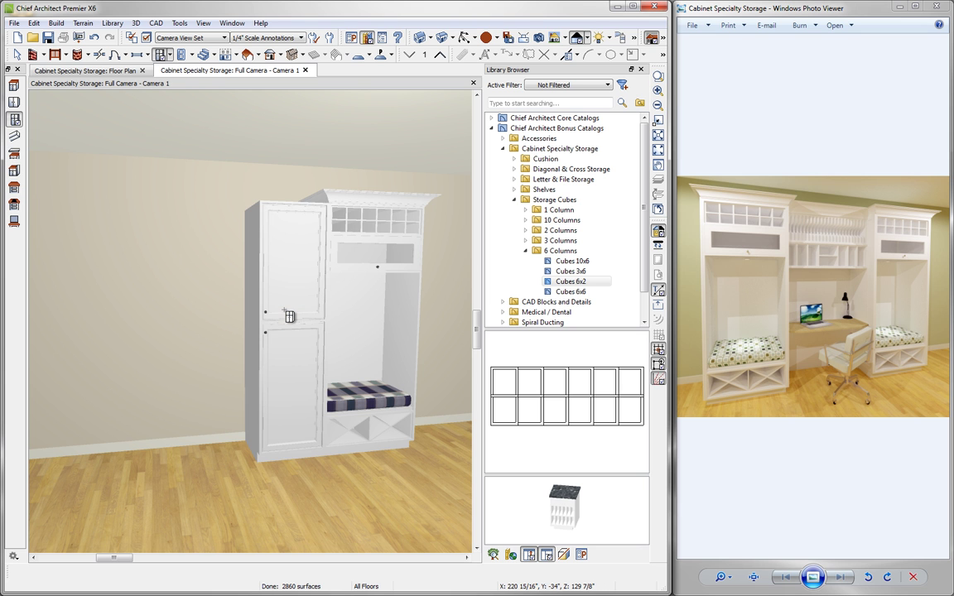
key(space)
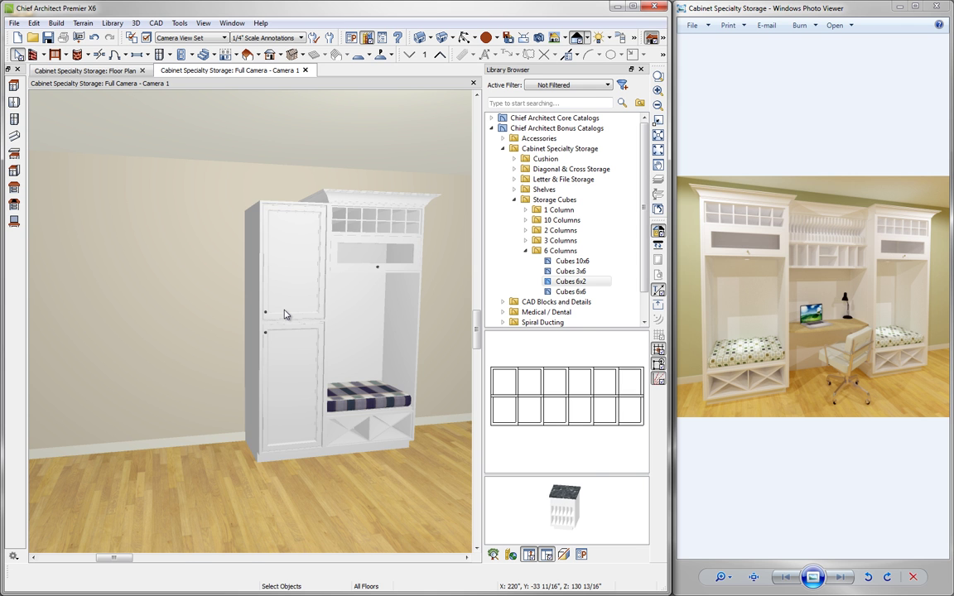
Set the second tall cabinet's width to 48" and depth to 18"
double_click(284, 314)
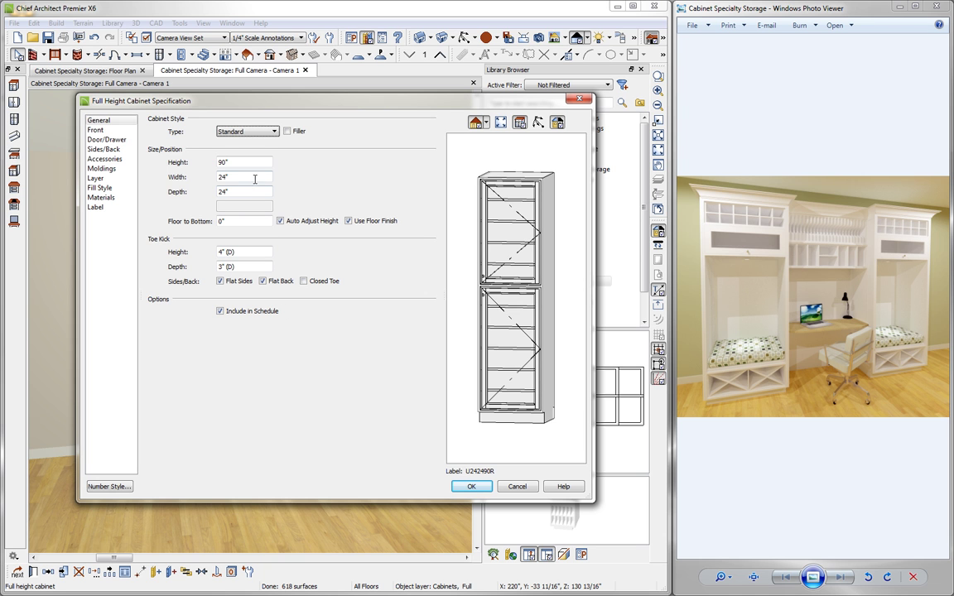
double_click(230, 176)
key(Tab)
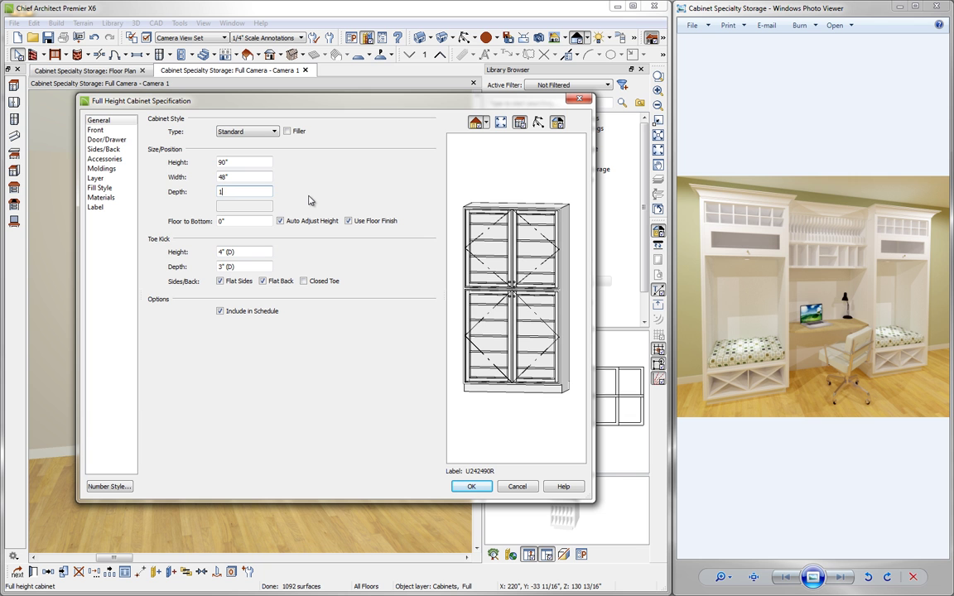
key(Tab)
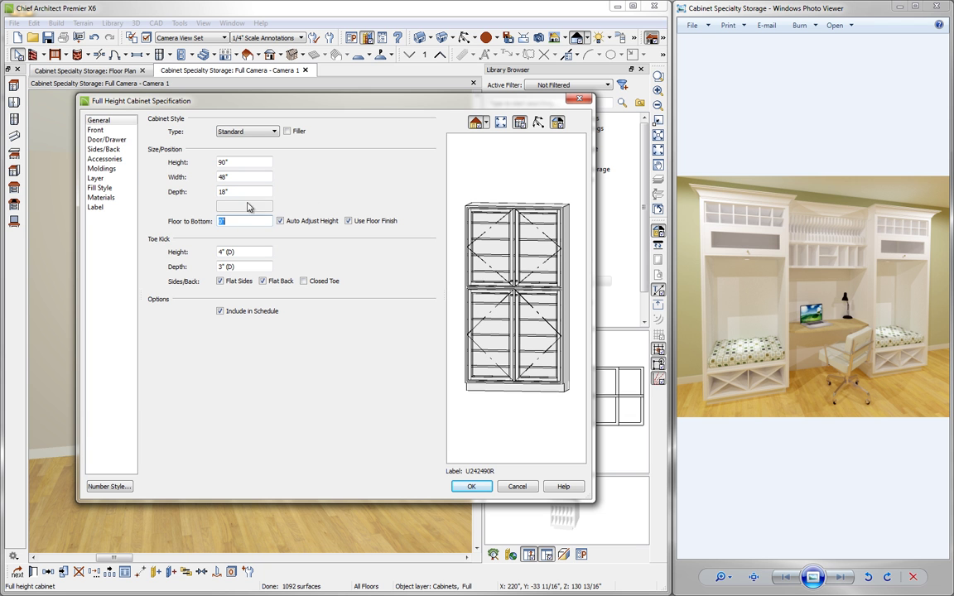
Add a CM-05 crown molding to the cabinet with a -3 3/4" vertical offset from the top
click(101, 168)
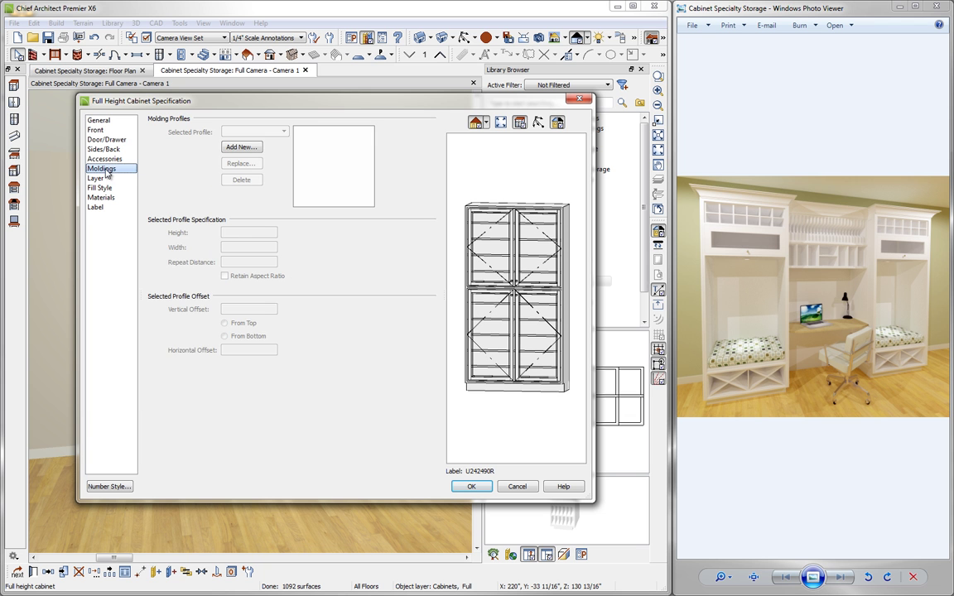
click(243, 148)
text(C)
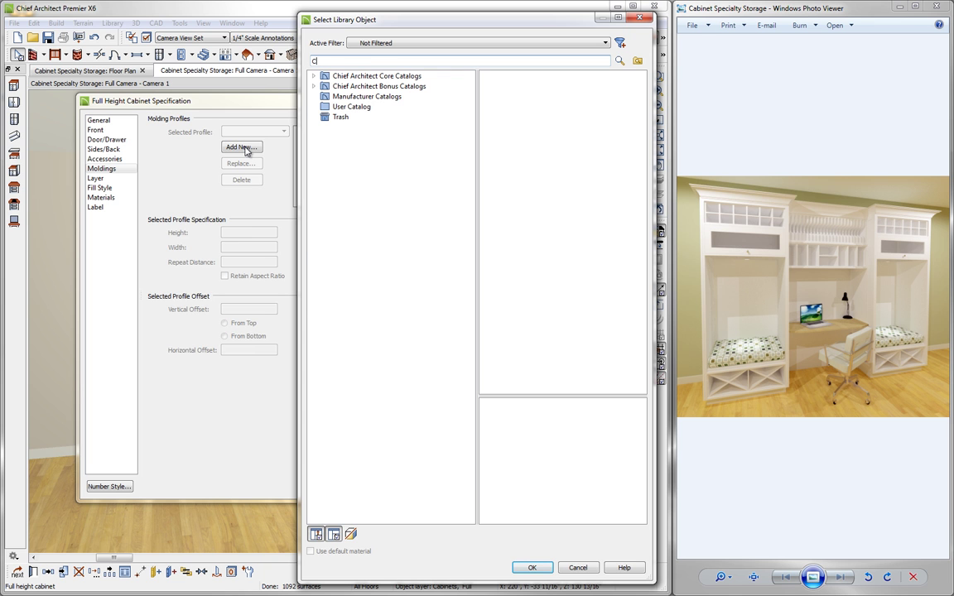
text(M-05)
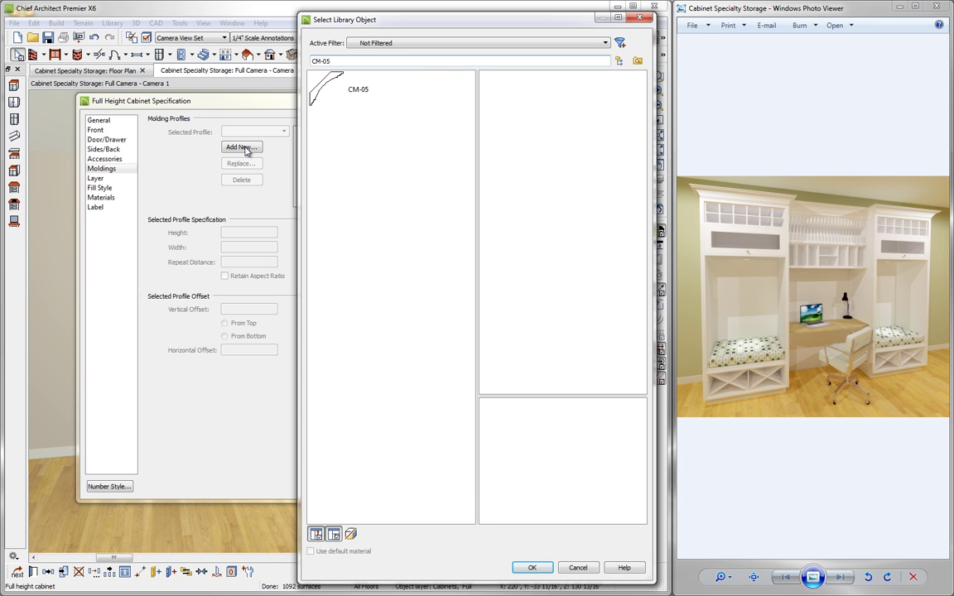
click(362, 98)
click(532, 568)
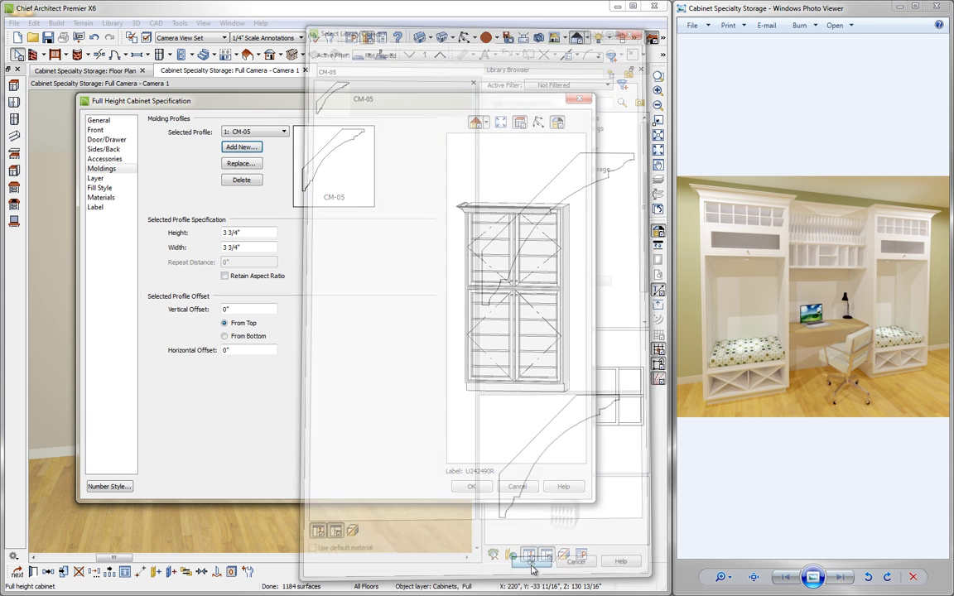
click(257, 310)
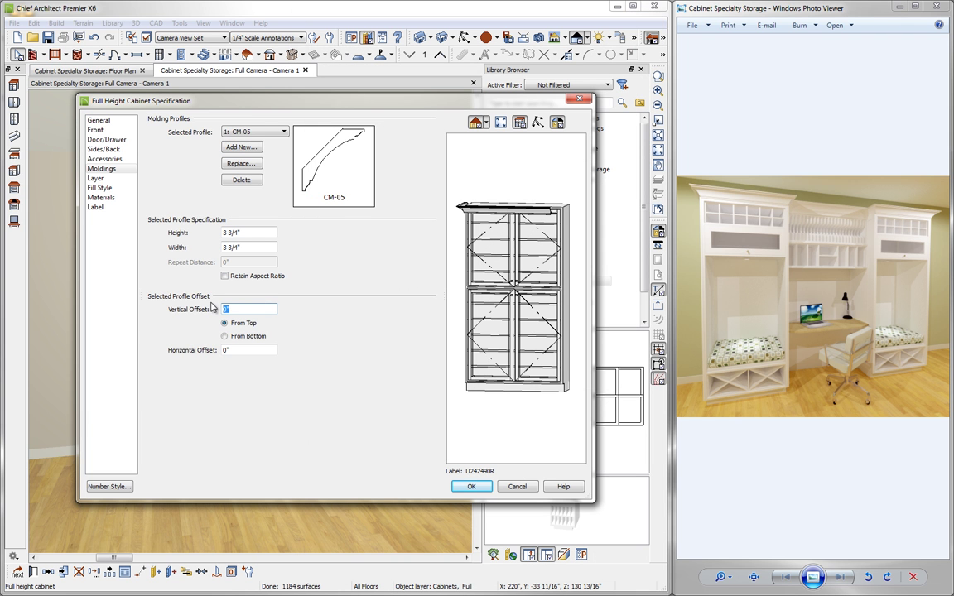
key(Tab)
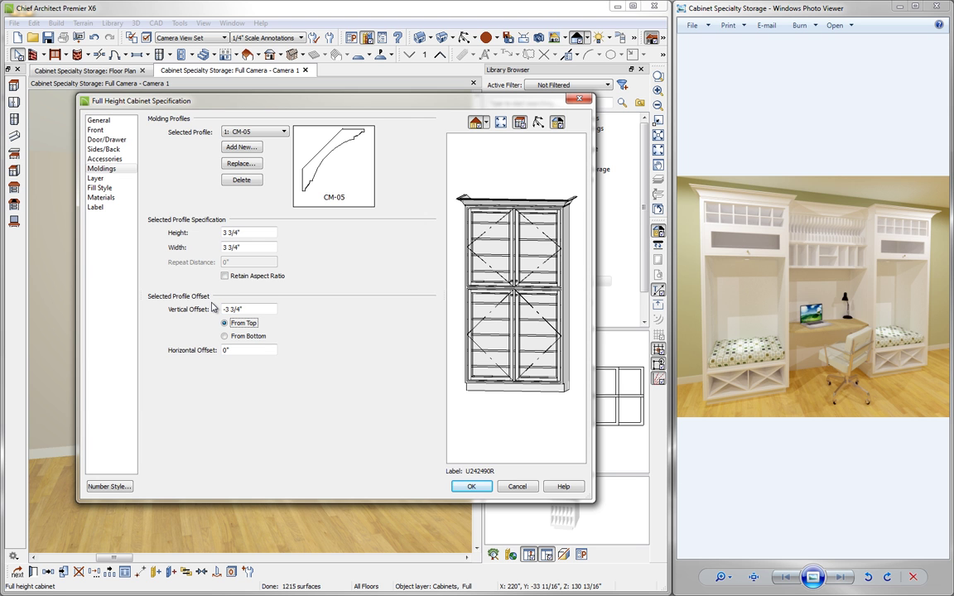
click(534, 245)
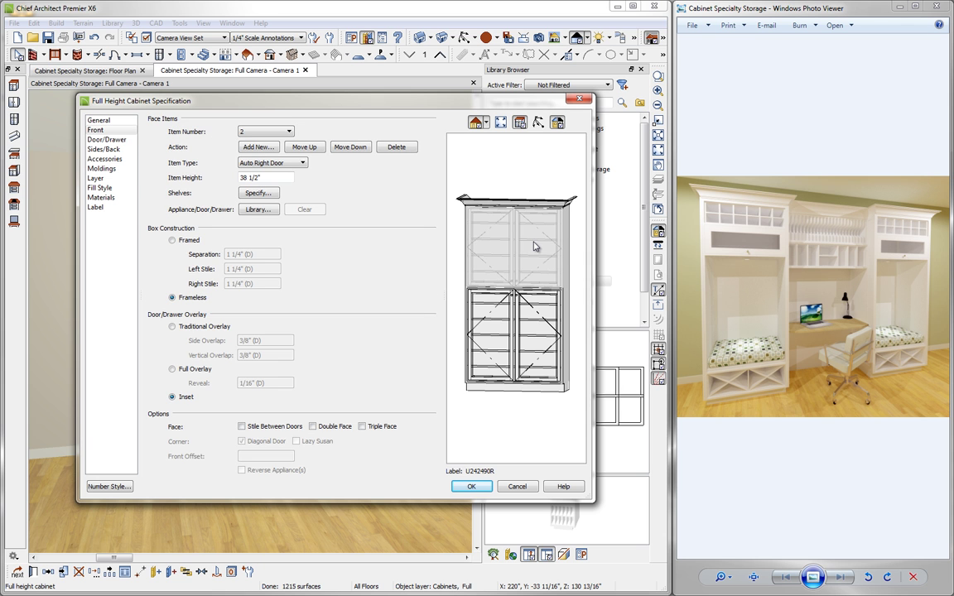
Make the top face item a 14" high door panel
click(269, 162)
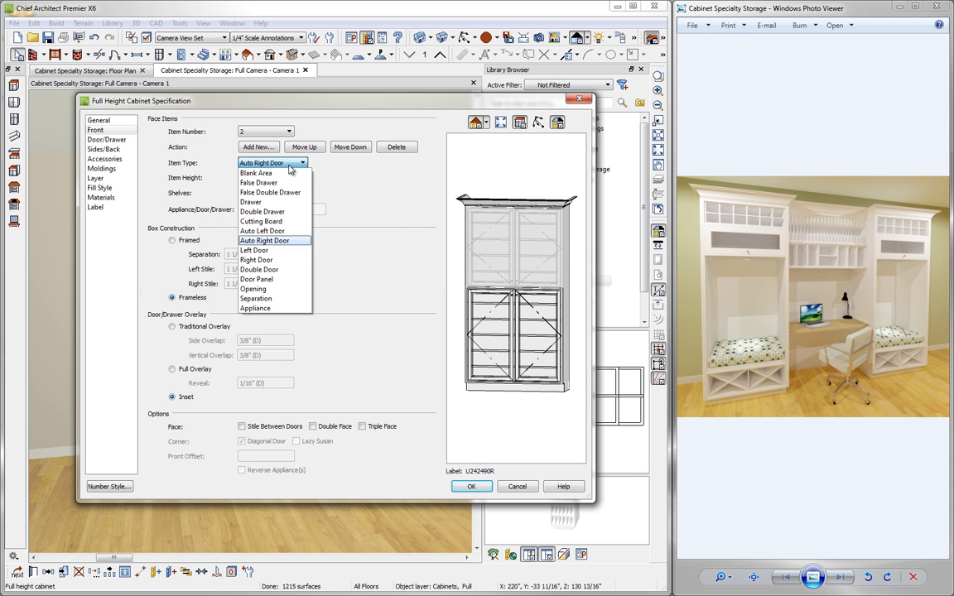
click(257, 279)
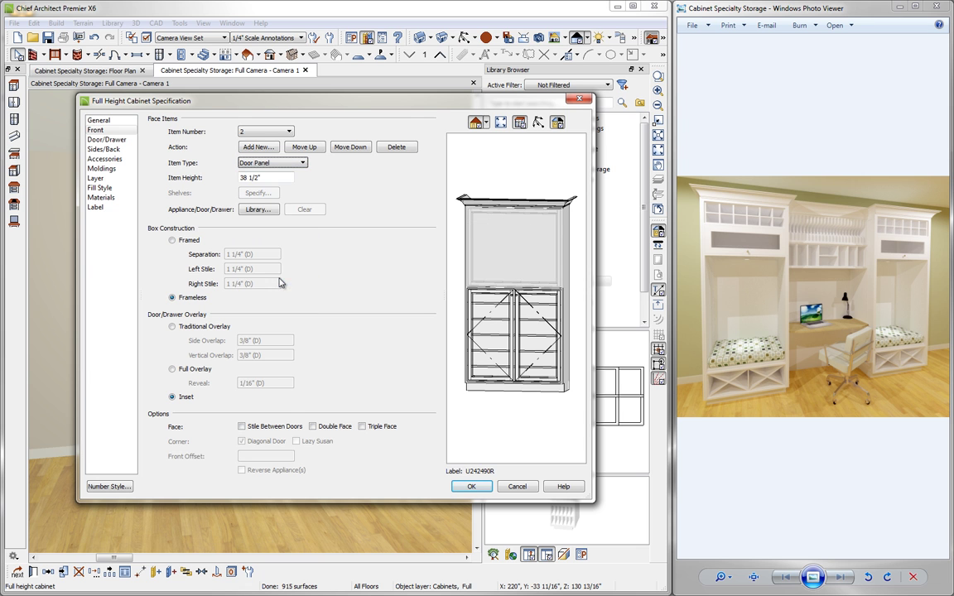
key(Tab)
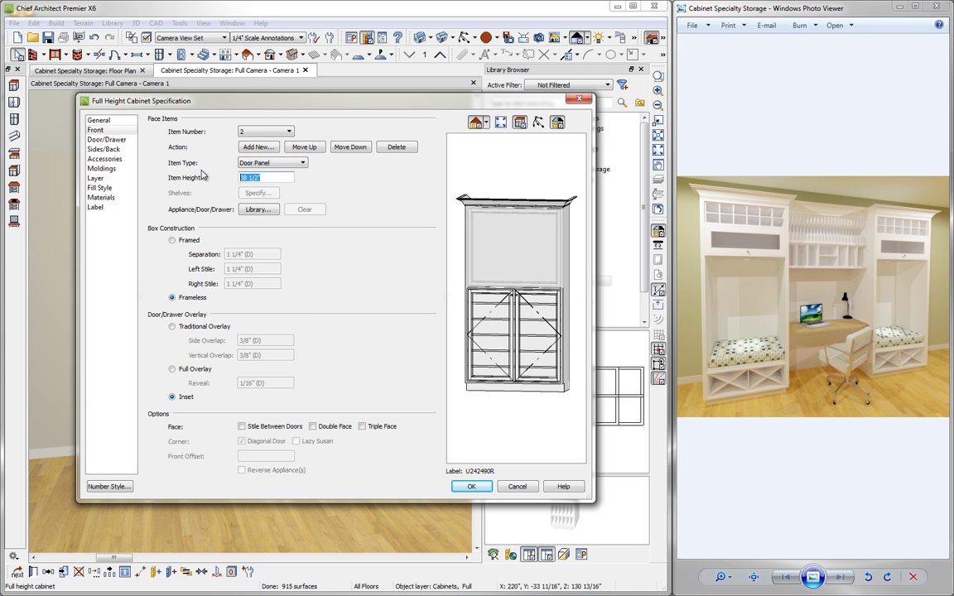
text(14)
key(Tab)
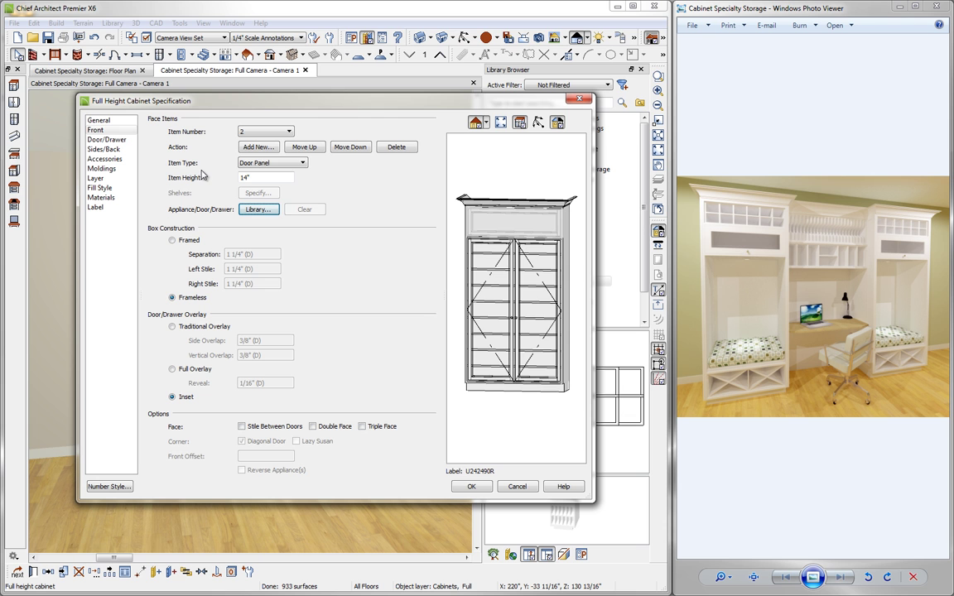
Change the tall door face item to a 12" high door panel
click(486, 298)
click(282, 164)
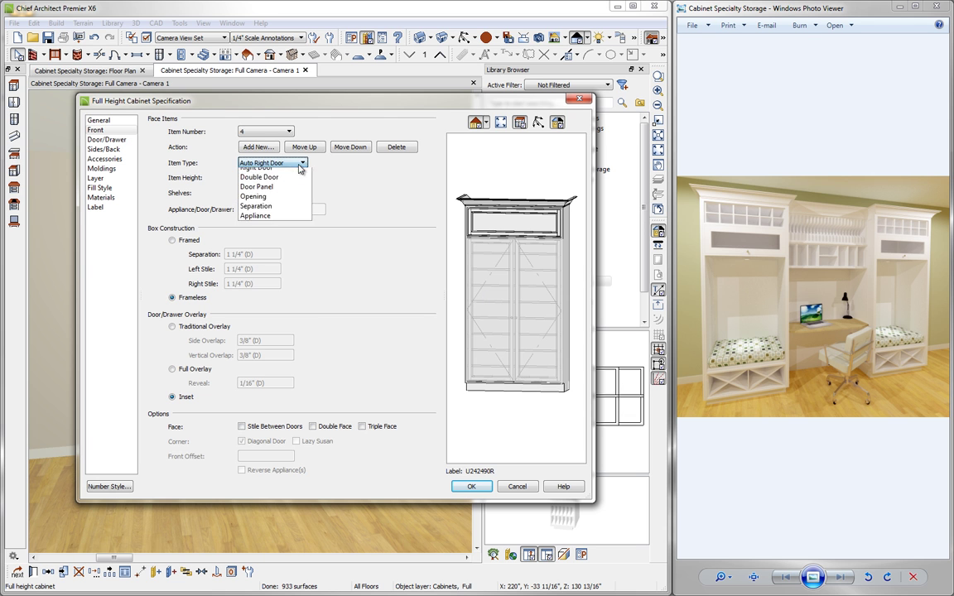
click(254, 252)
drag(263, 177, 229, 180)
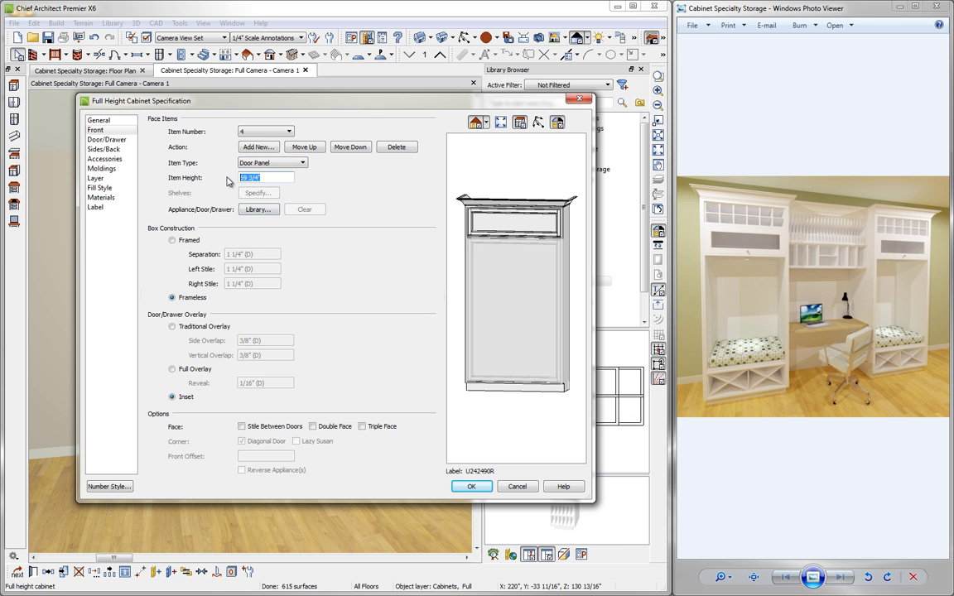
text(12)
key(Tab)
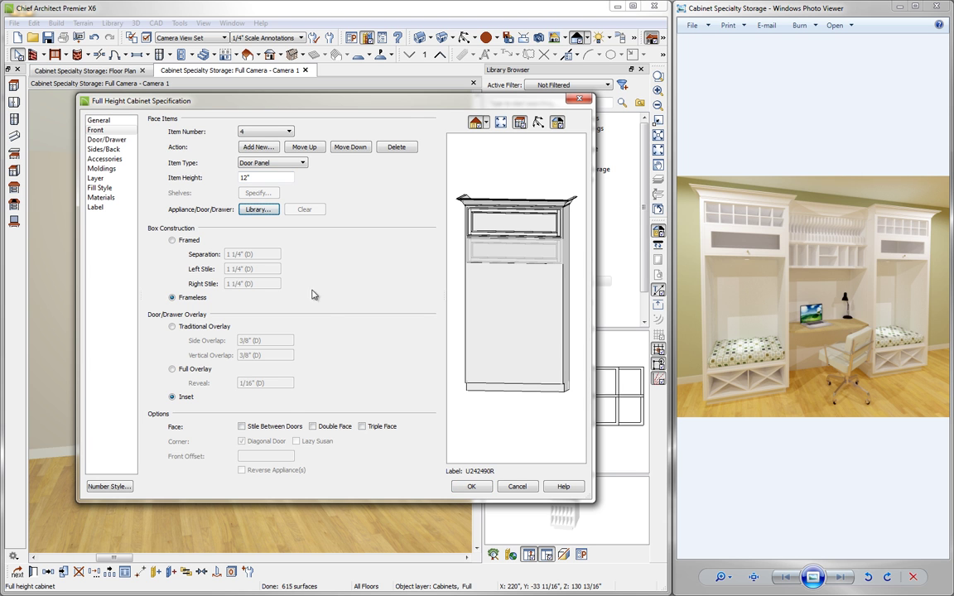
Turn the lower blank area into a door panel
click(510, 311)
click(510, 310)
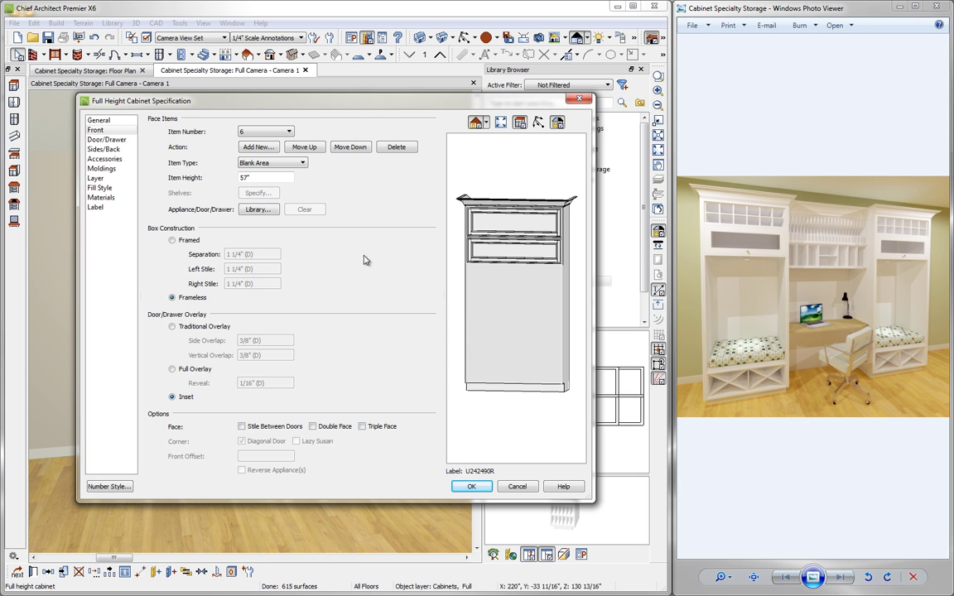
click(254, 163)
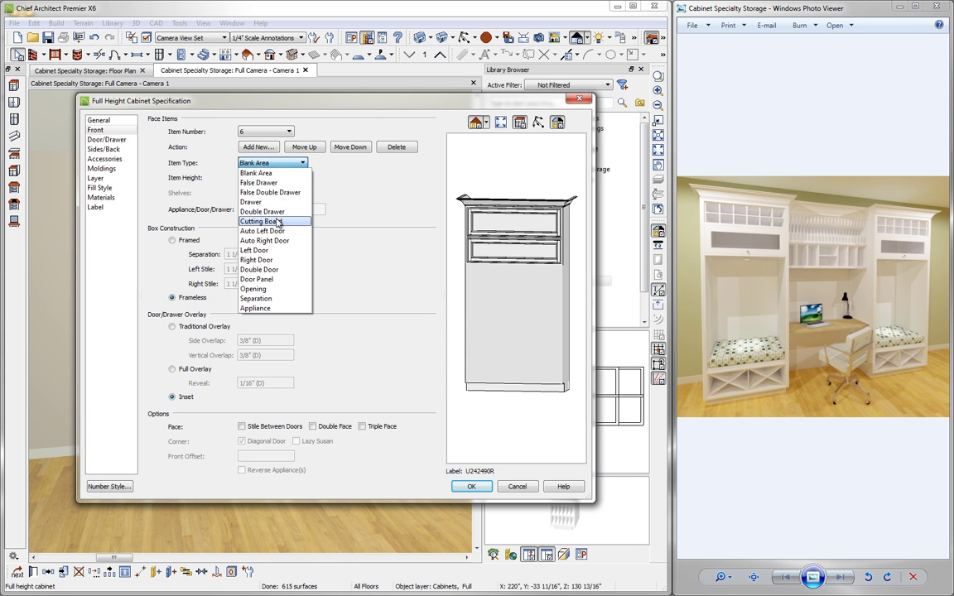
click(277, 280)
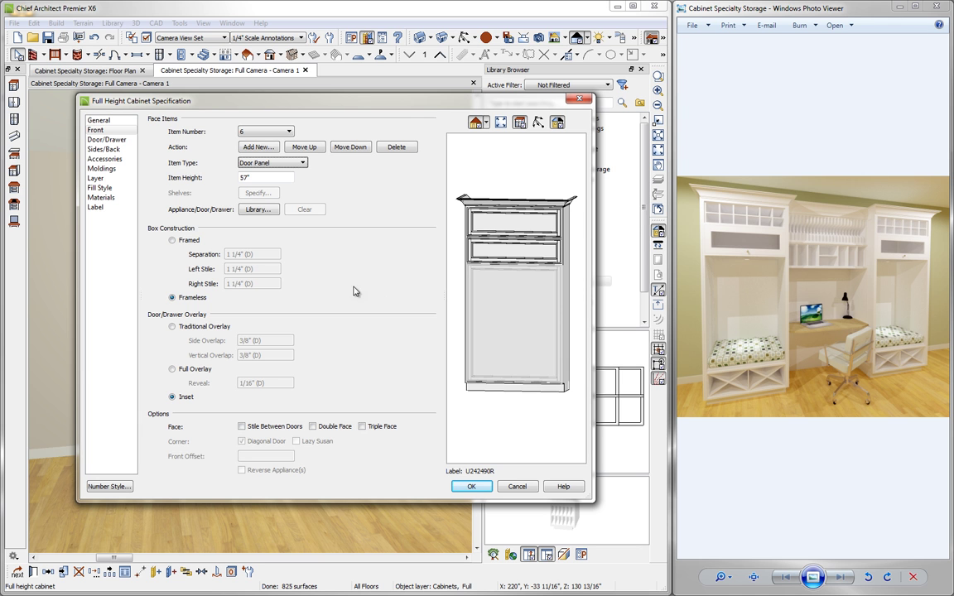
Set the cabinet's toe kick to 28 1/2" high and 18" deep
click(110, 123)
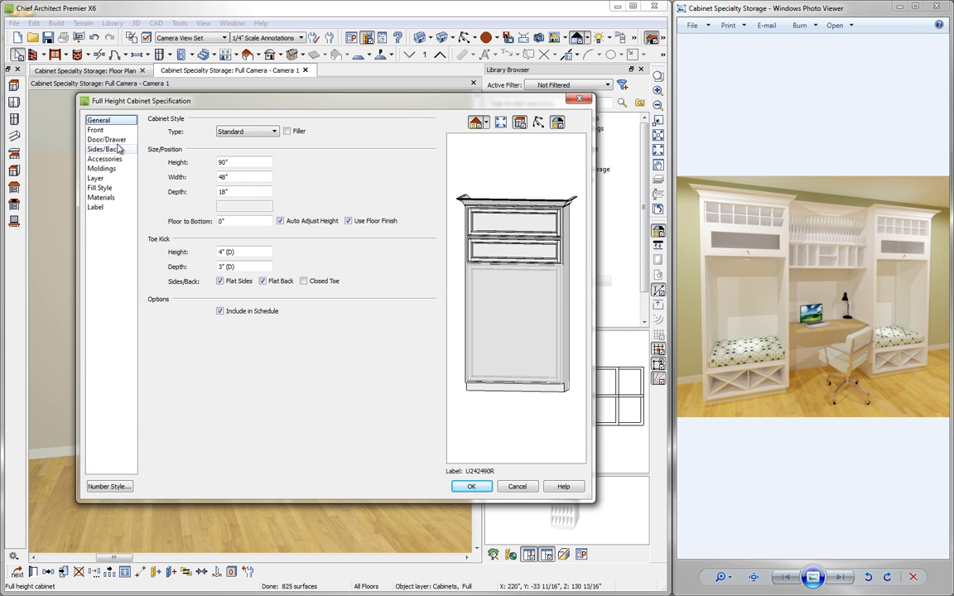
drag(242, 251, 198, 246)
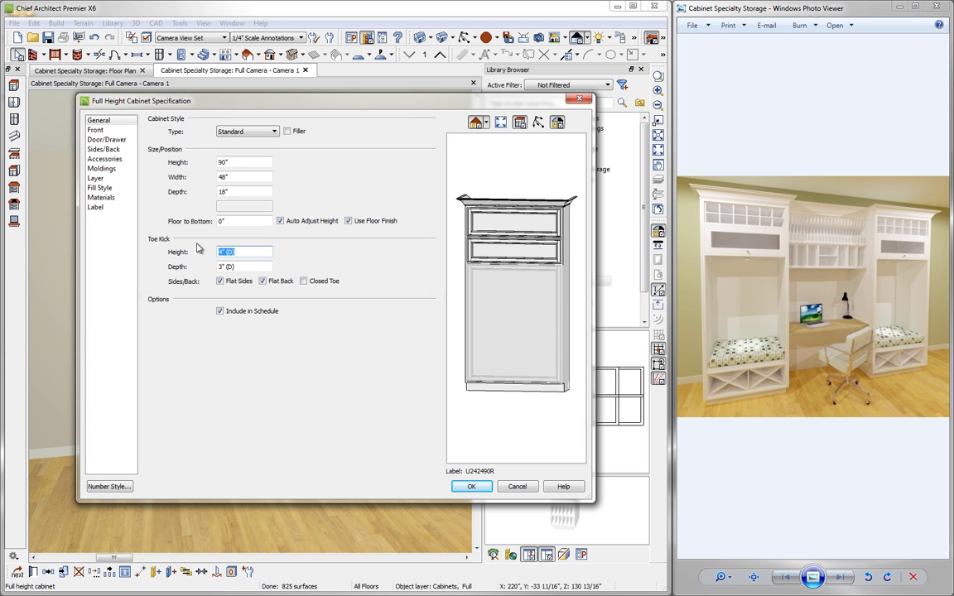
text(28.5)
key(Tab)
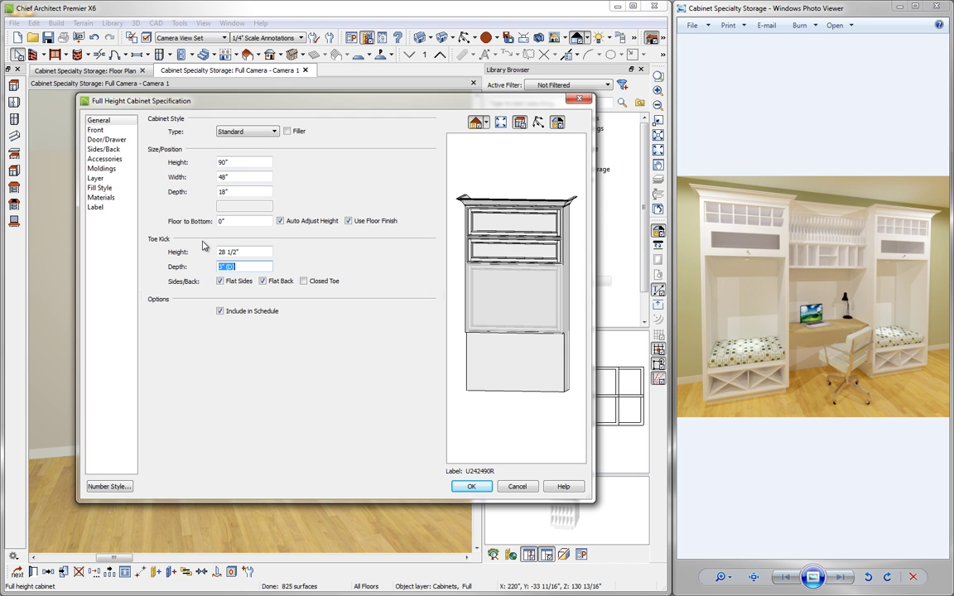
text(18)
key(Tab)
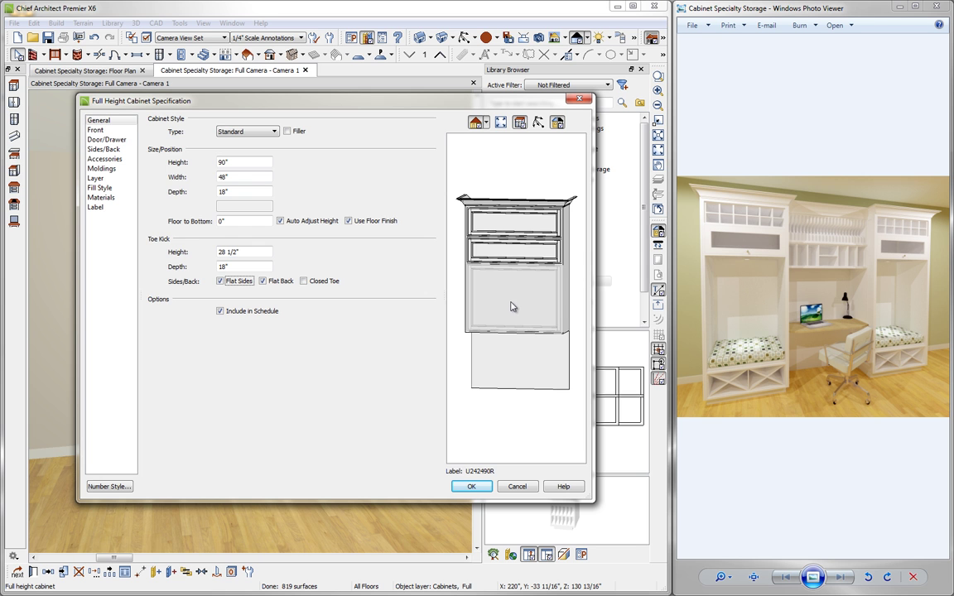
click(507, 263)
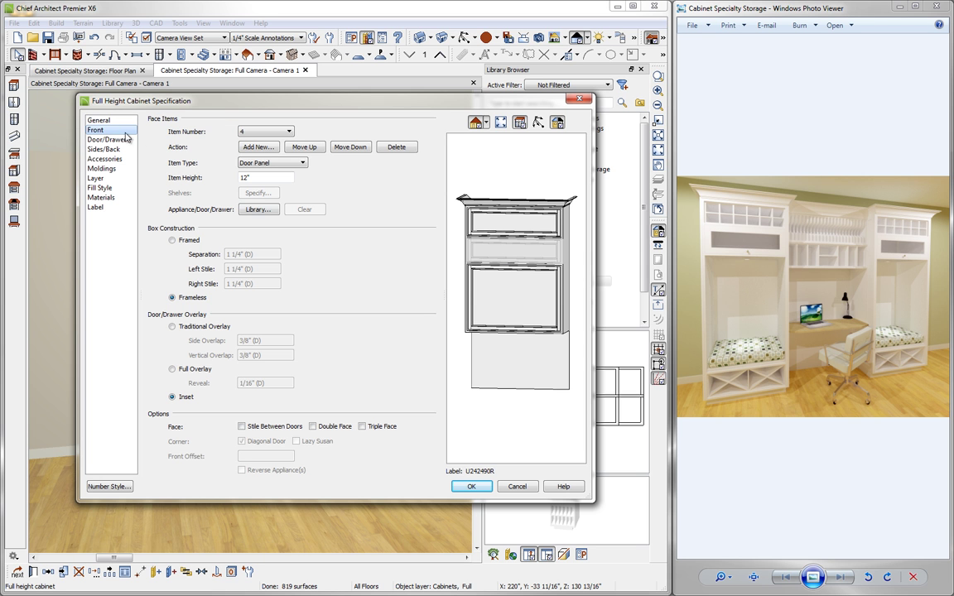
Insert the Deep Shelf from Bonus Catalogs > Cabinet Specialty Storage > Shelves into the lower door panel
click(507, 290)
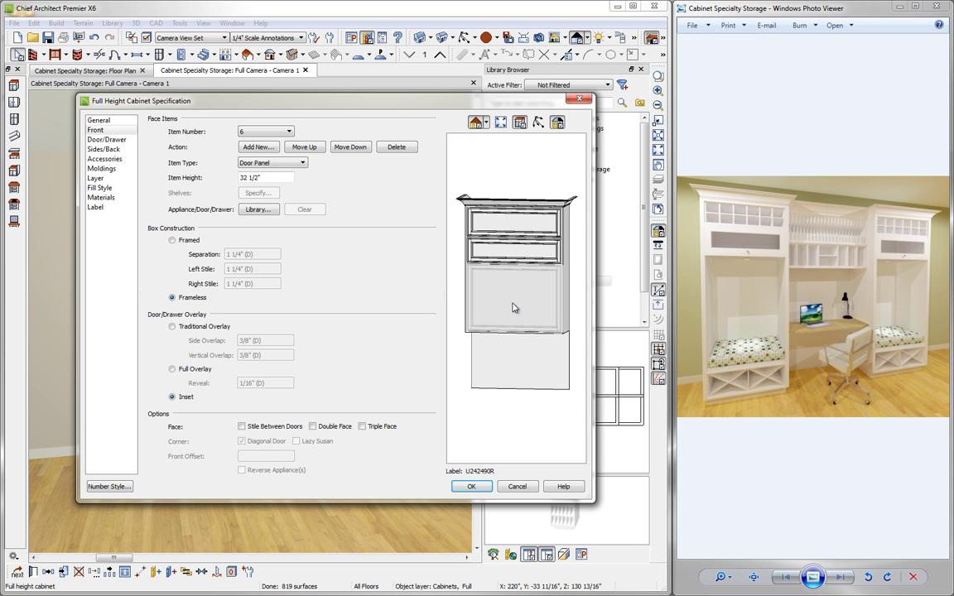
click(255, 211)
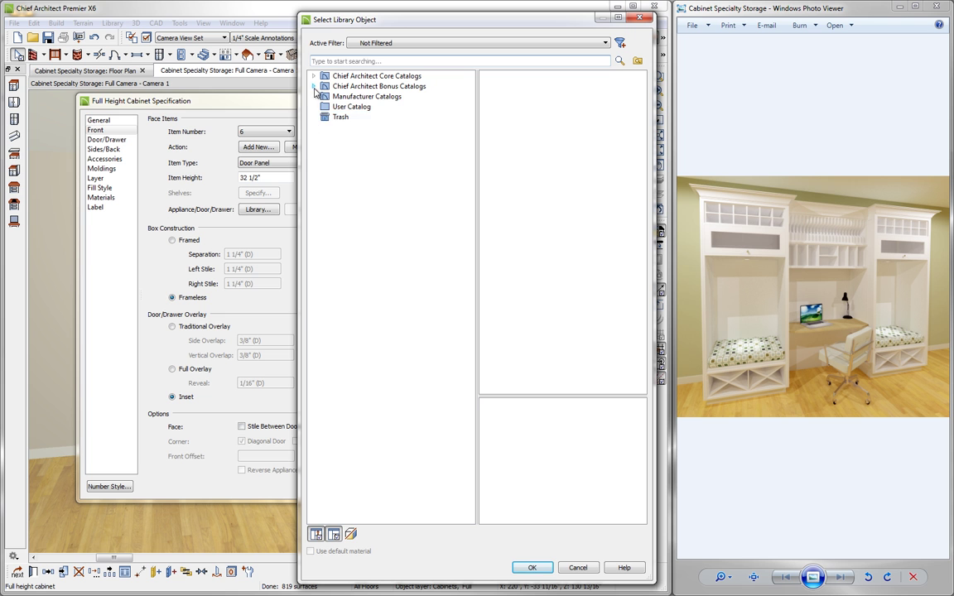
click(314, 86)
click(326, 97)
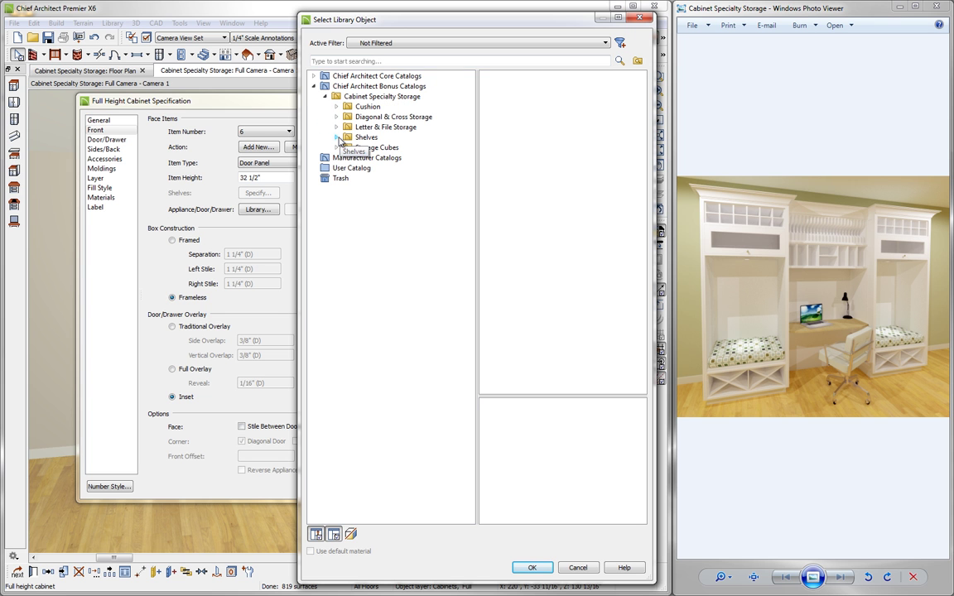
click(337, 137)
click(382, 148)
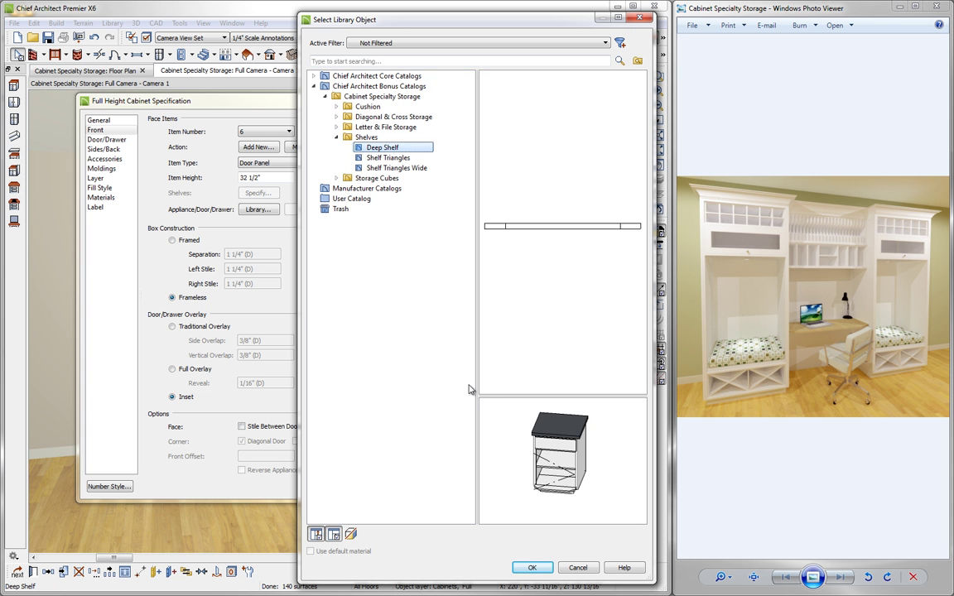
click(527, 568)
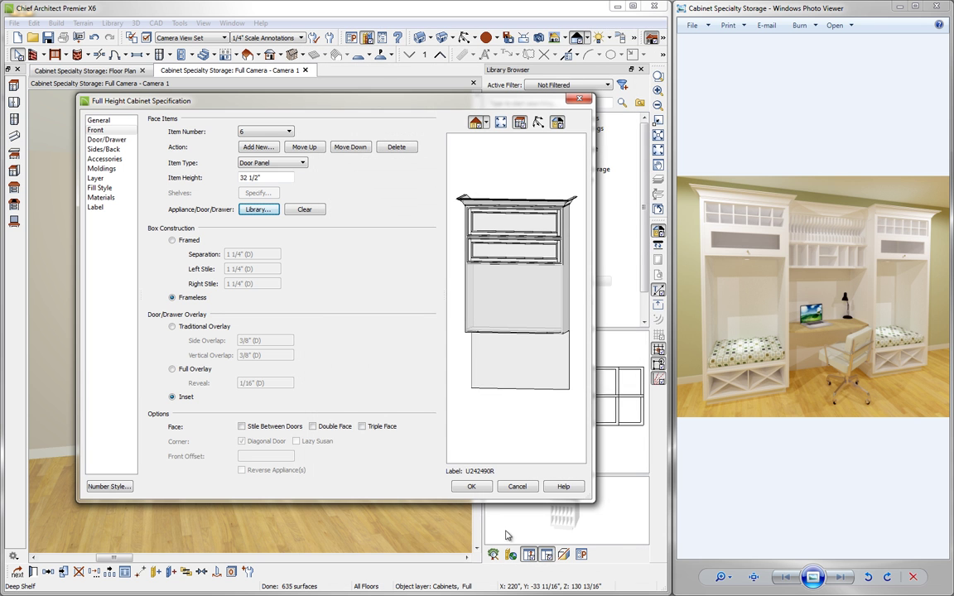
Apply the cabinet changes, then paint the desk shelf with the floor's MP Plank wood material
click(472, 487)
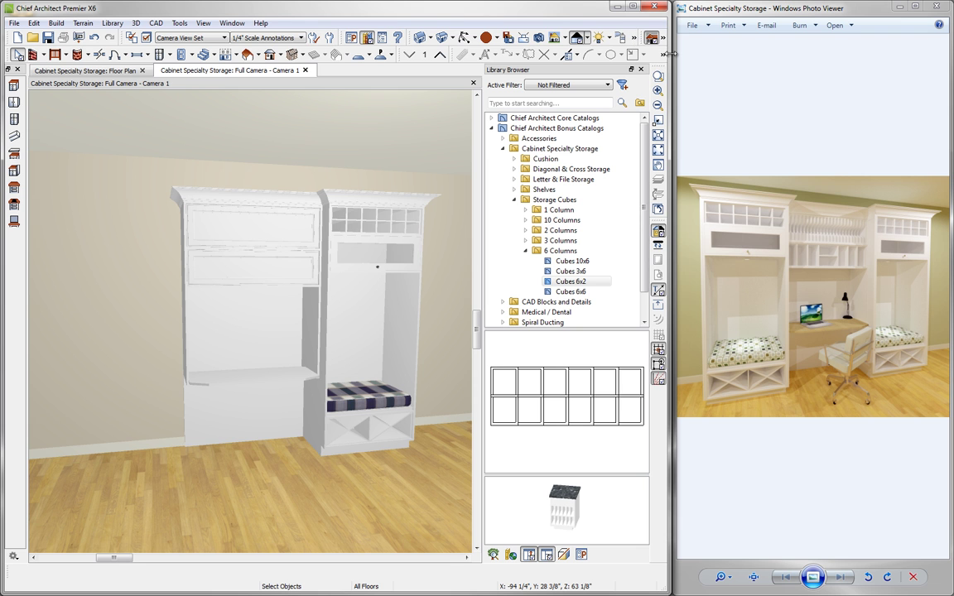
click(635, 38)
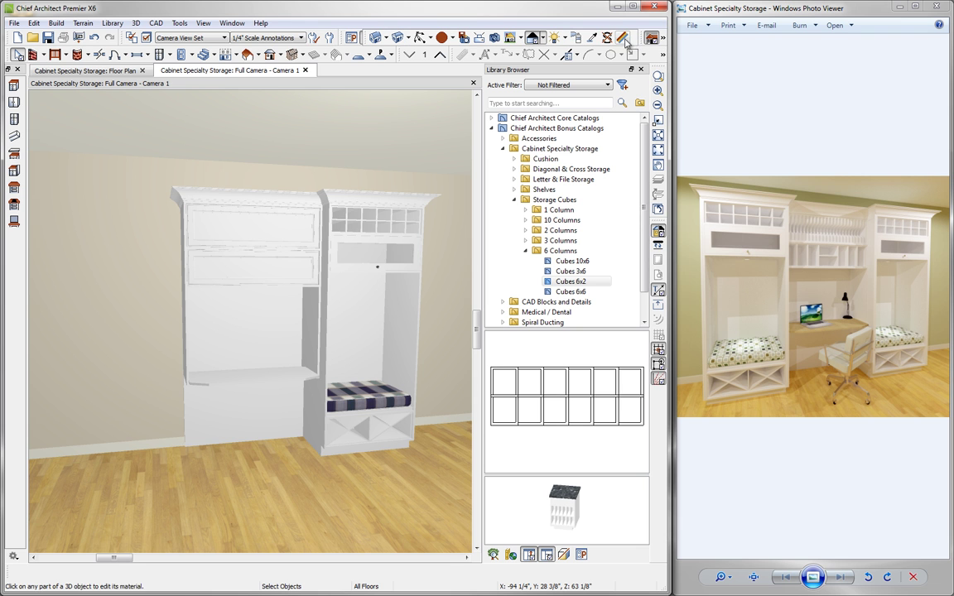
click(592, 39)
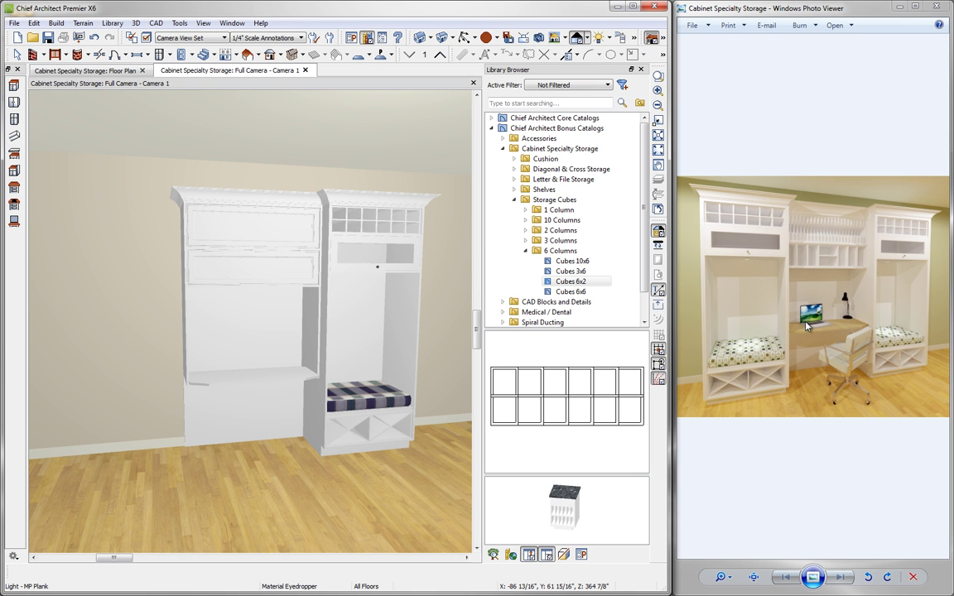
click(305, 497)
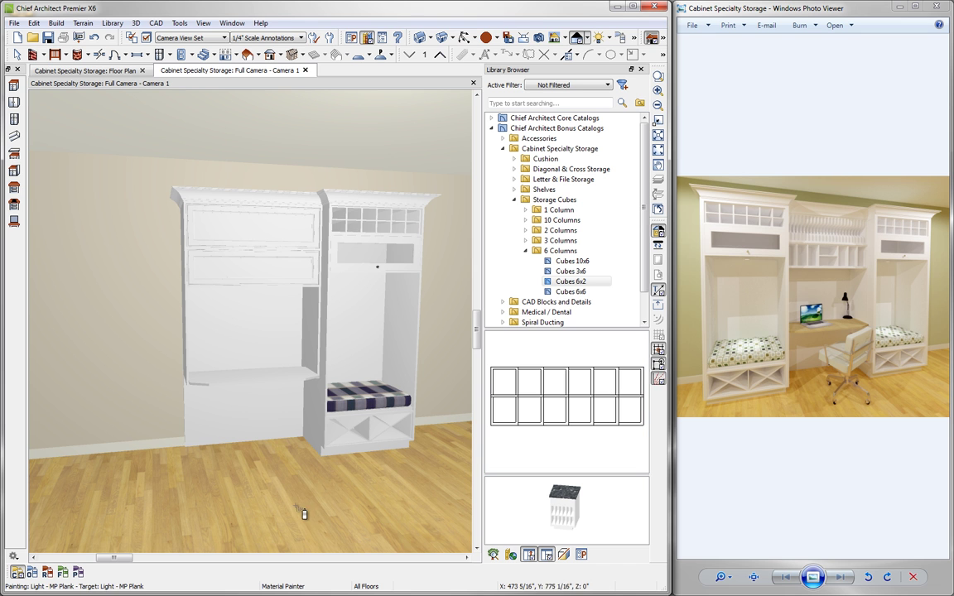
click(274, 379)
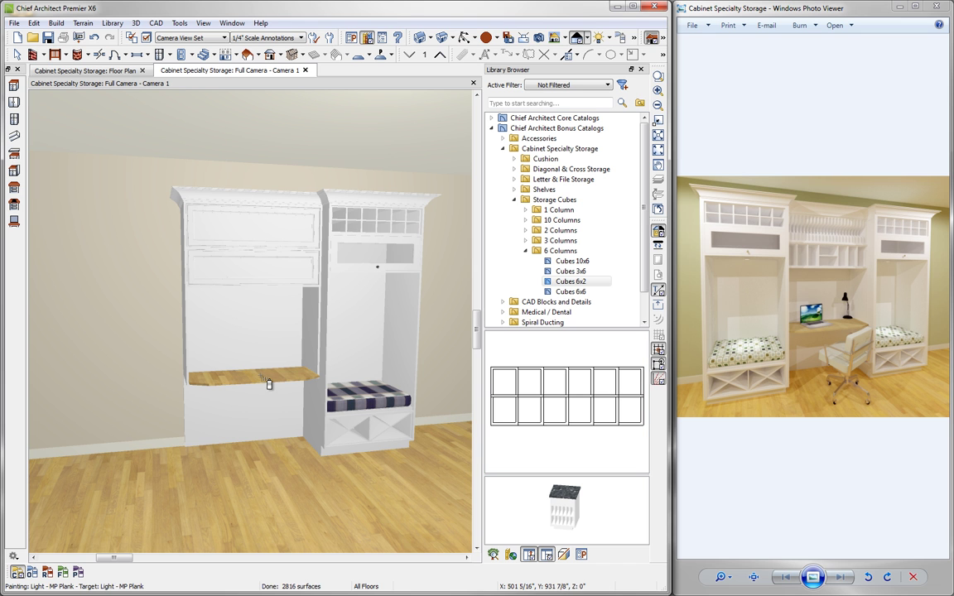
key(space)
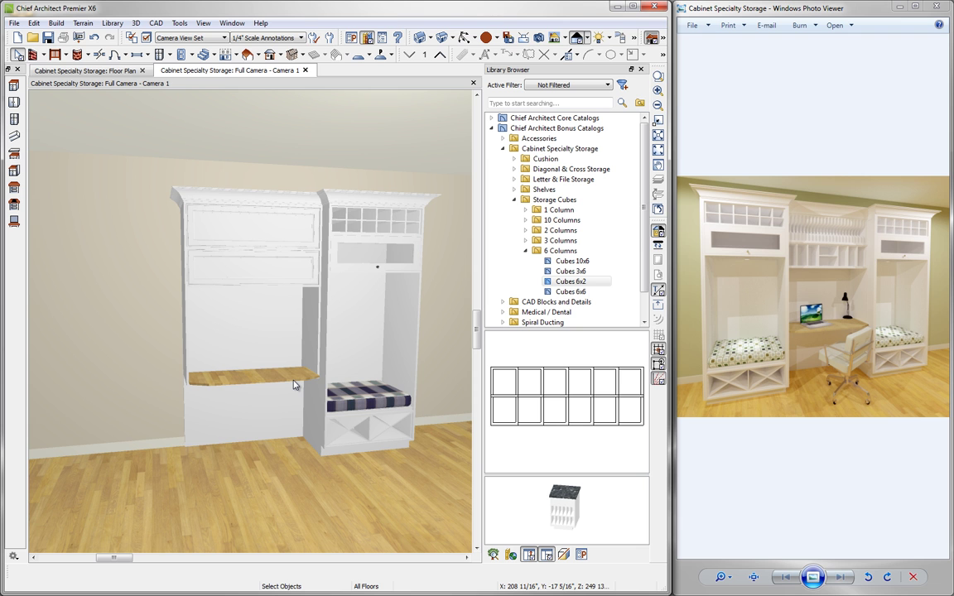
Paste a copy of the cushioned cabinet and slide it against the middle cabinet's left side
click(359, 340)
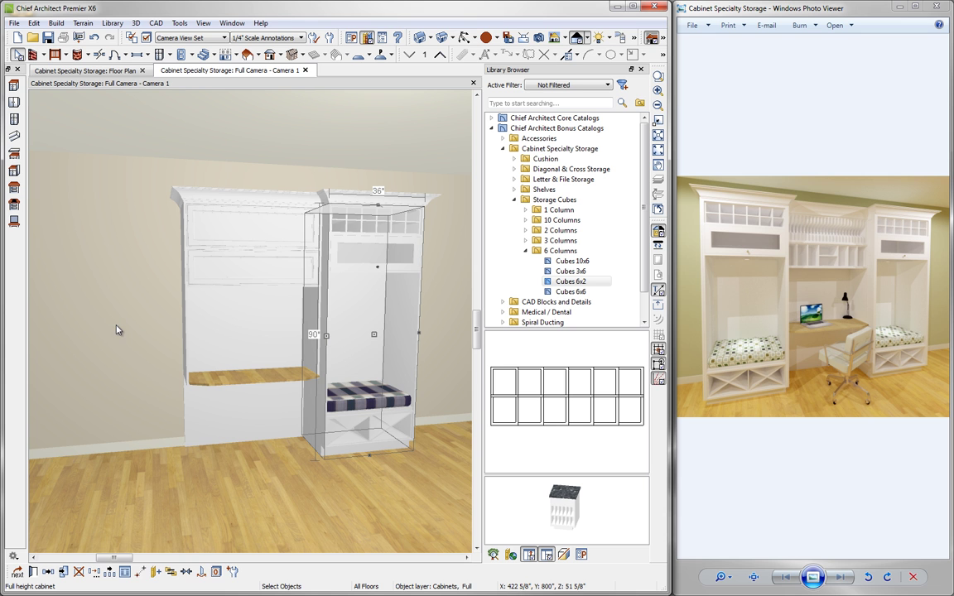
key(ctrl+v)
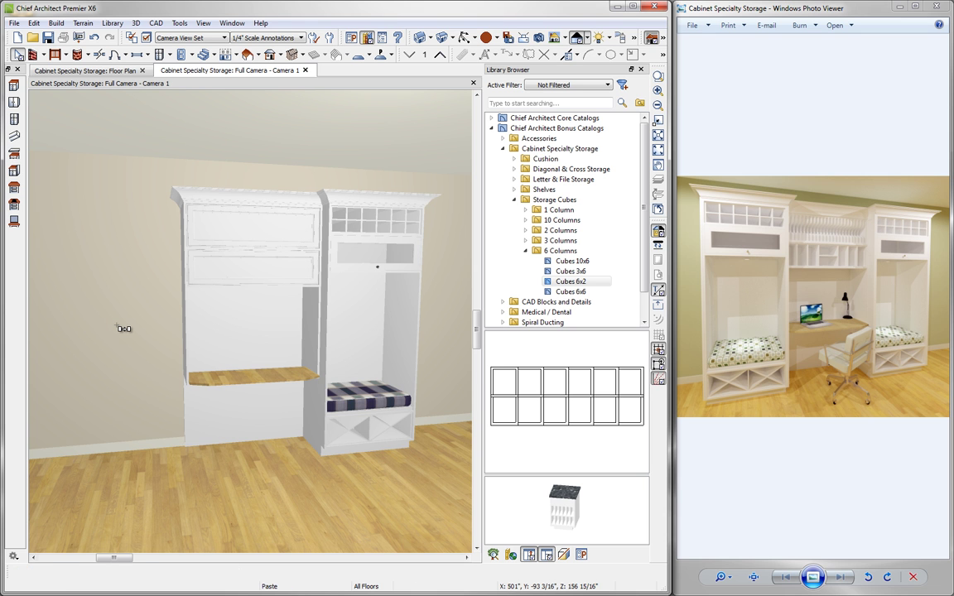
click(116, 329)
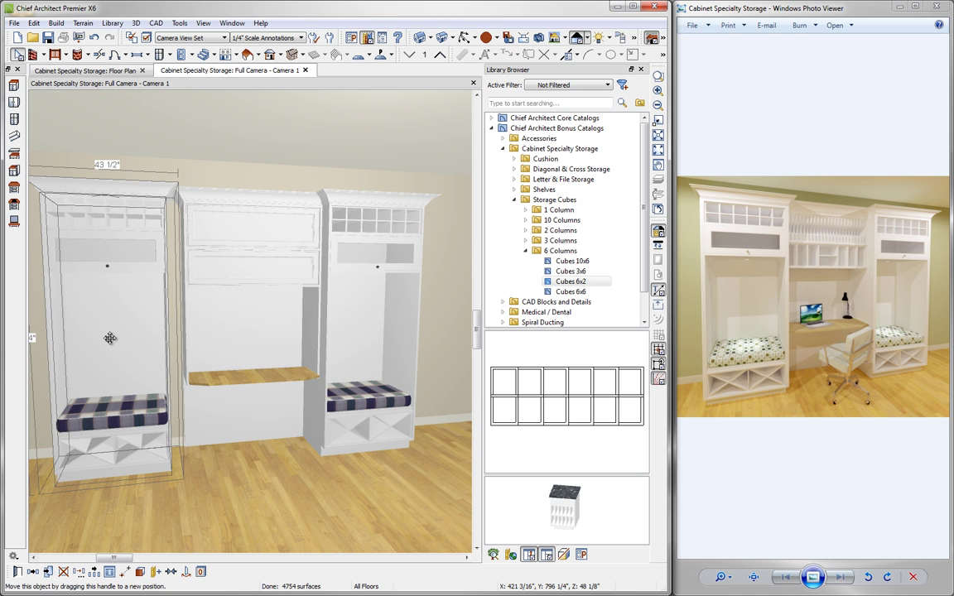
drag(111, 338, 141, 342)
key(Escape)
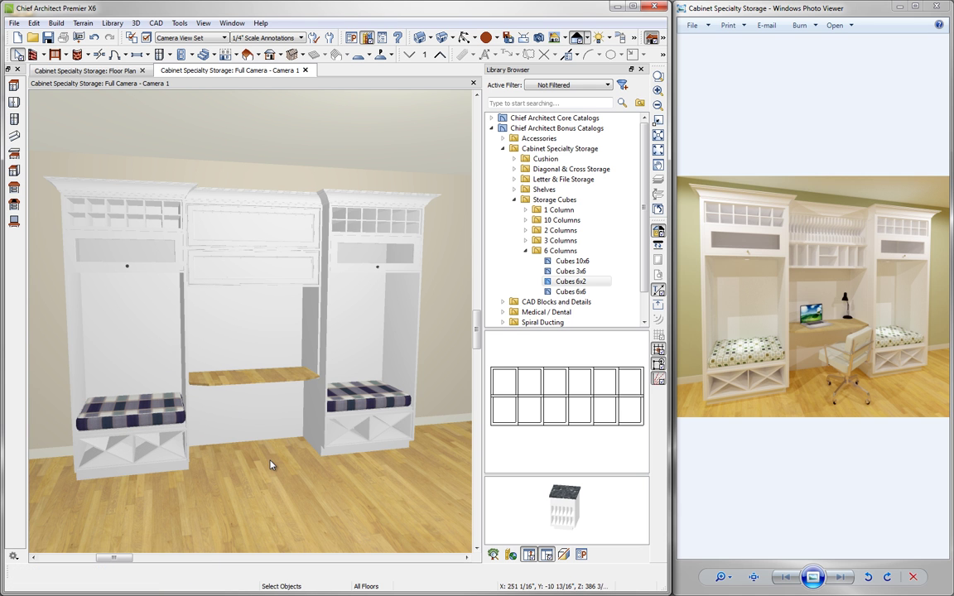
Insert Spacer File Storage Wide into face item 2 of the middle cabinet
double_click(275, 265)
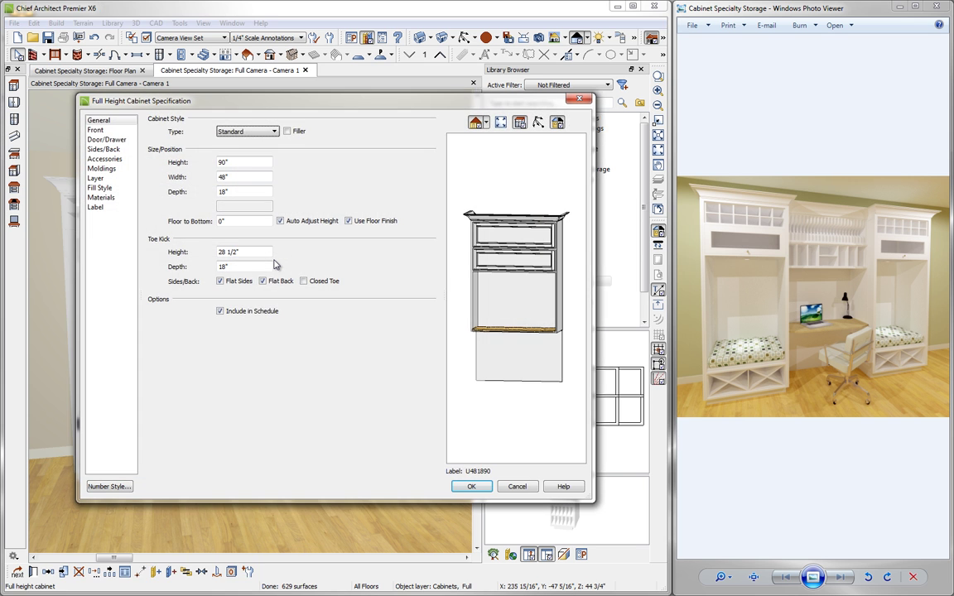
click(514, 237)
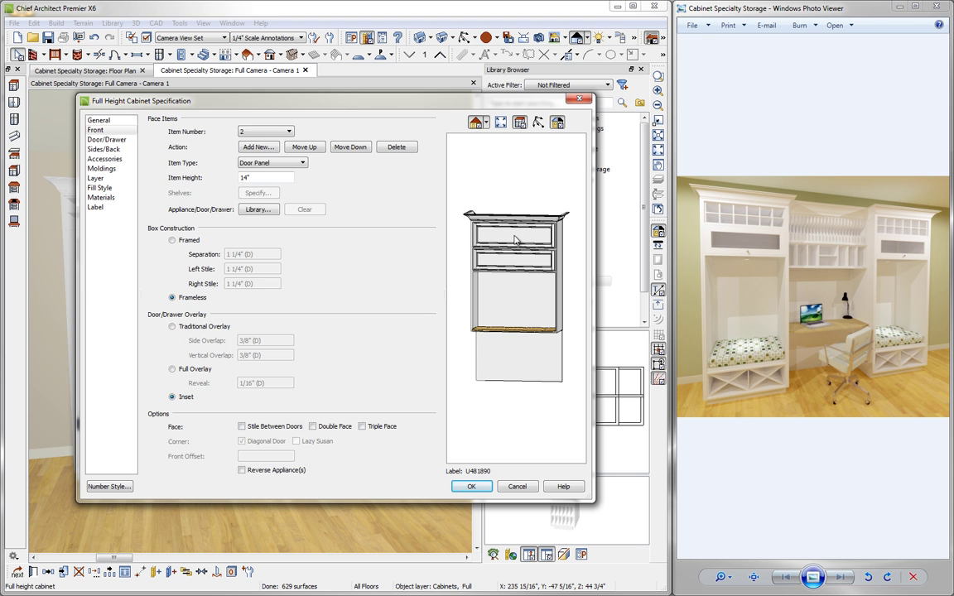
click(257, 209)
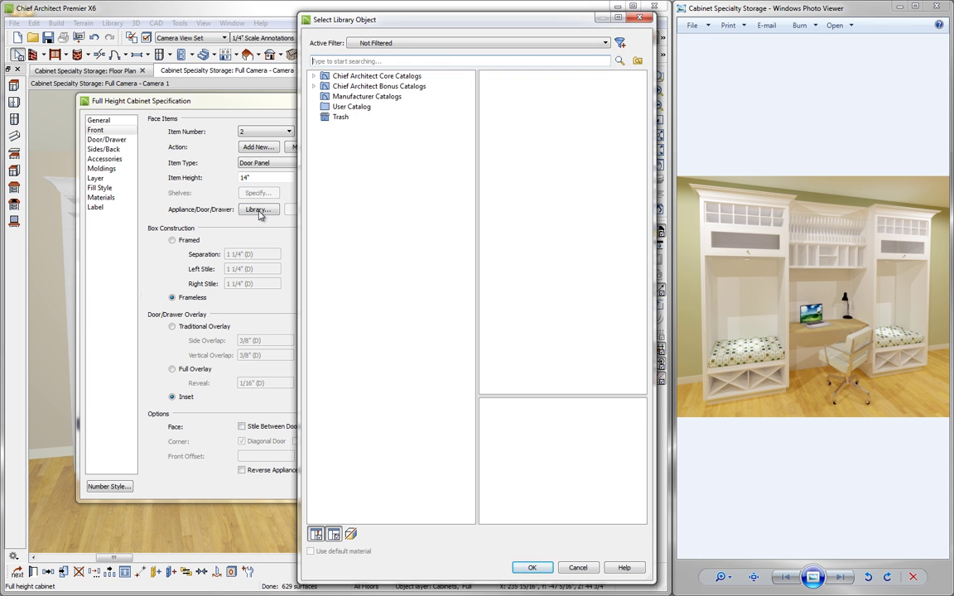
click(313, 86)
click(324, 97)
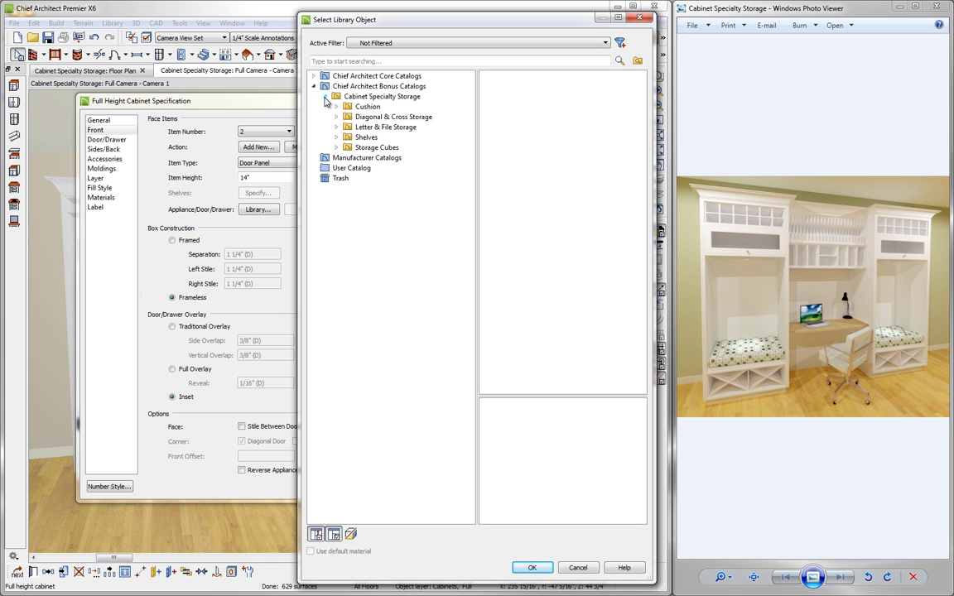
click(336, 127)
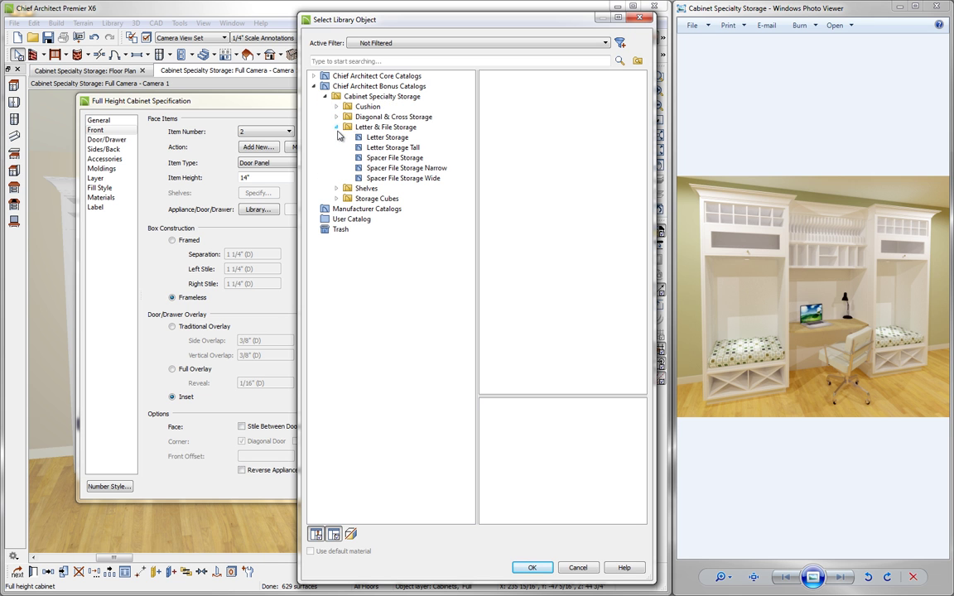
click(402, 179)
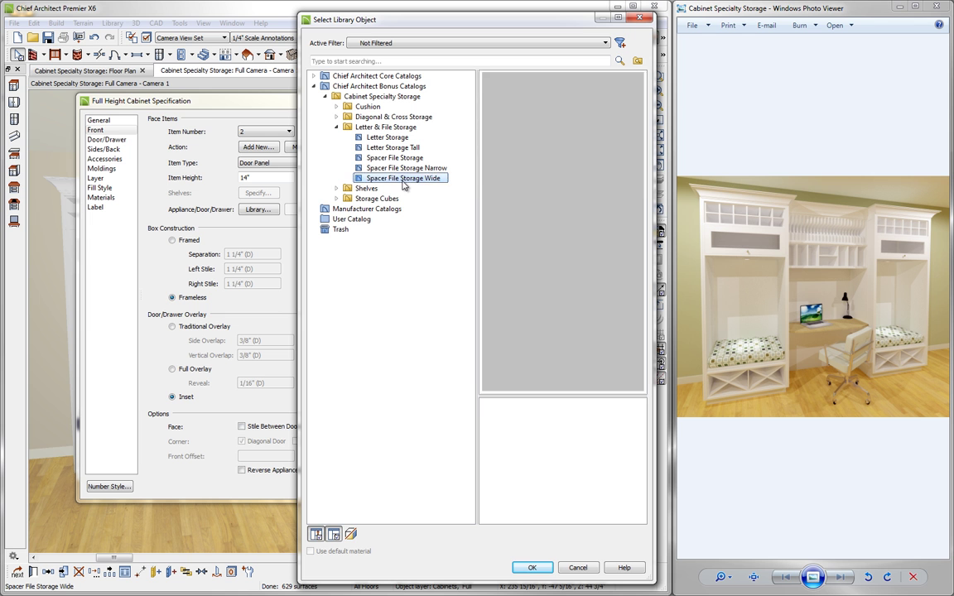
click(531, 567)
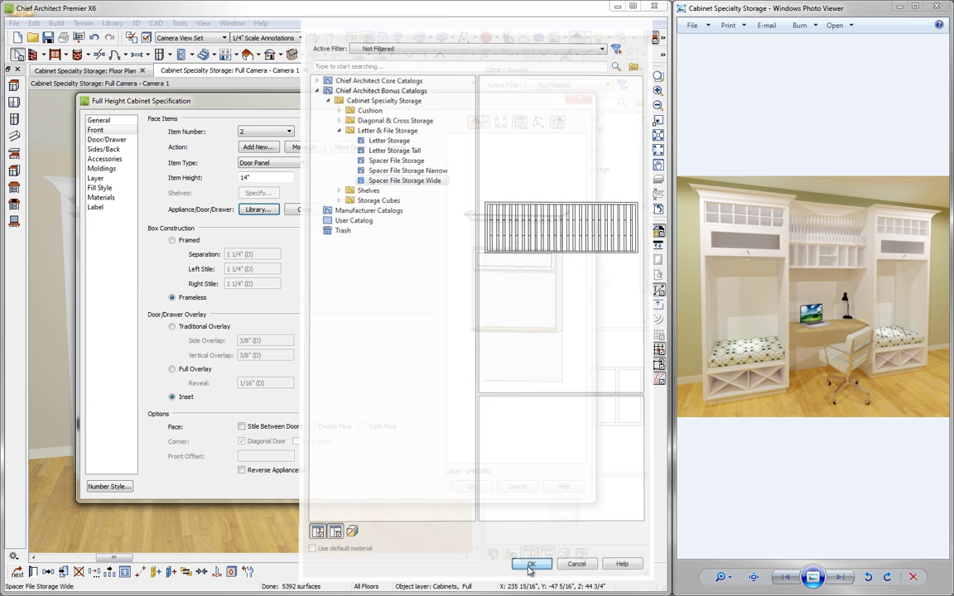
Insert Letter Storage Tall into face item 4, apply the changes, and show the floor plan
click(505, 264)
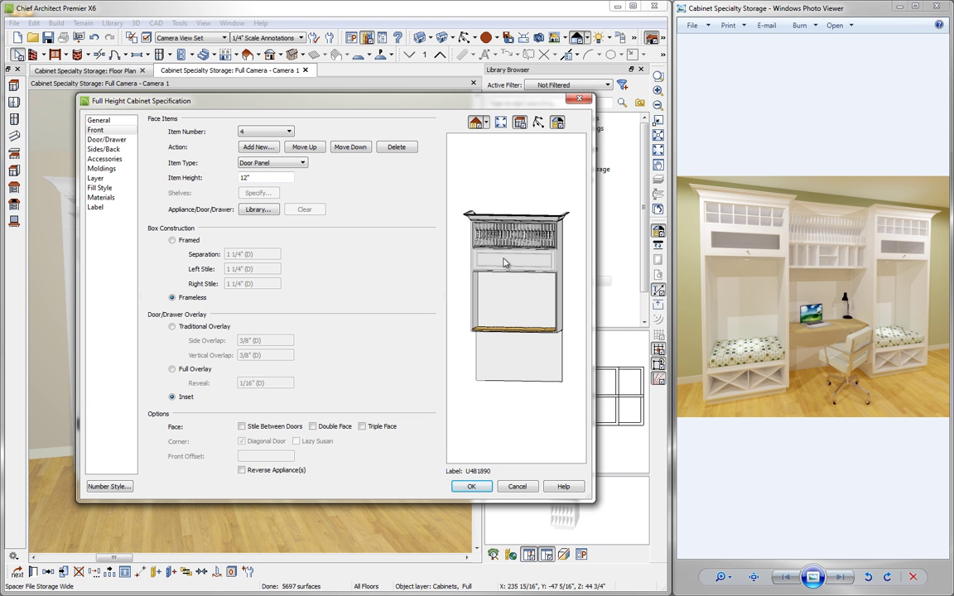
click(258, 210)
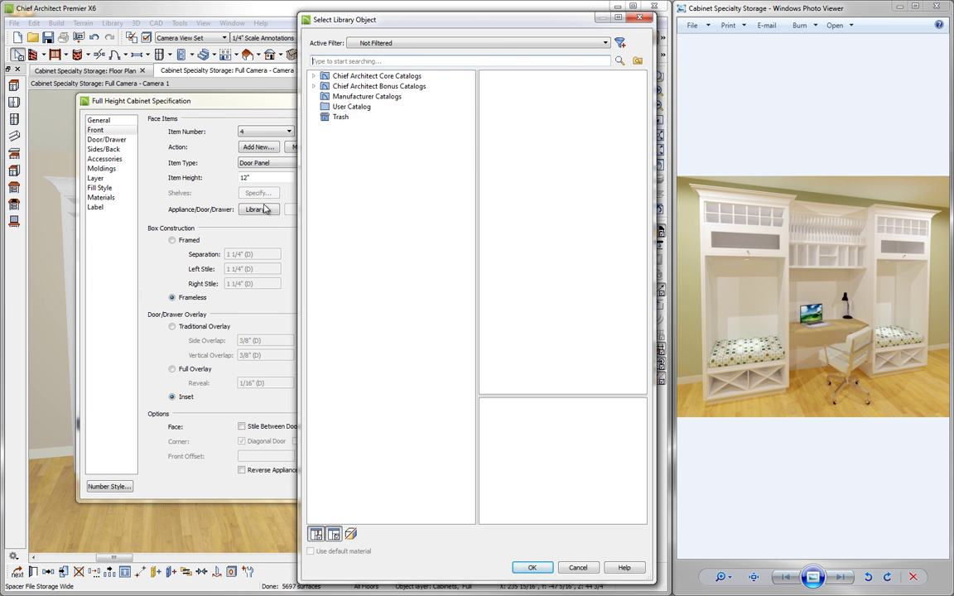
click(314, 86)
click(325, 97)
click(337, 127)
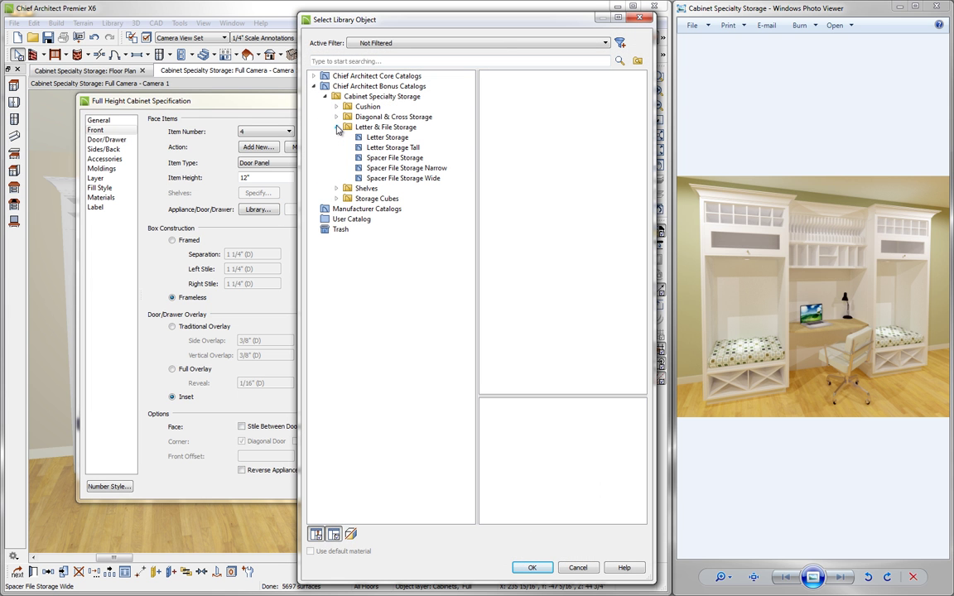
click(356, 147)
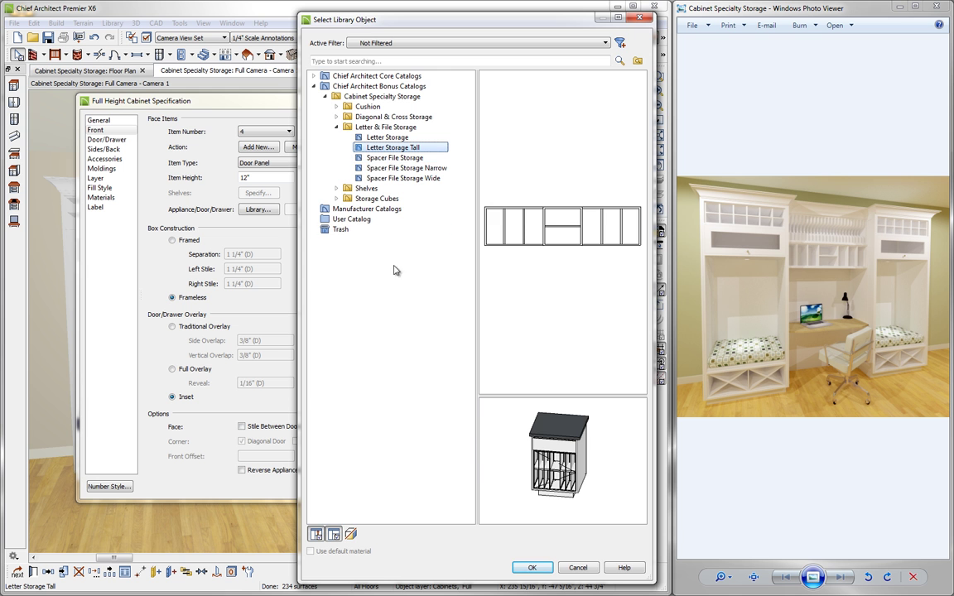
click(532, 567)
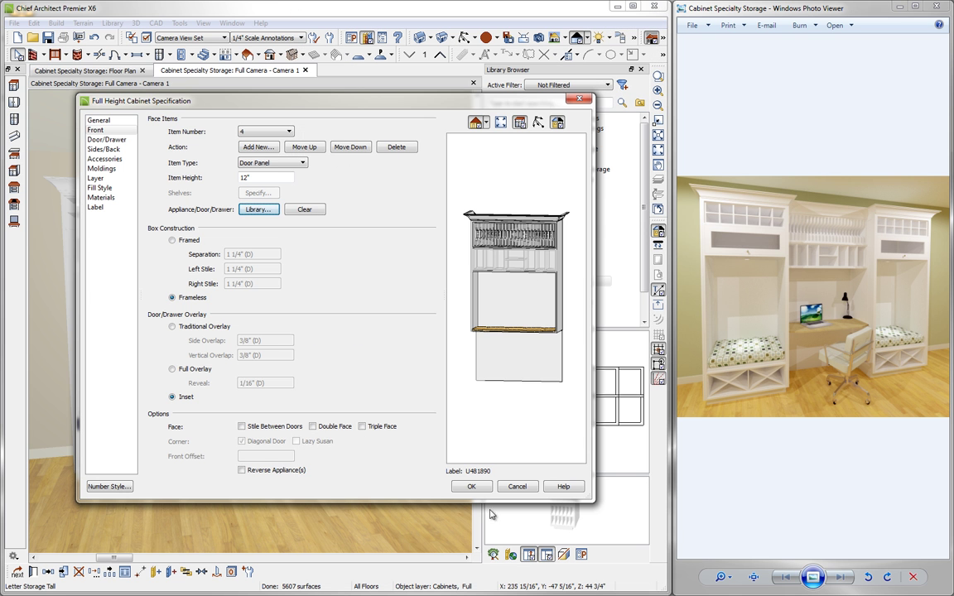
click(473, 487)
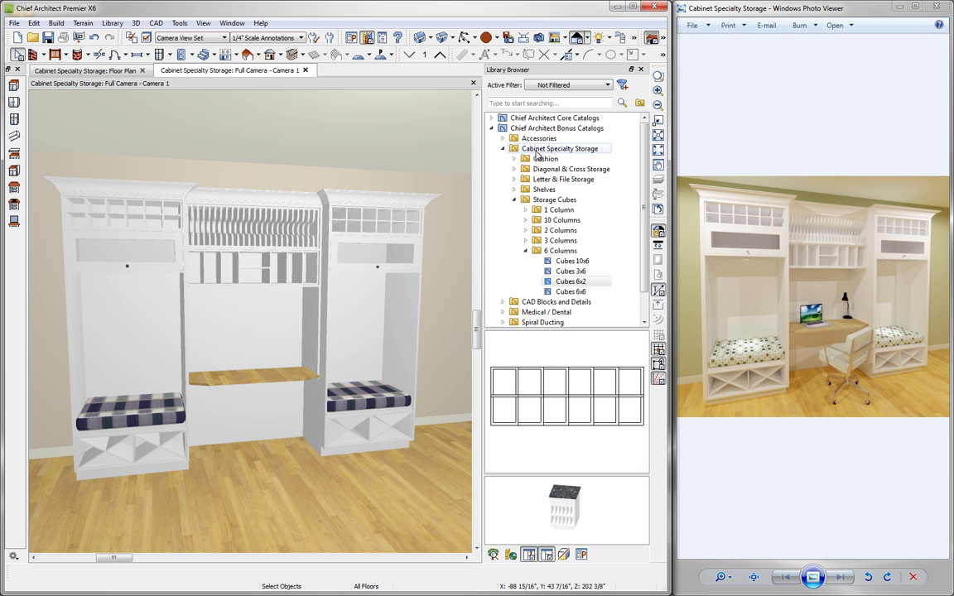
double_click(538, 138)
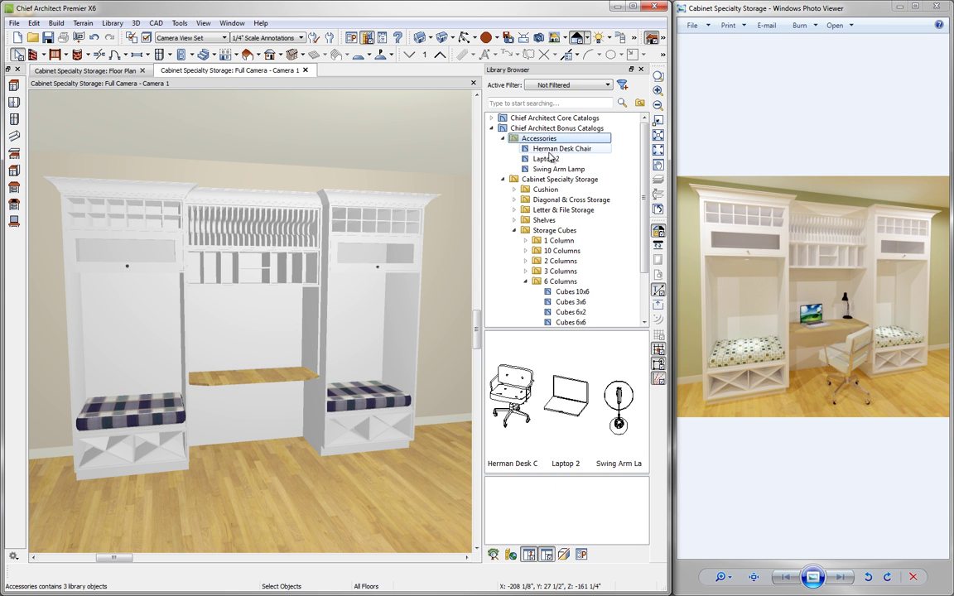
click(112, 72)
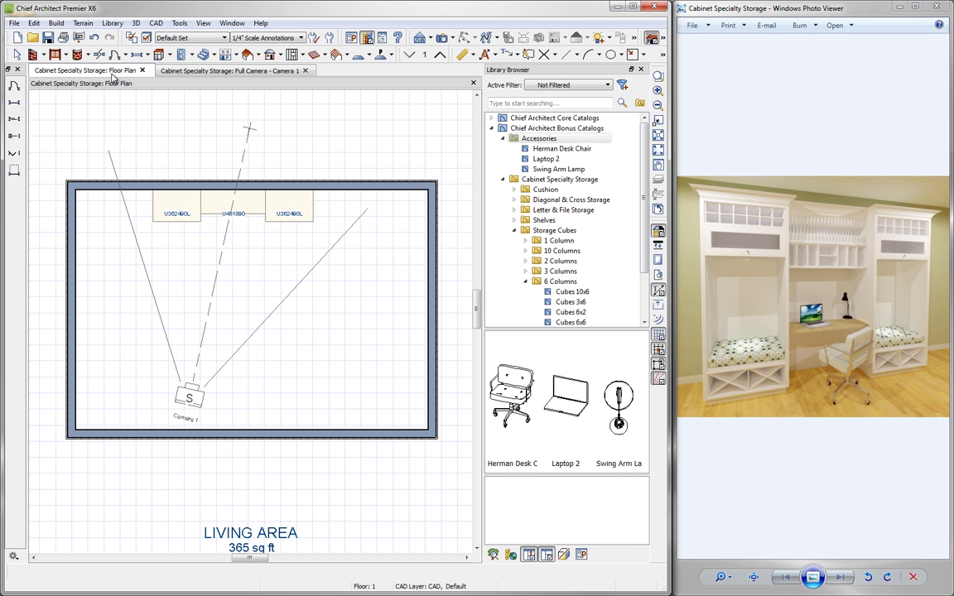
Place the Herman Desk Chair in front of the middle desk, angled and pulled closer
key(ctrl+Tab)
click(112, 72)
click(556, 149)
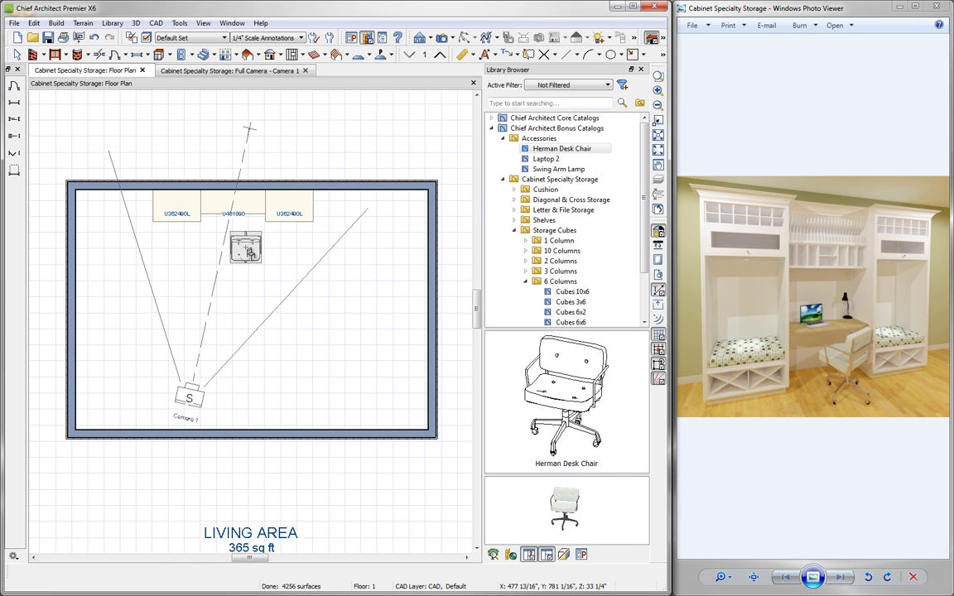
click(245, 253)
click(245, 254)
drag(245, 234, 207, 191)
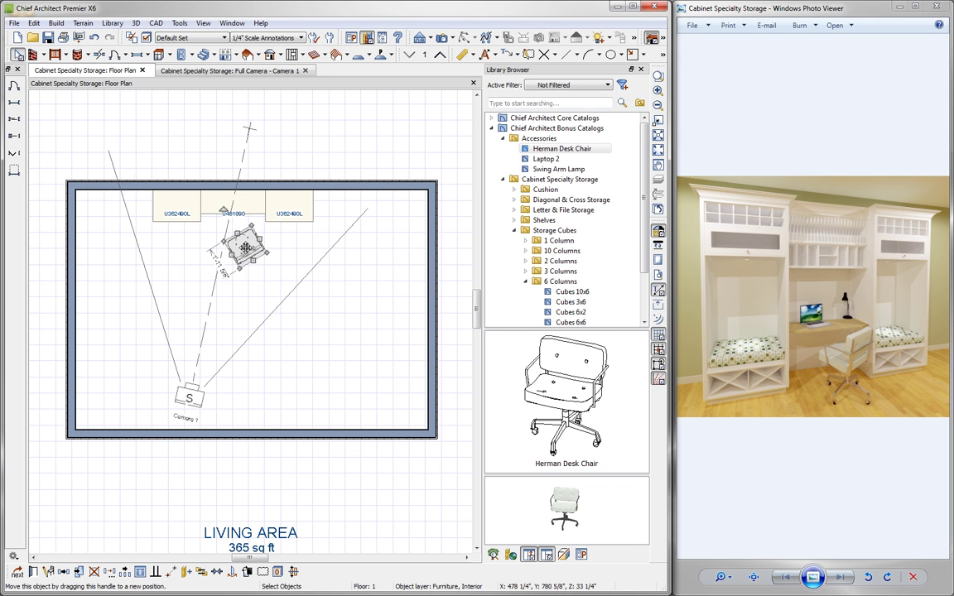
mouse_move(245, 246)
mouse_down()
mouse_move(248, 222)
mouse_move(243, 228)
mouse_up()
click(268, 261)
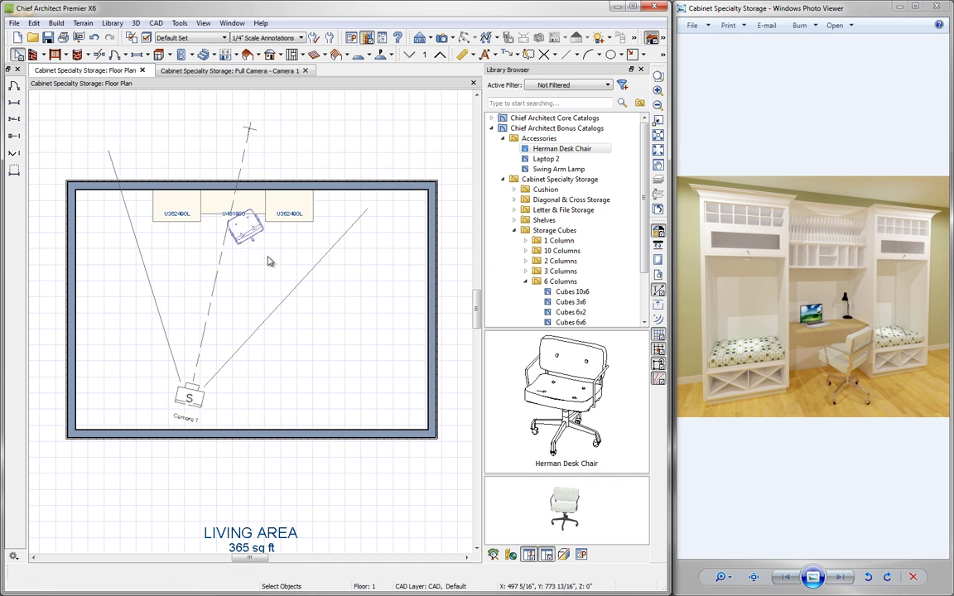
Place Laptop 2 on the desk and rotate it to -15°
click(545, 158)
click(257, 208)
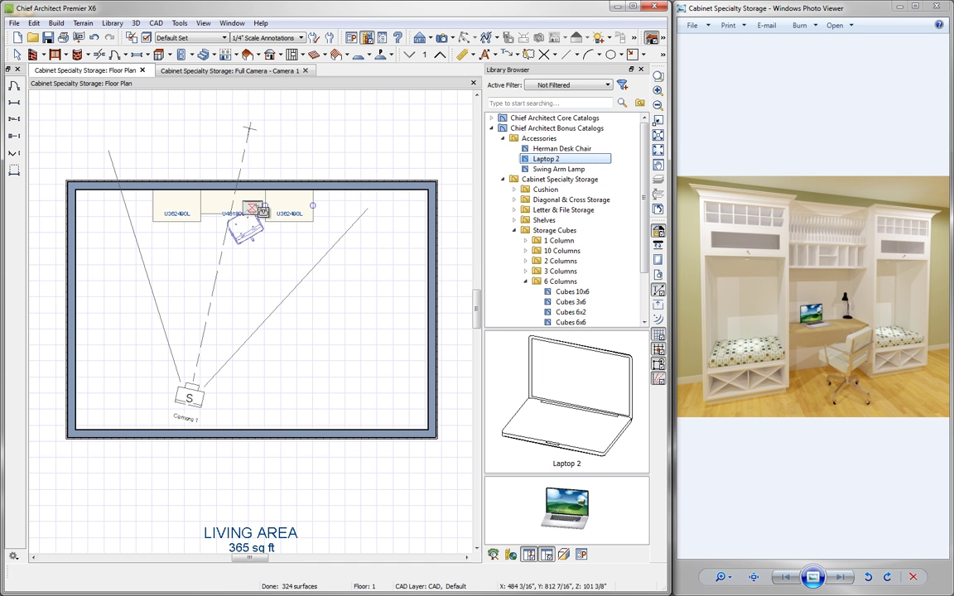
key(Escape)
click(223, 209)
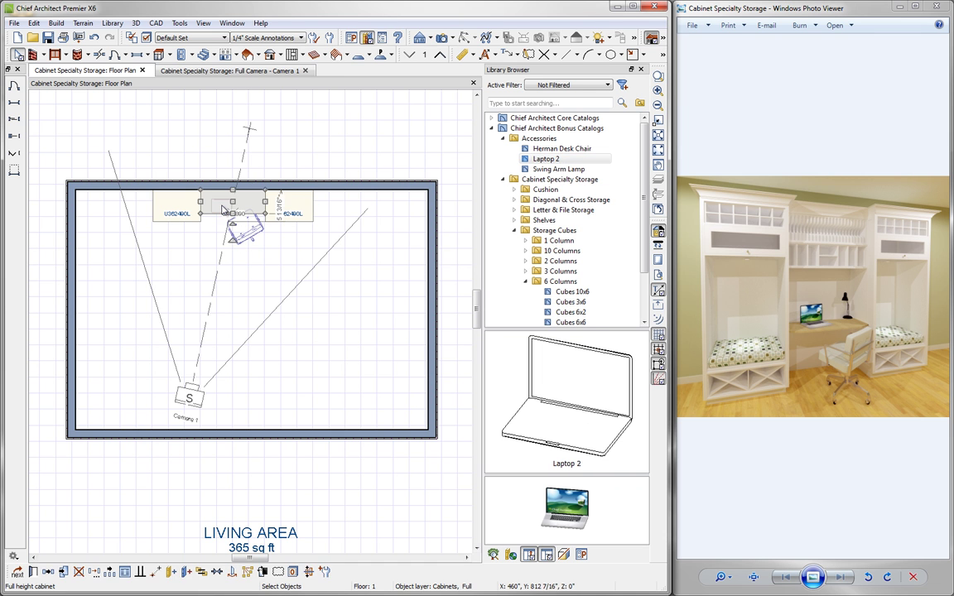
click(224, 208)
scroll(223, 209, up, 5)
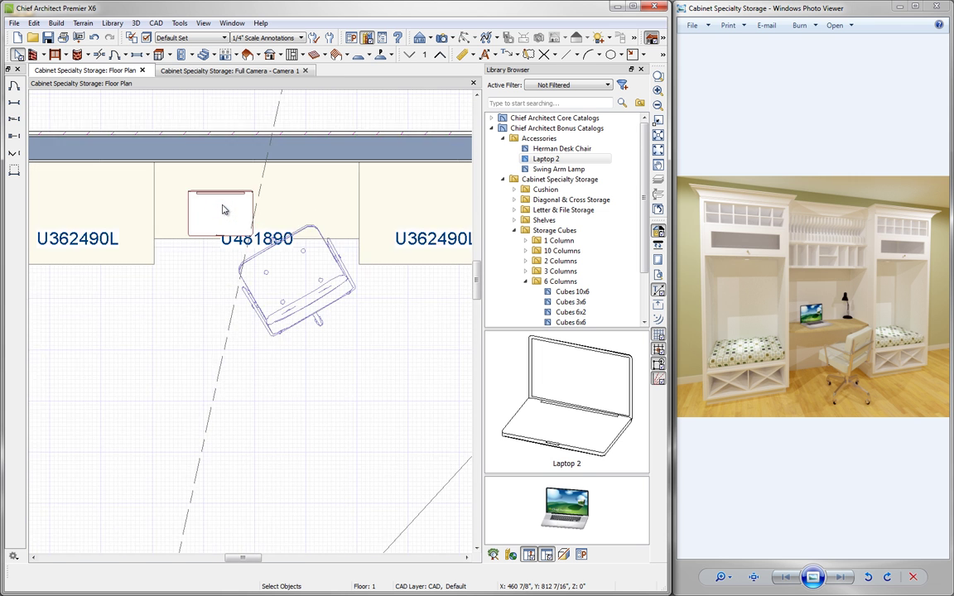
click(223, 209)
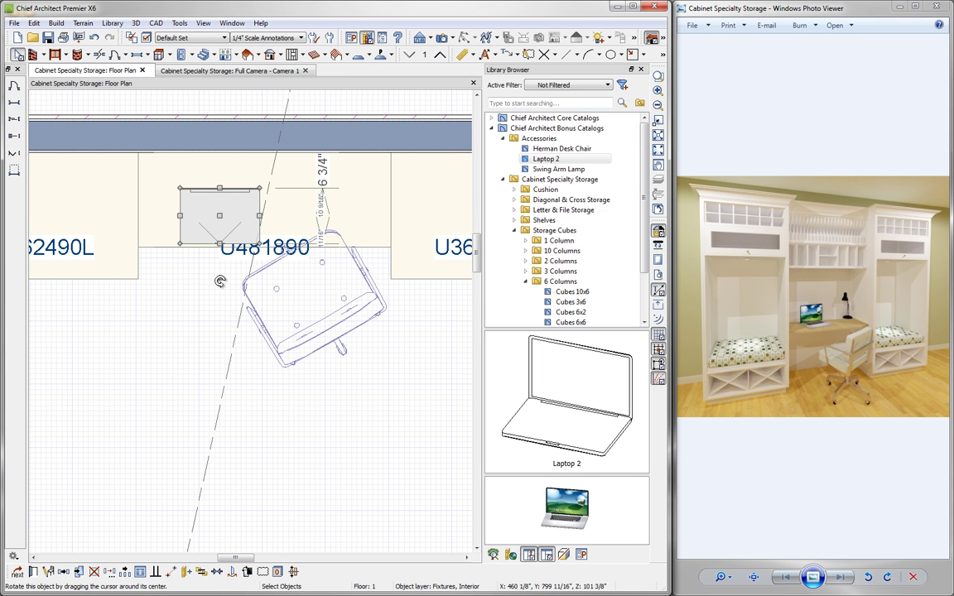
drag(219, 277, 239, 279)
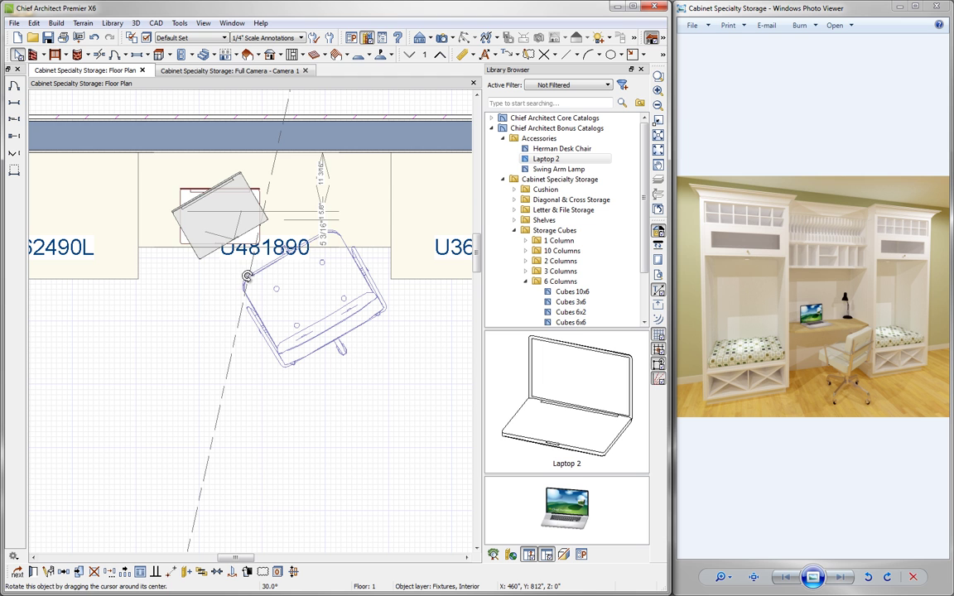
click(220, 217)
drag(250, 269, 238, 248)
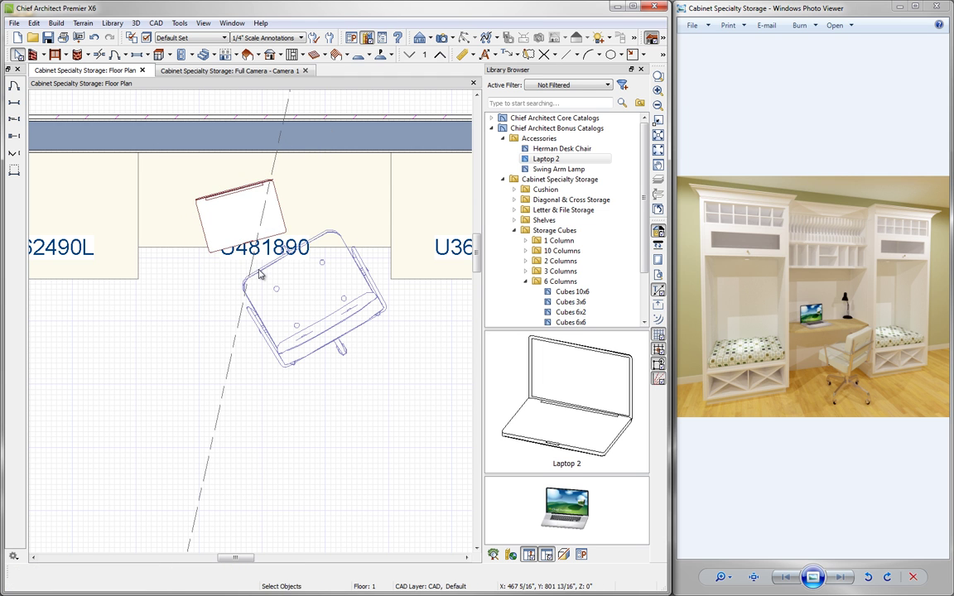
Place the Swing Arm Lamp on the desk's right side and rotate it diagonally
click(559, 169)
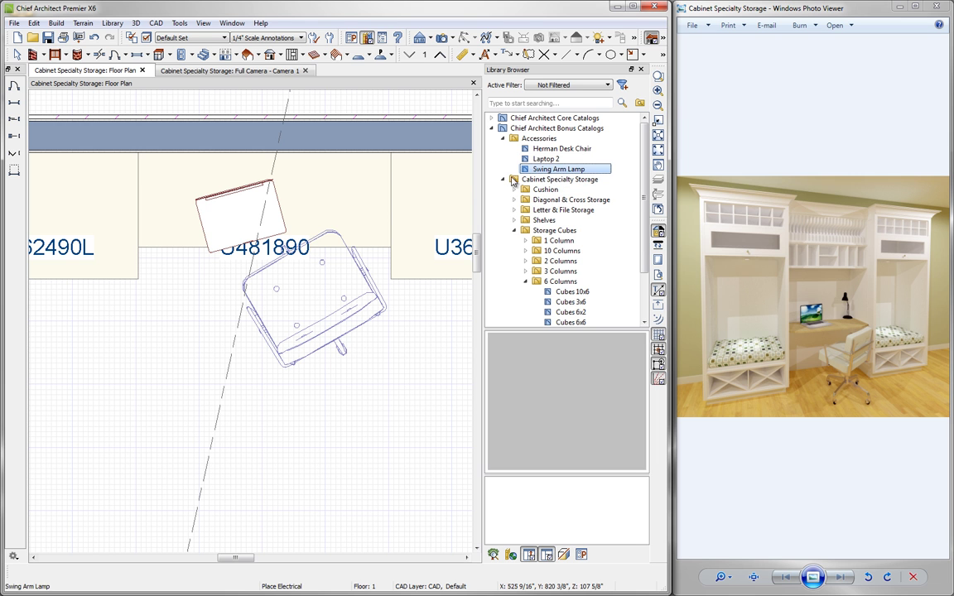
click(353, 189)
click(355, 192)
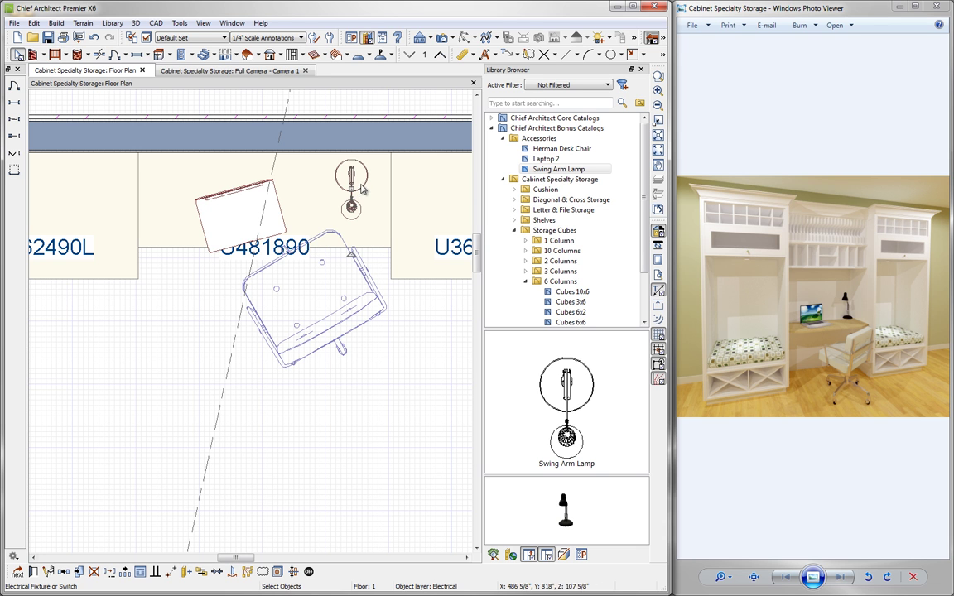
drag(352, 254, 360, 190)
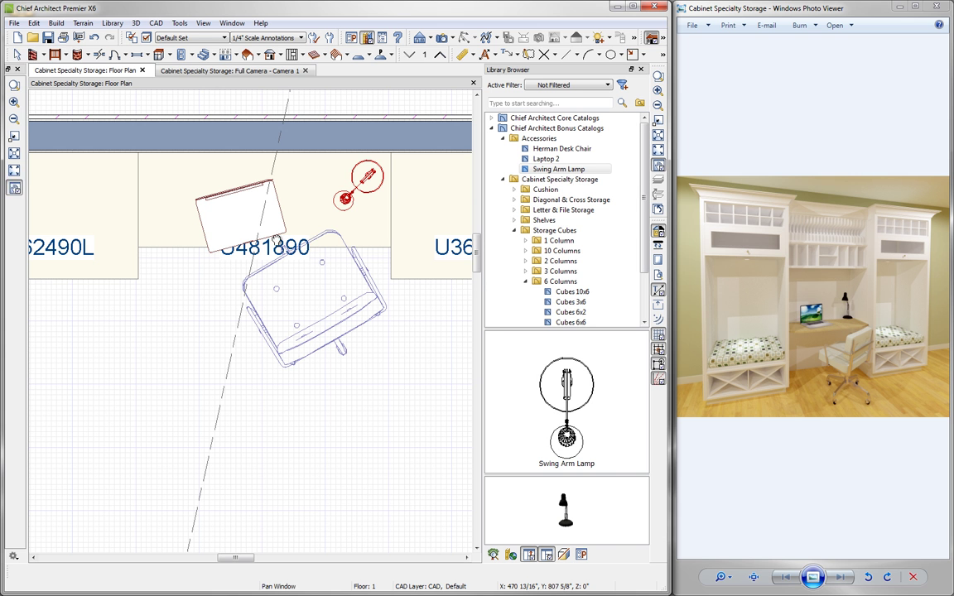
scroll(249, 249, down, 4)
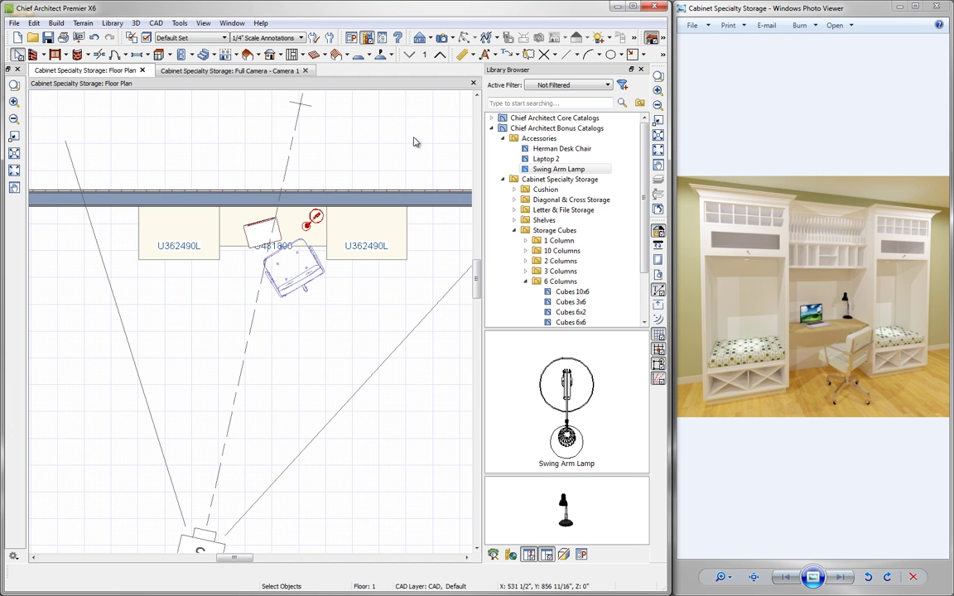
Create a wall elevation view of the storage wall
click(430, 39)
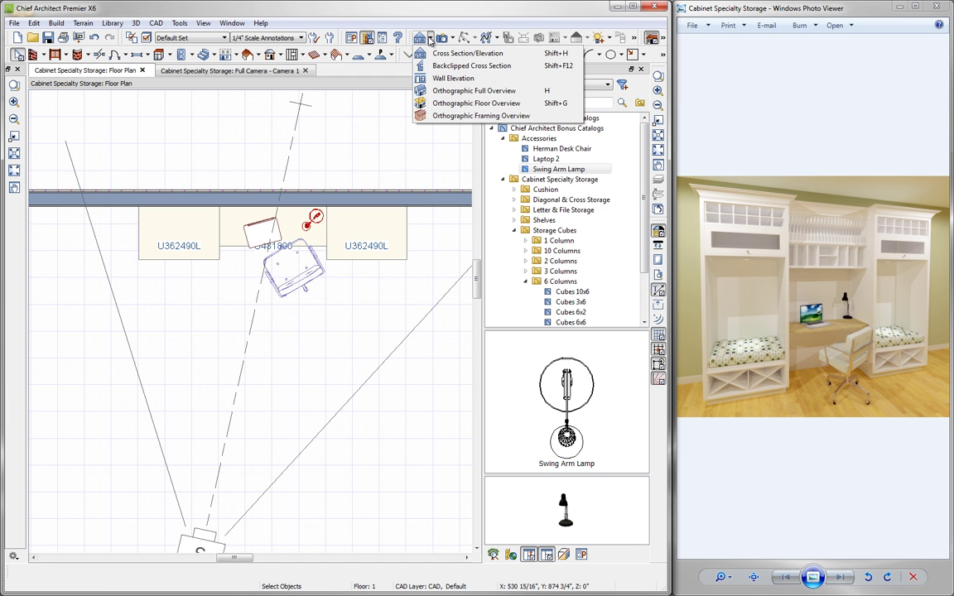
click(453, 78)
click(259, 335)
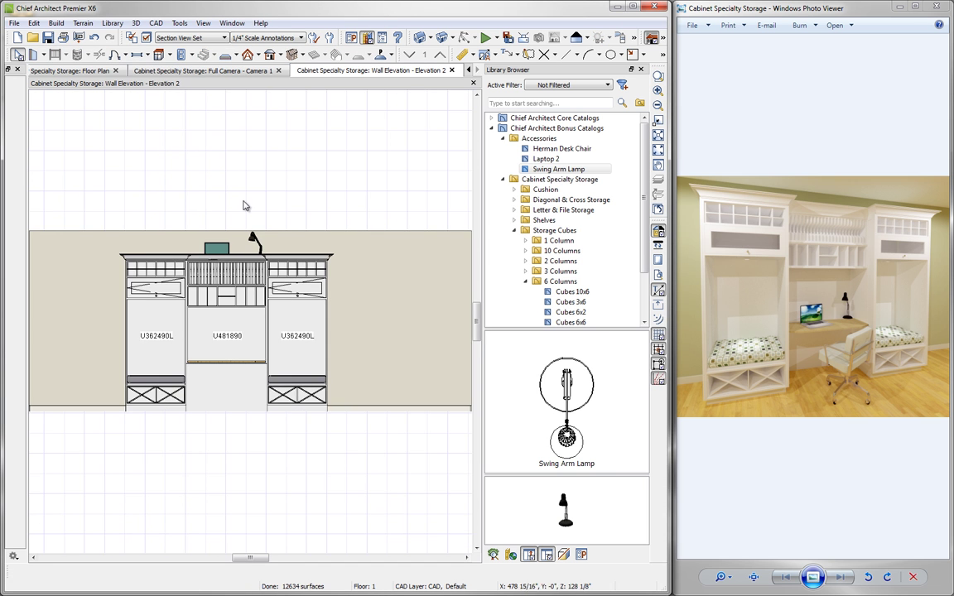
In Elevation 2, lower the Swing Arm Lamp and laptop onto the desktop, then return to the floor plan
scroll(223, 233, up, 4)
middle_drag(223, 232, 229, 131)
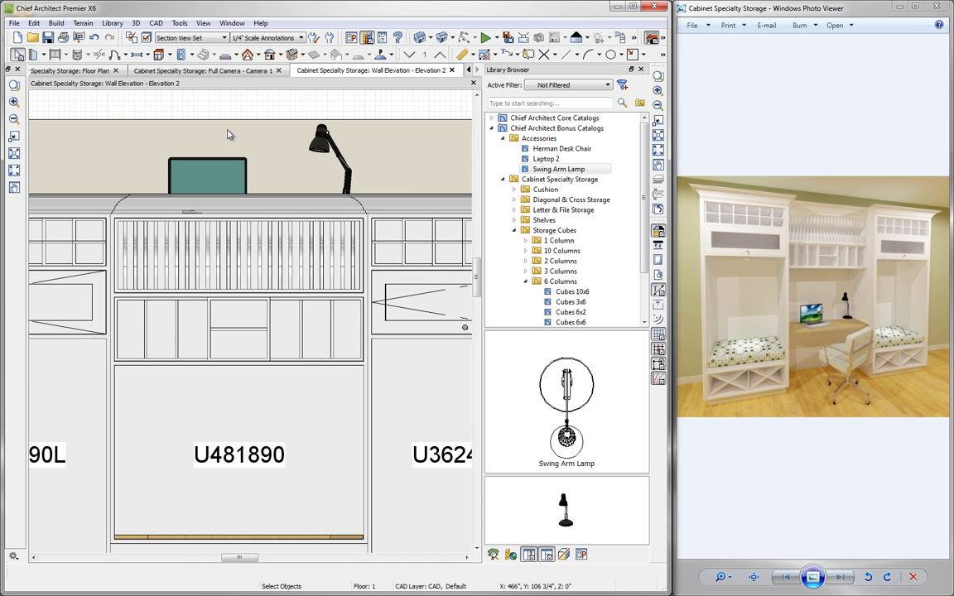
click(330, 182)
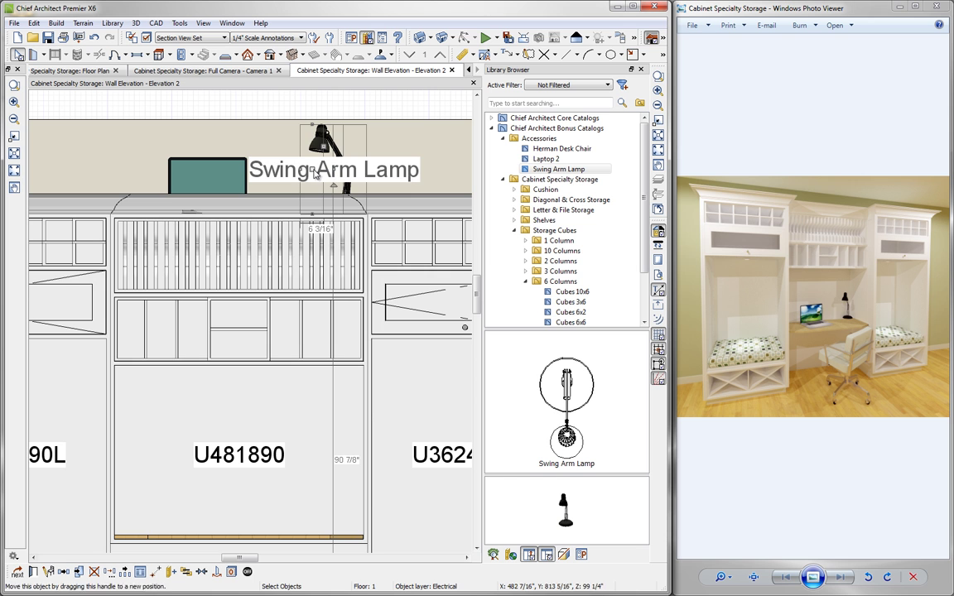
drag(317, 168, 306, 495)
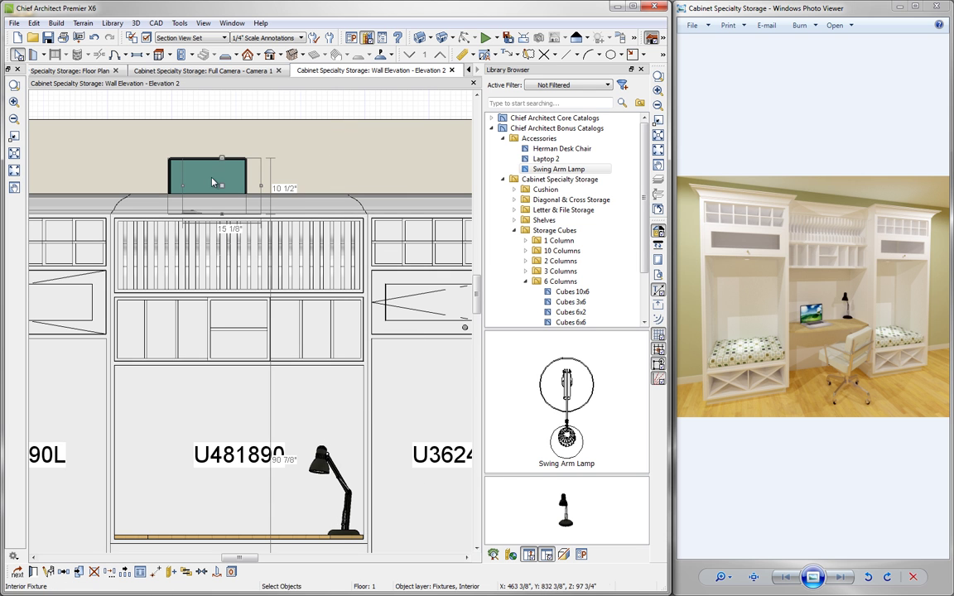
drag(213, 176, 221, 512)
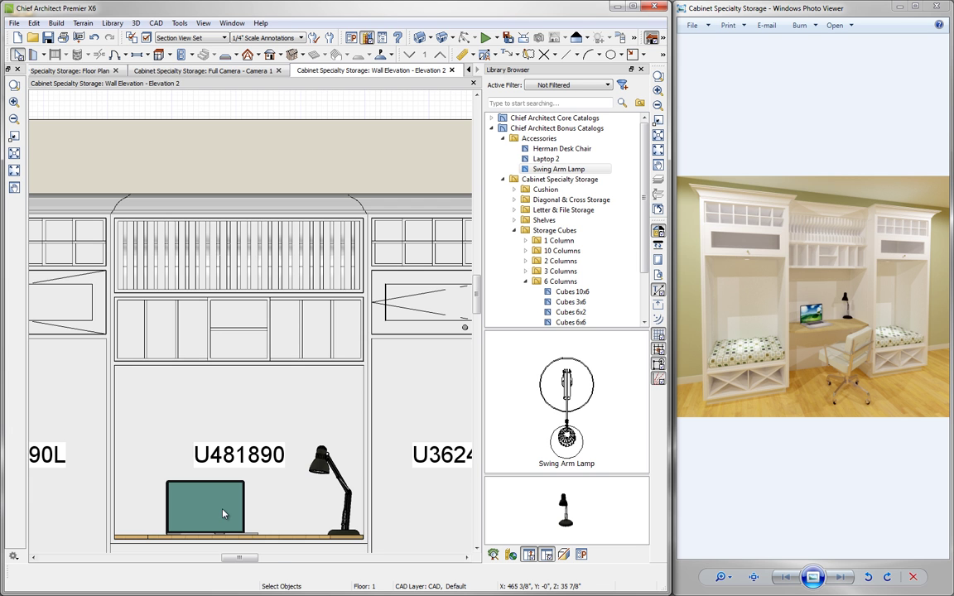
key(ctrl+Tab)
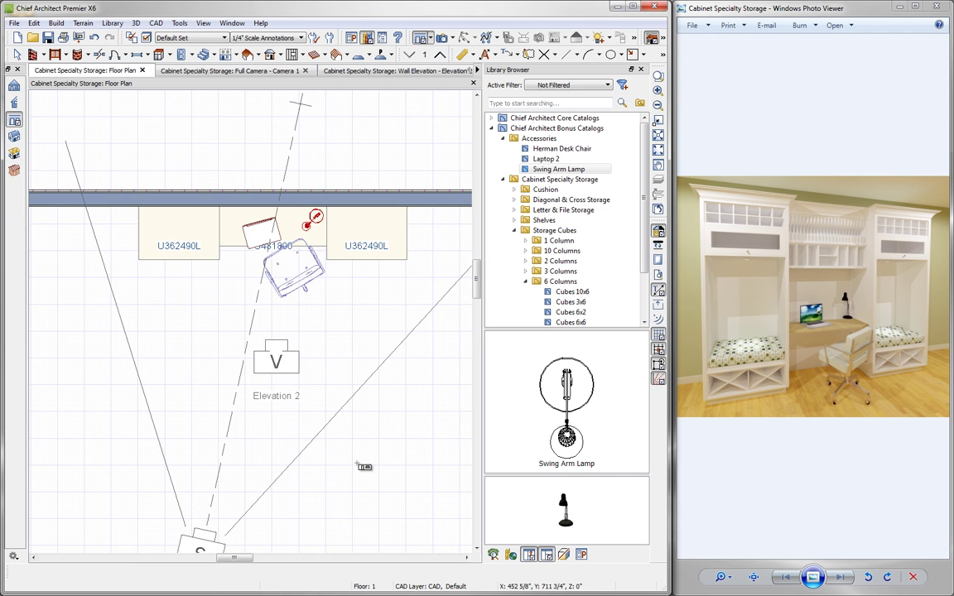
Switch to the Full Camera - Camera 1 view of the finished storage wall
key(ctrl+Tab)
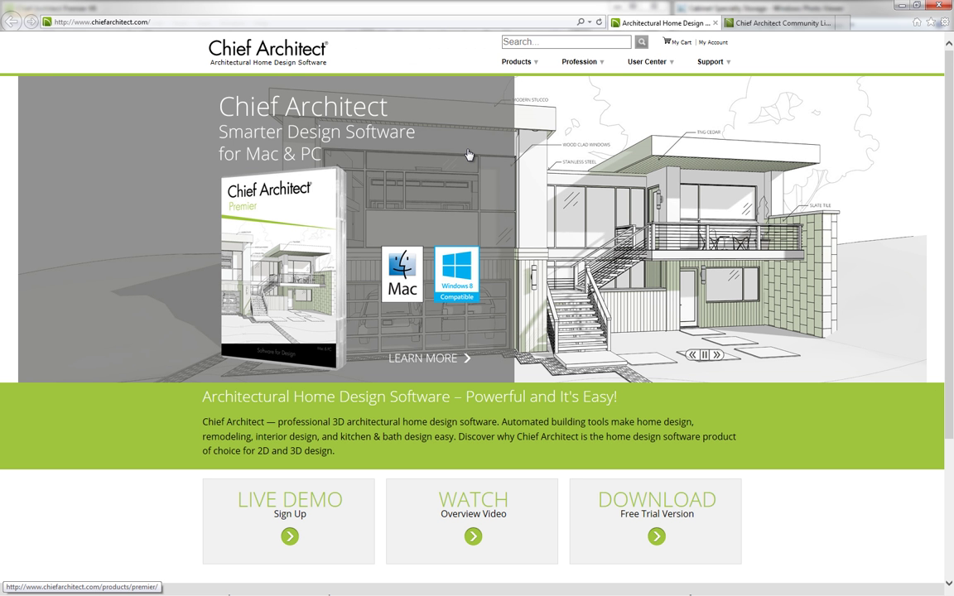
Open the Knowledge Base article 'Building a Wine Rack or Plate Shelf' under Cabinets and read it
mouse_move(710, 63)
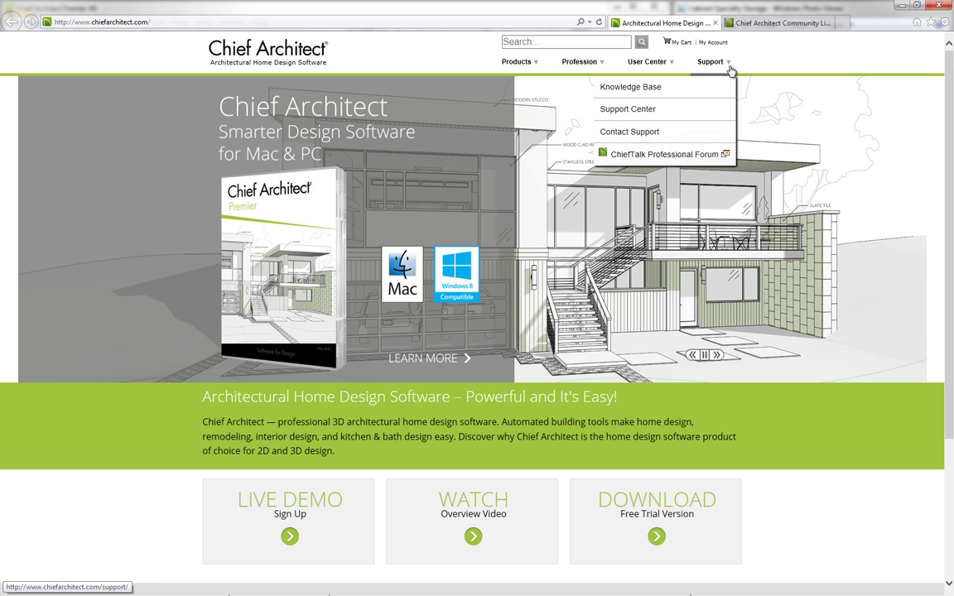
click(700, 89)
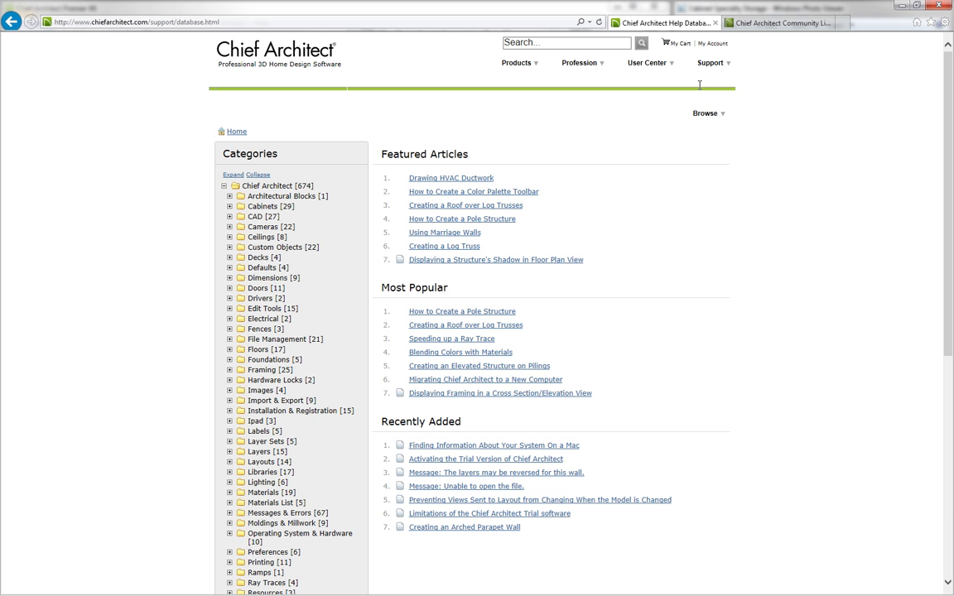
click(230, 207)
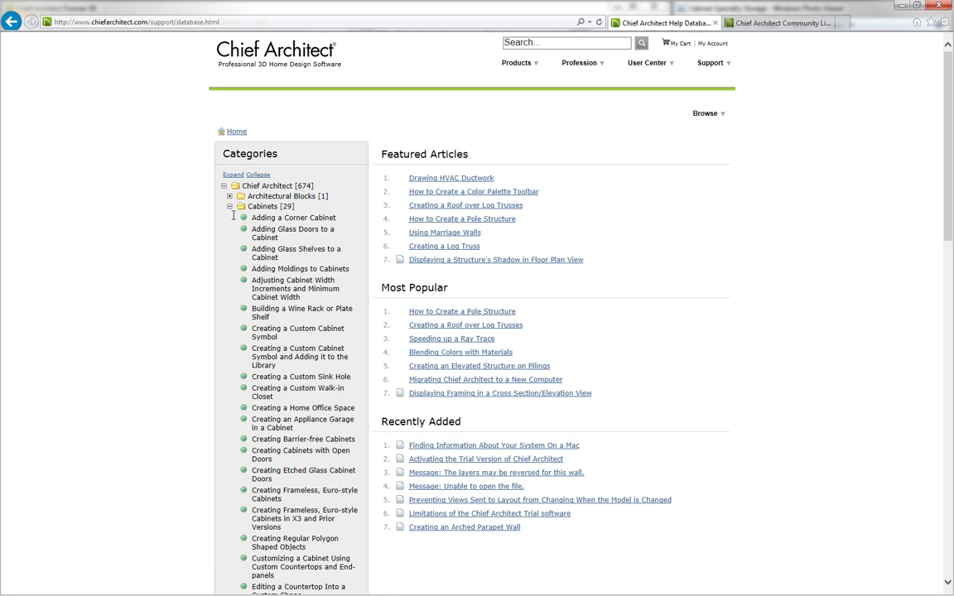
click(311, 318)
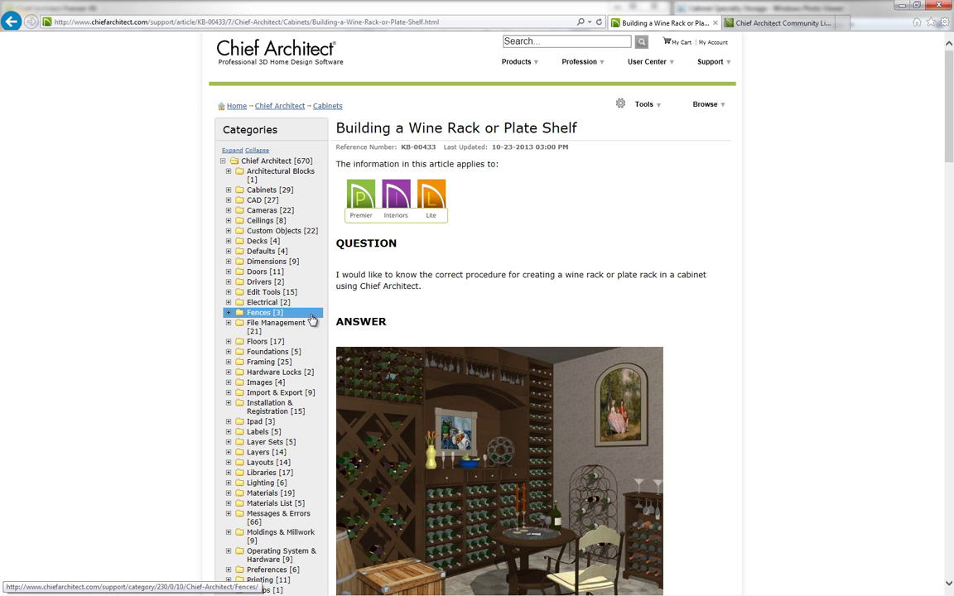
scroll(821, 320, down, 4)
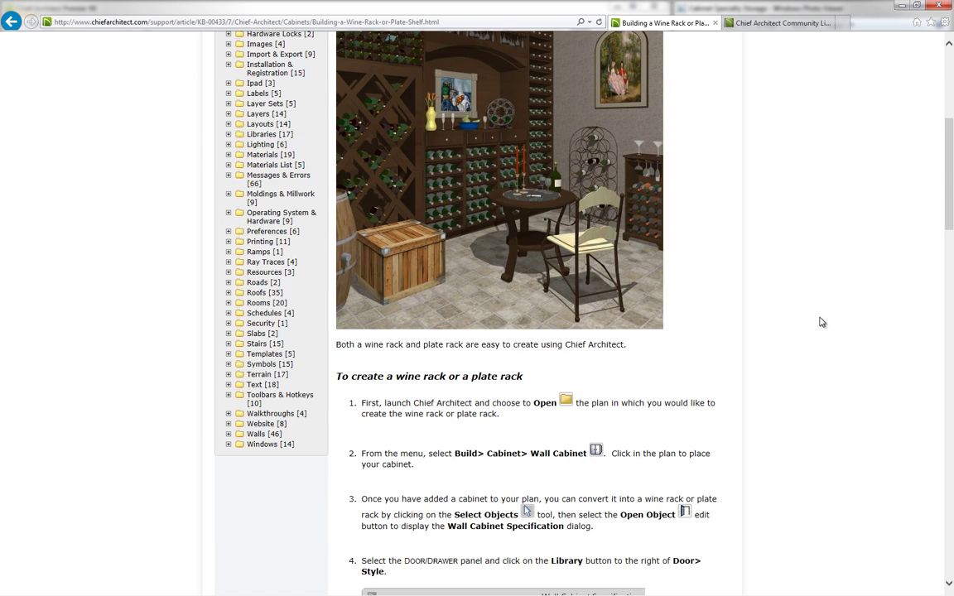
scroll(821, 323, down, 5)
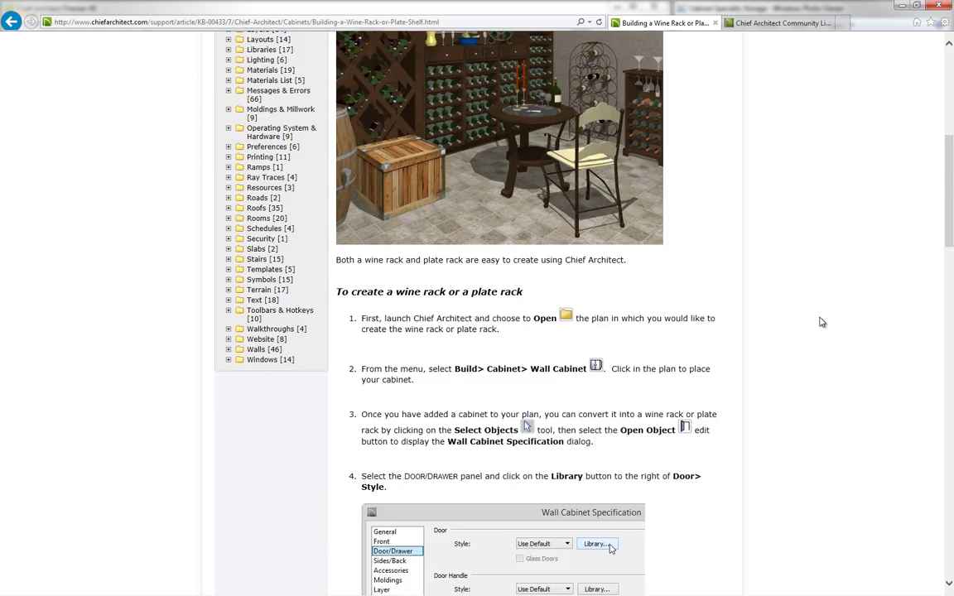
scroll(821, 322, down, 7)
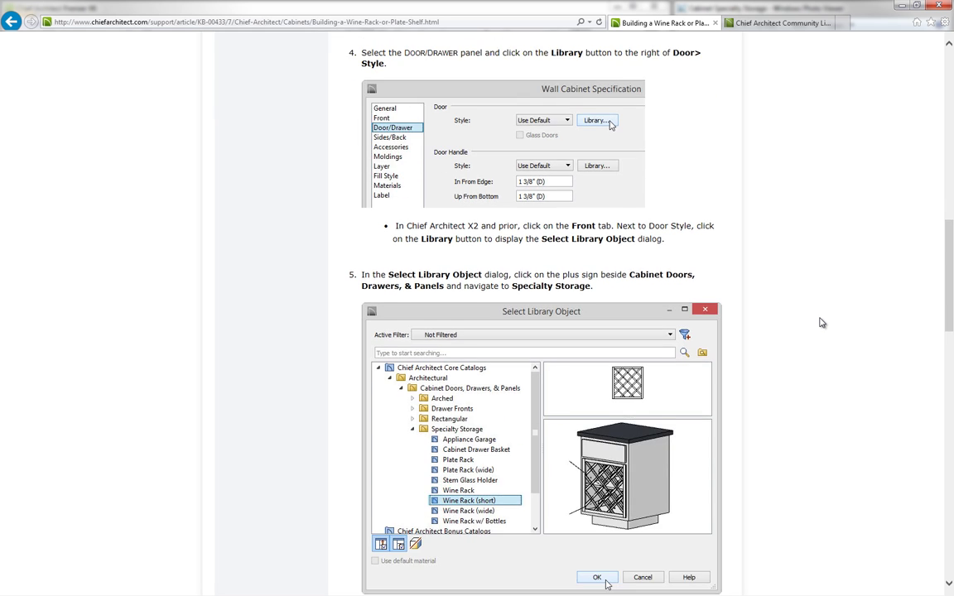
scroll(821, 322, down, 8)
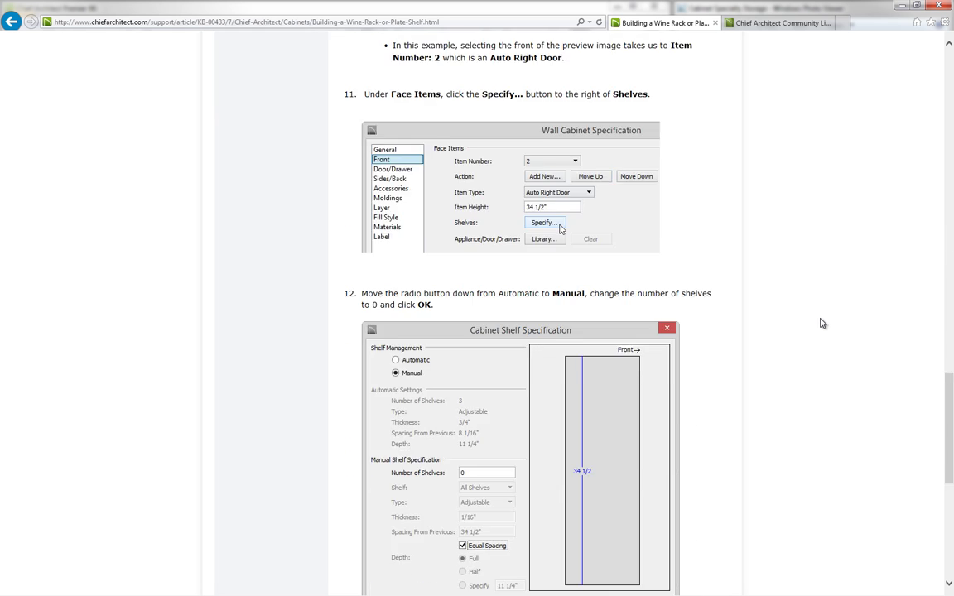
scroll(821, 323, up, 5)
scroll(821, 323, up, 15)
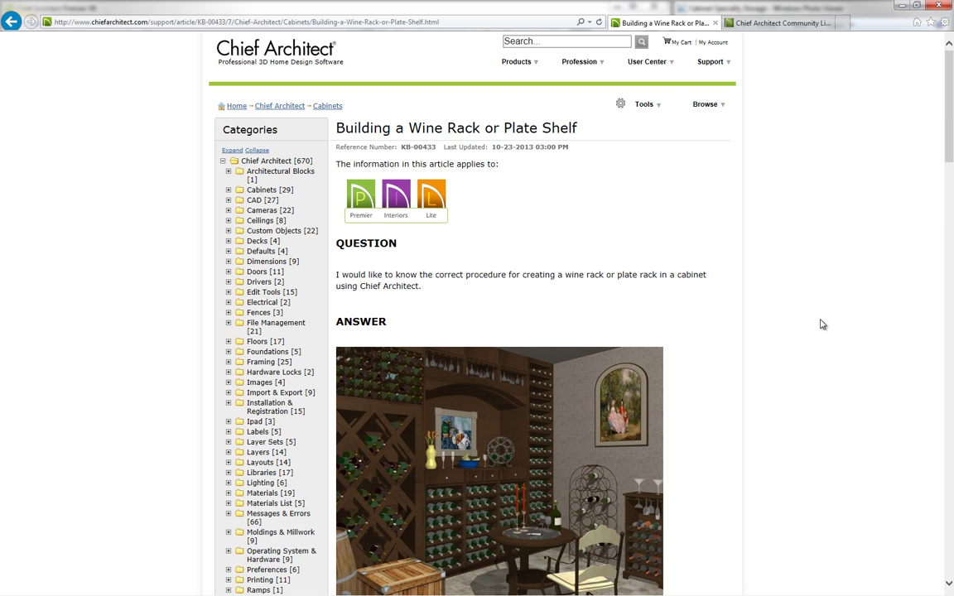
Search the Training Videos page for 'cabinets'
mouse_move(670, 67)
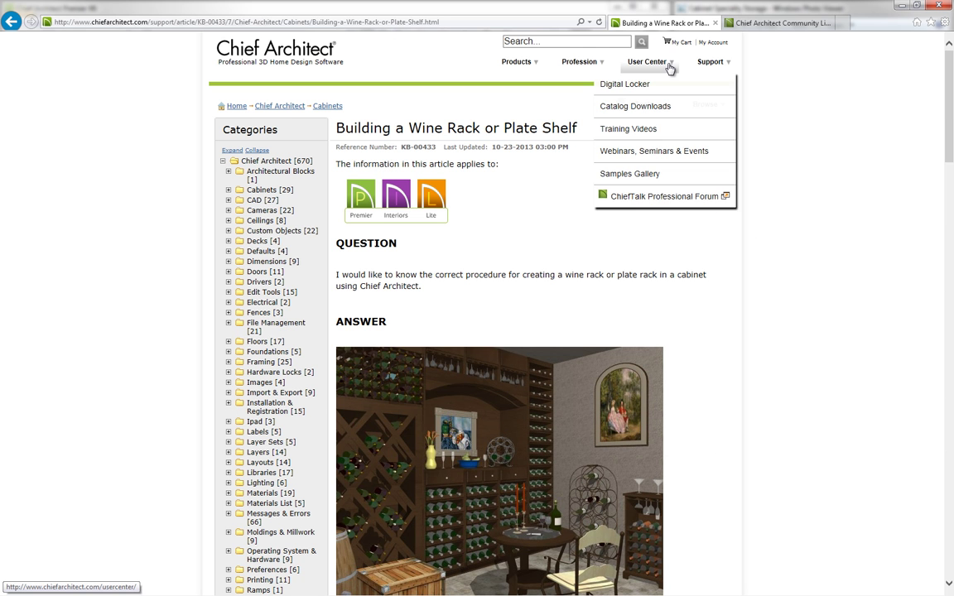
click(672, 130)
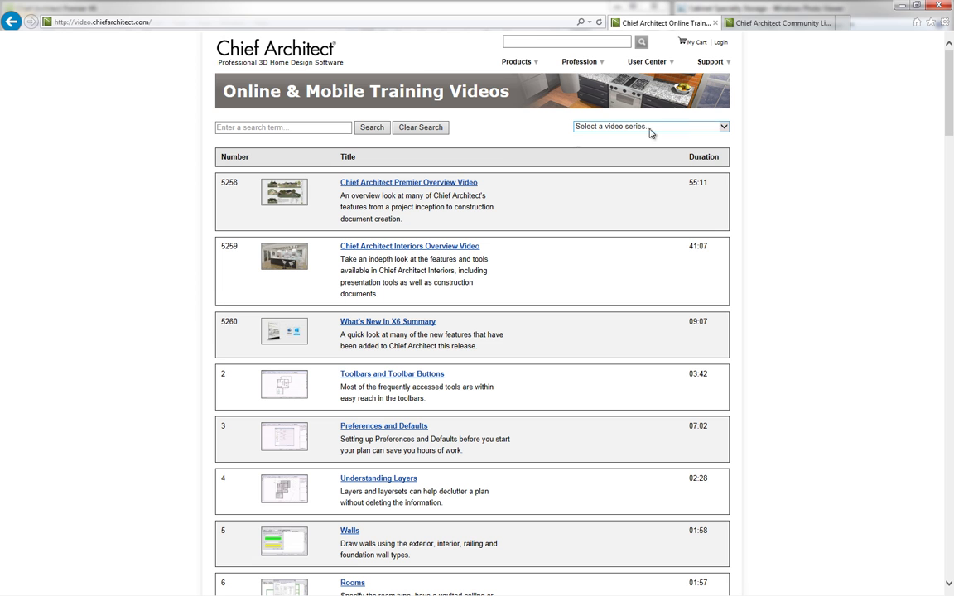
click(318, 129)
text(cabinets)
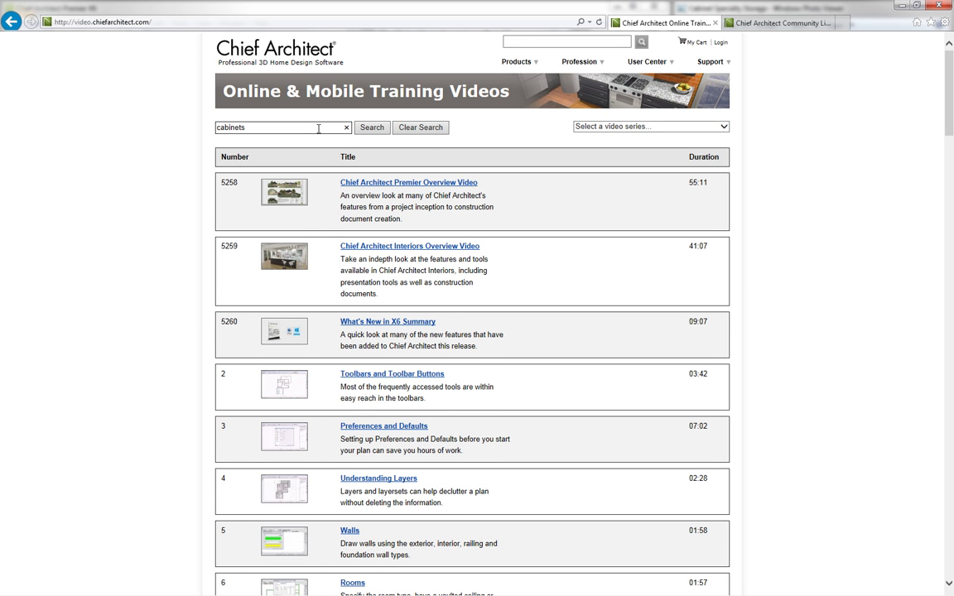
key(Return)
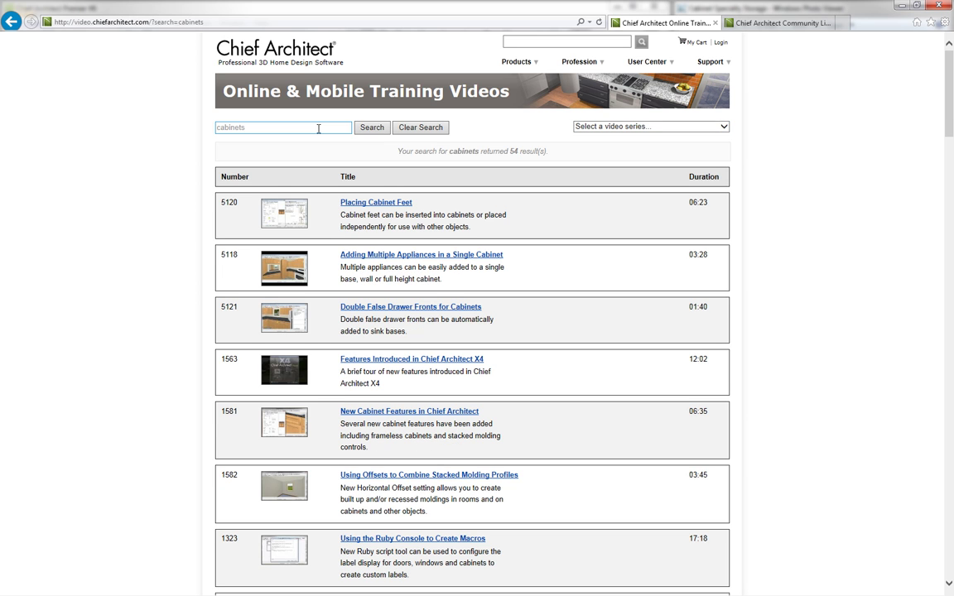